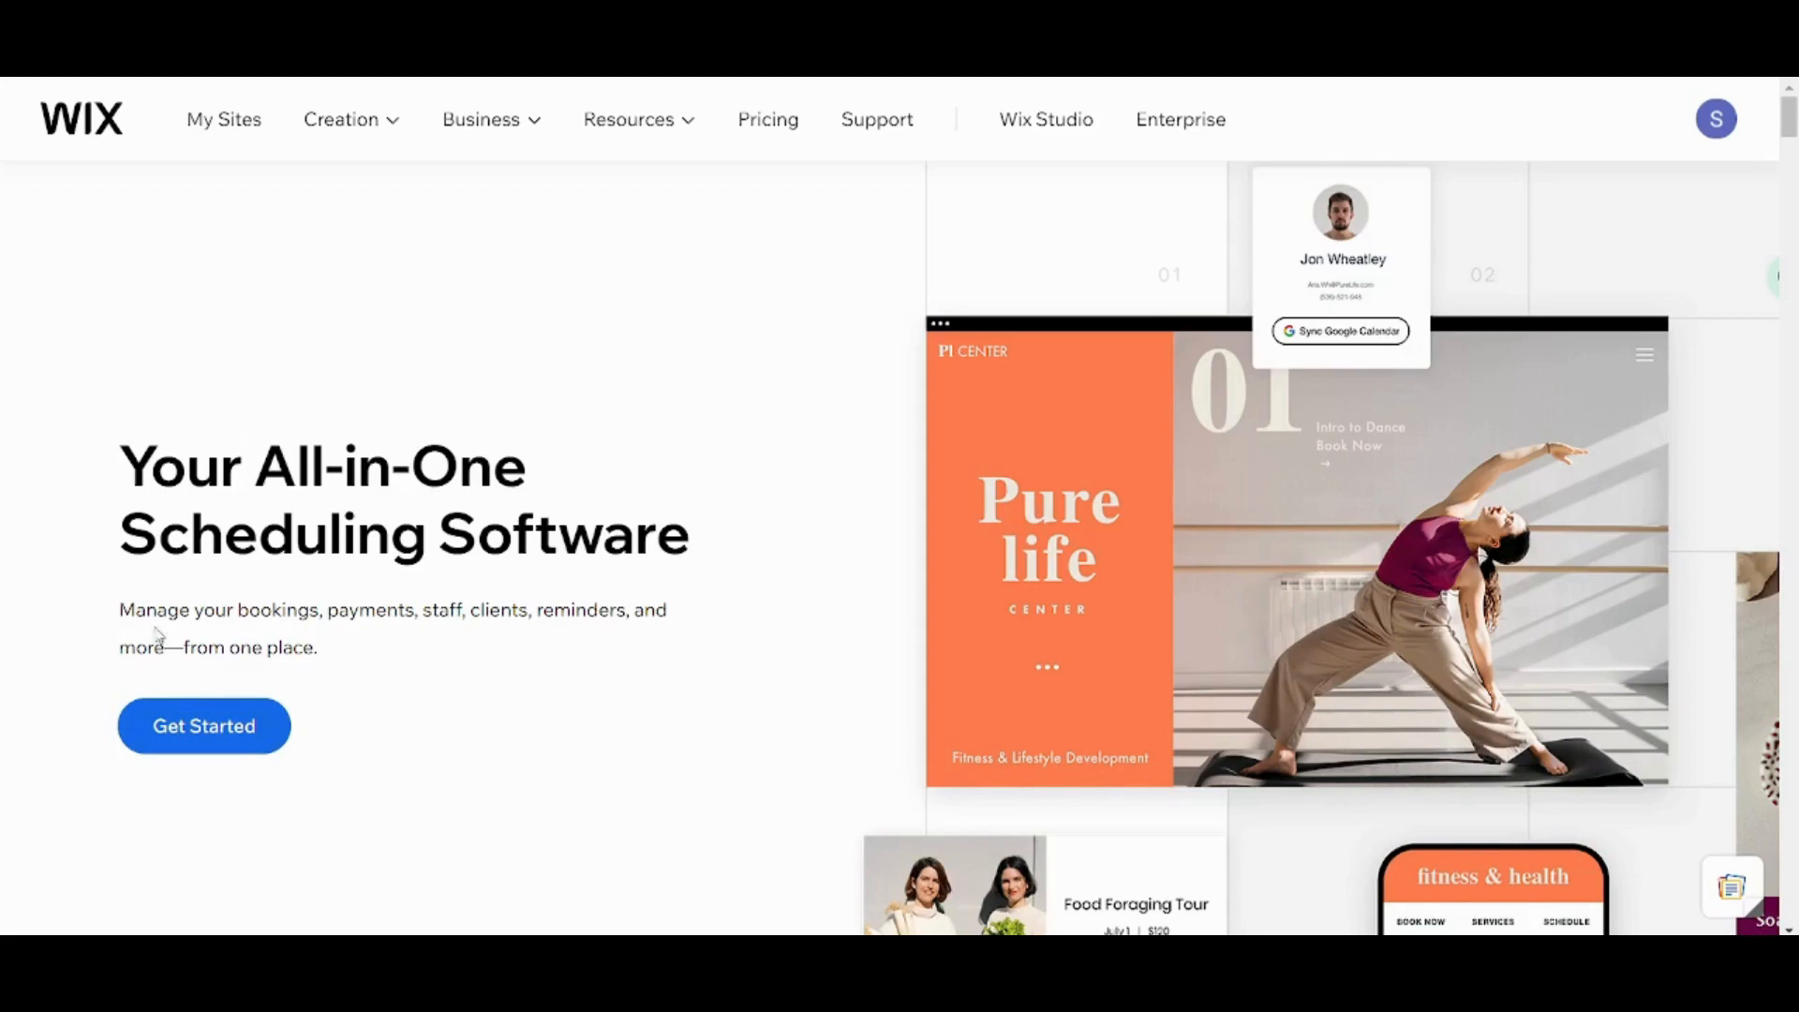
# Get started with the scheduling software and open the website page of My Site 1
pyautogui.click(196, 724)
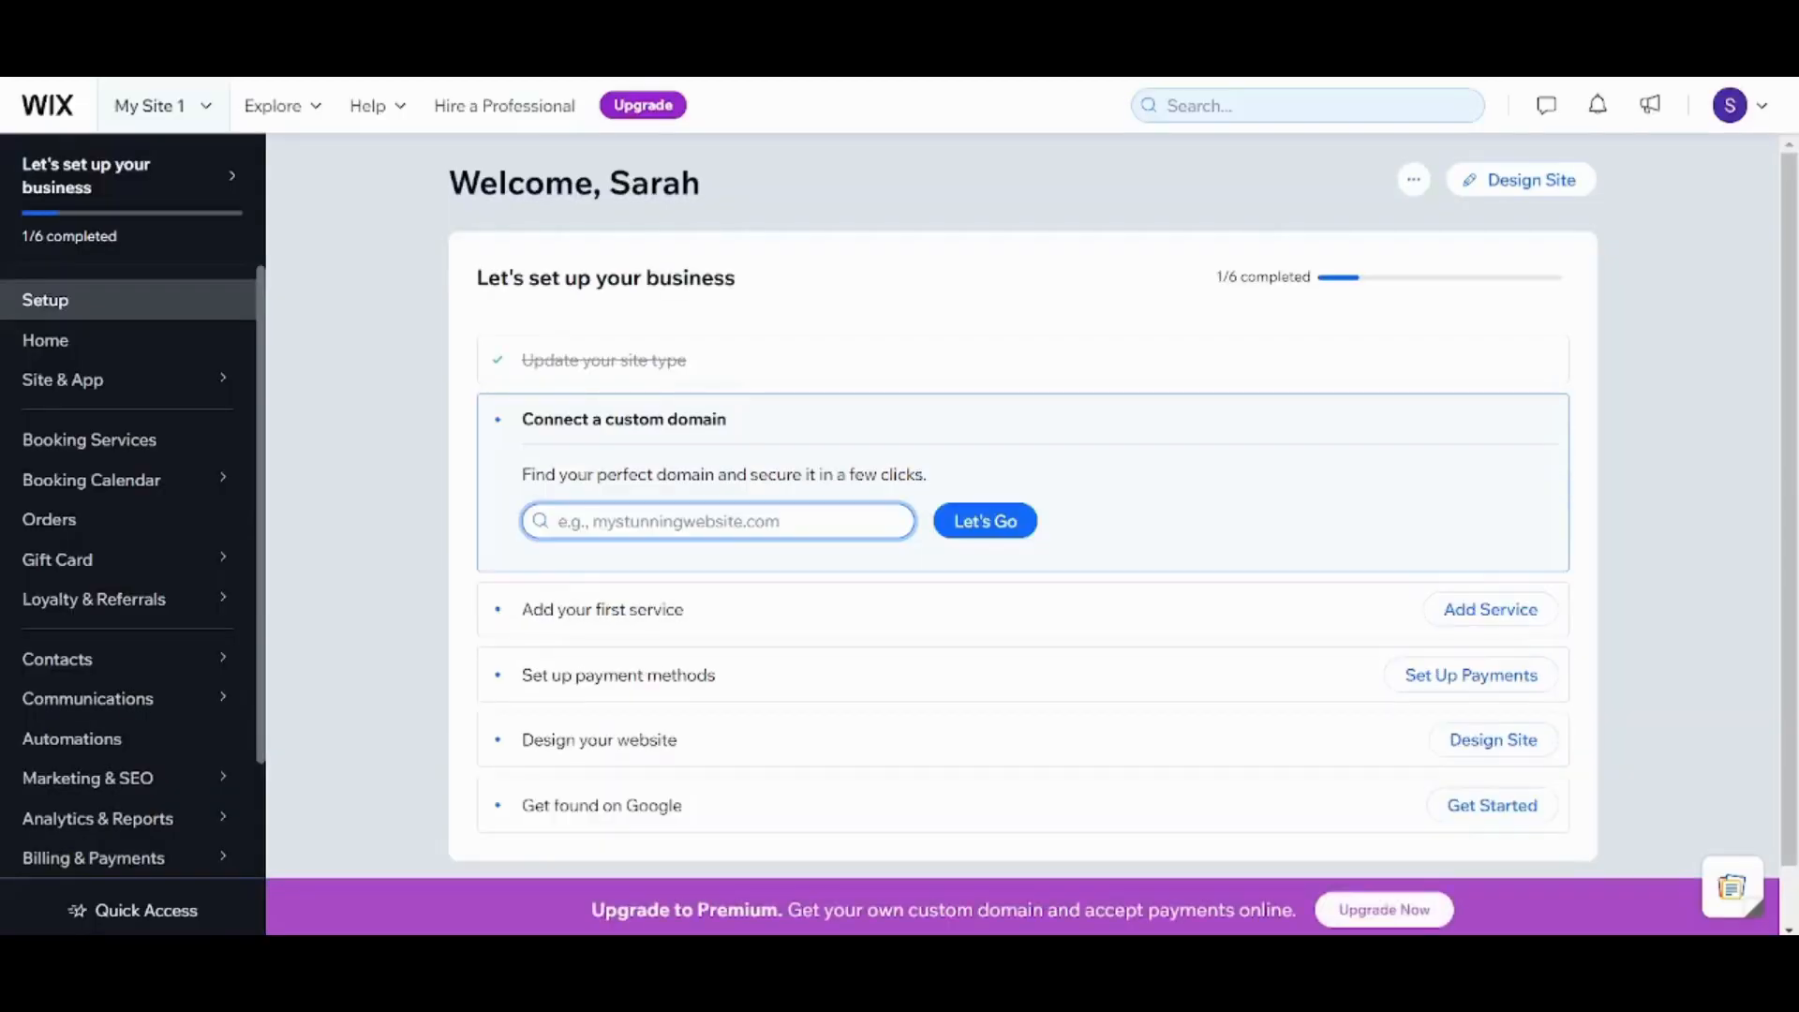
pyautogui.click(1655, 668)
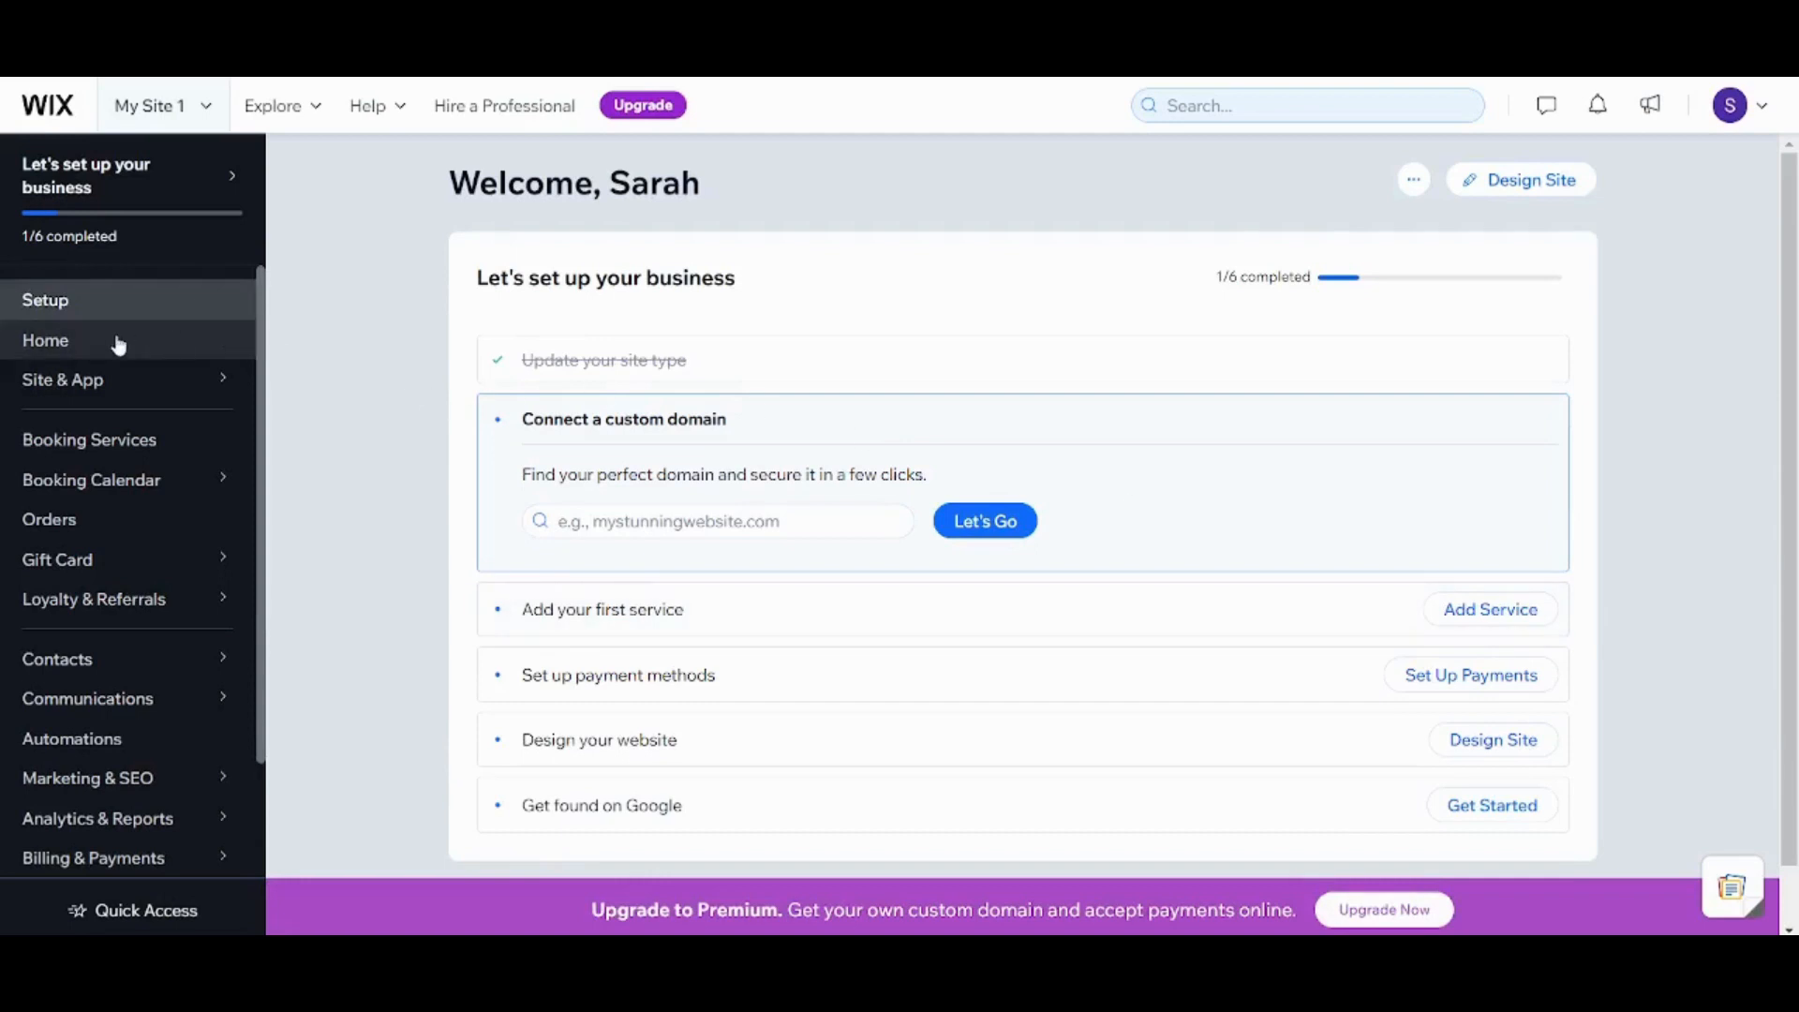
pyautogui.moveTo(114, 382)
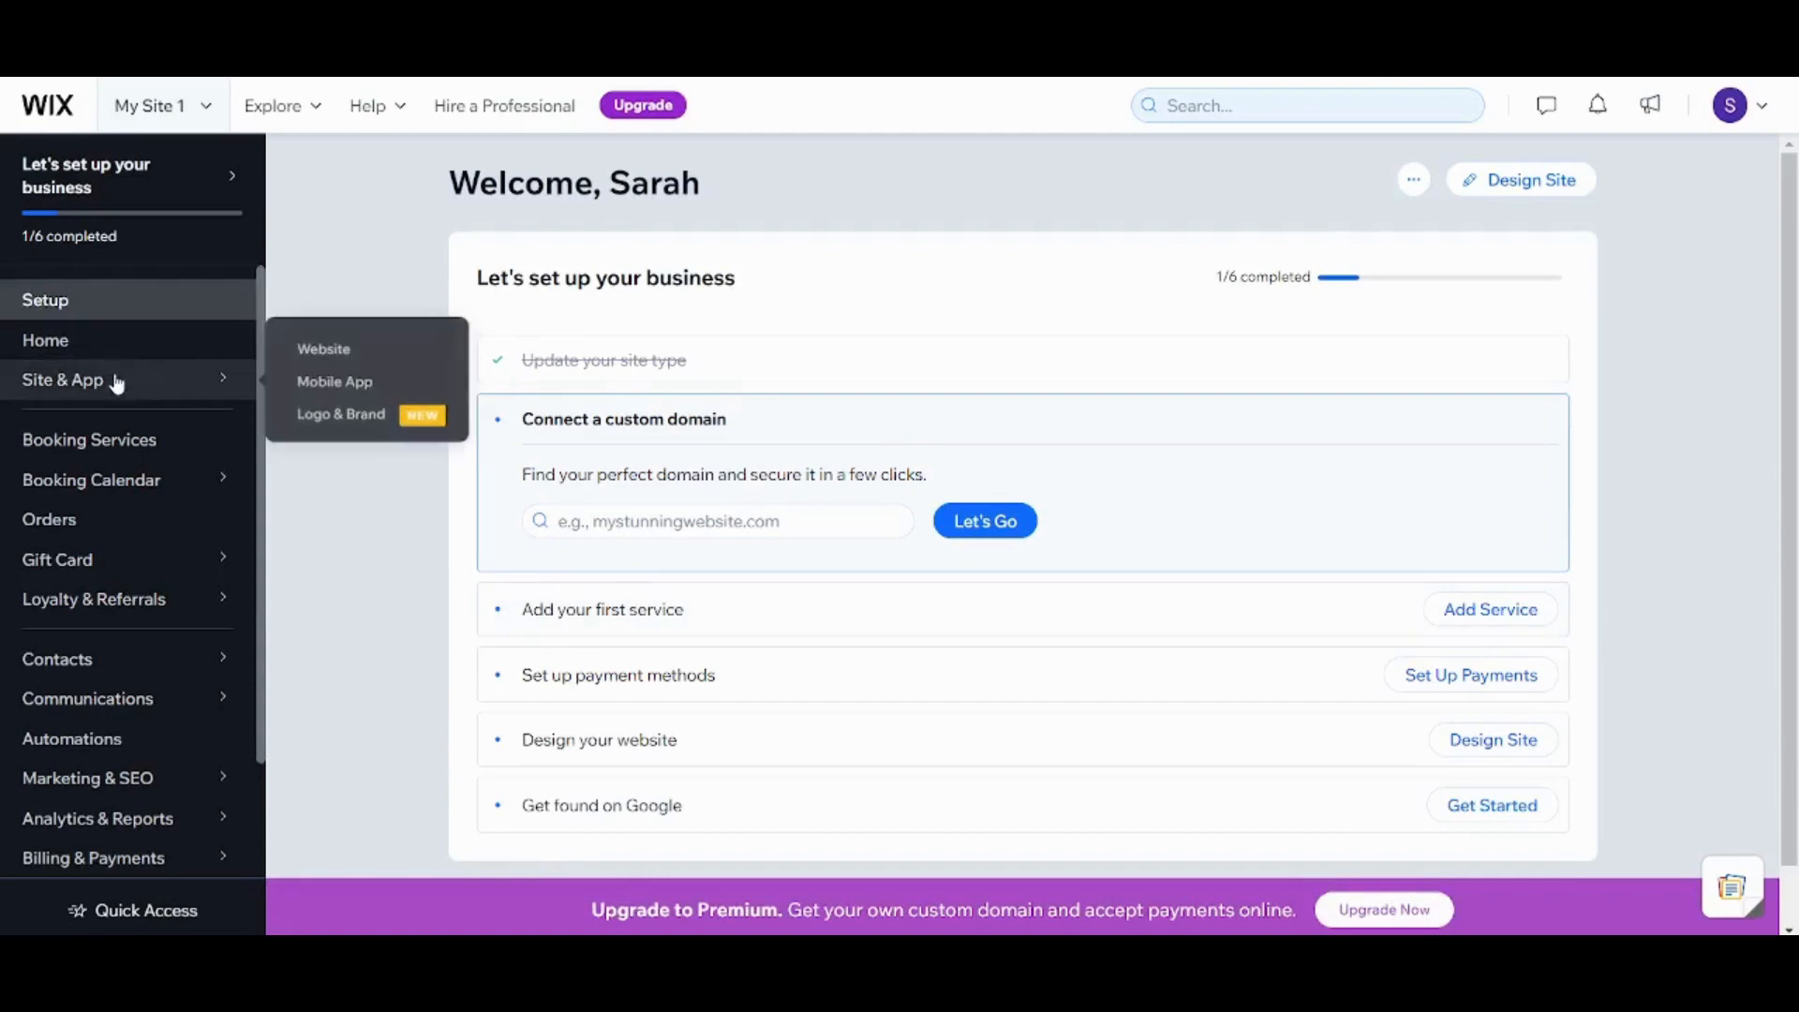
pyautogui.click(306, 364)
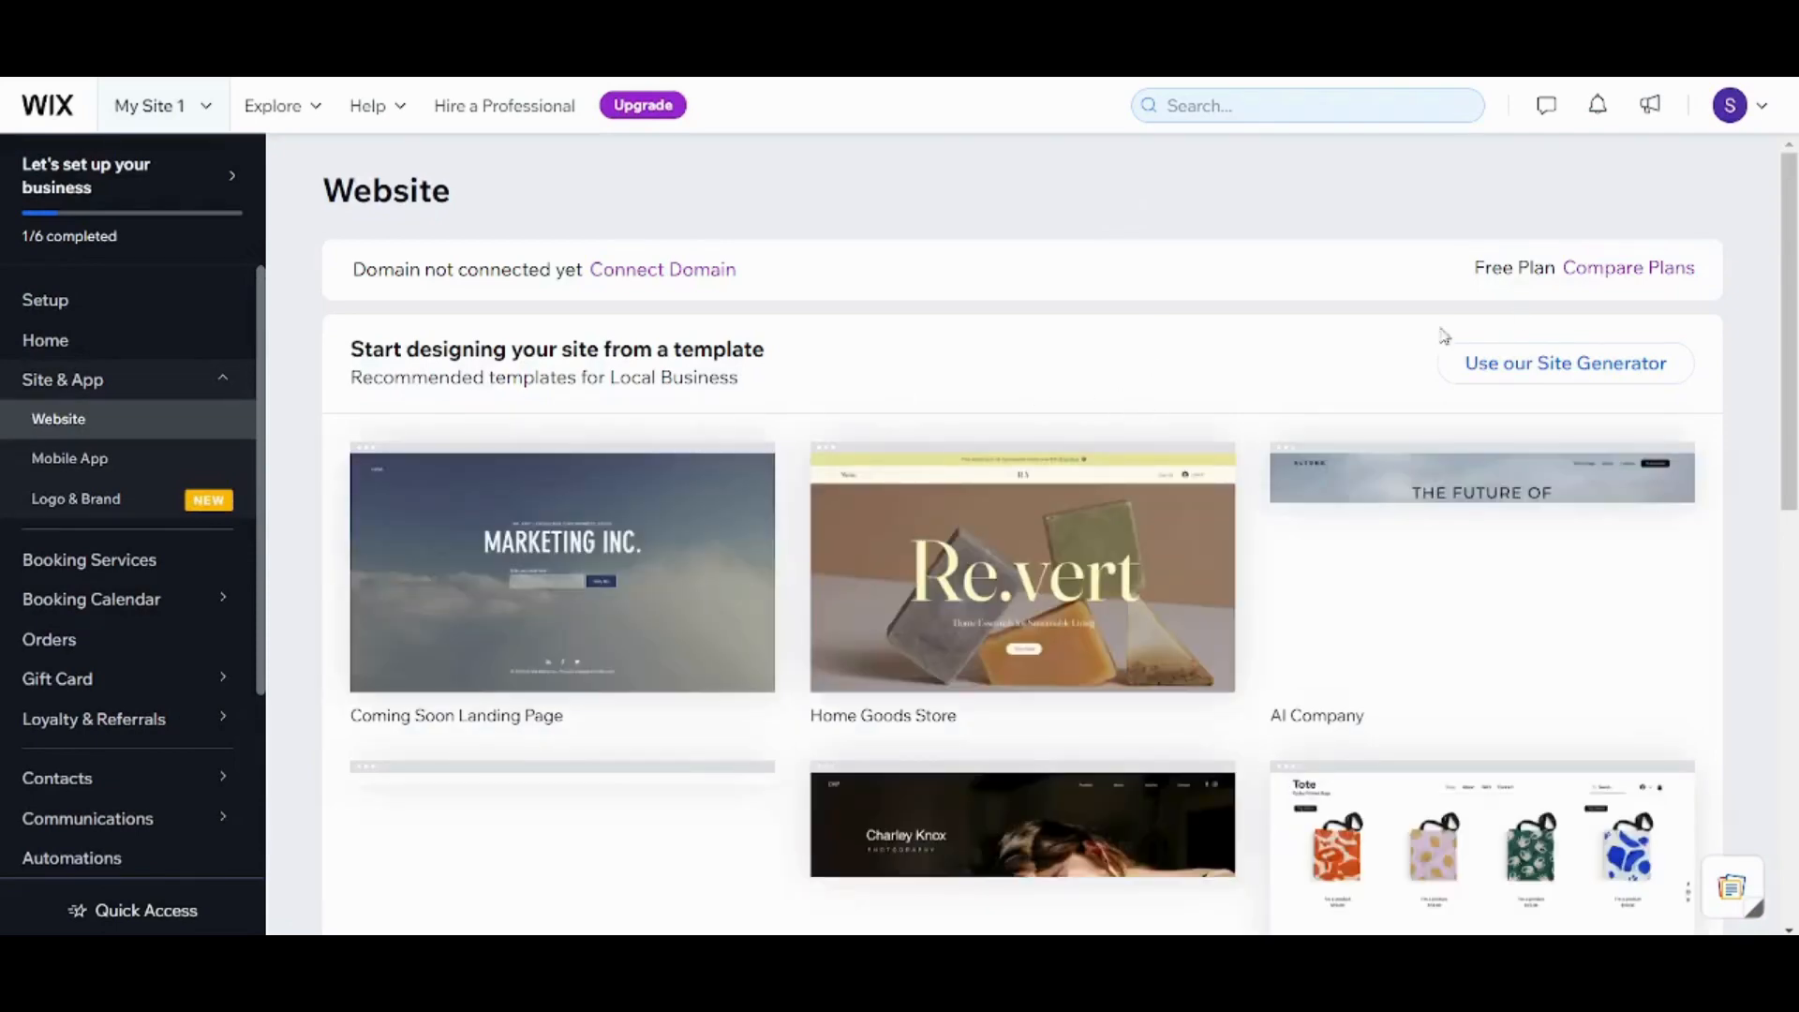
# Look over the recommended templates and start creating the website with the Site Generator instead
pyautogui.moveTo(701, 535)
pyautogui.moveTo(1788, 364); pyautogui.dragTo(1759, 401)
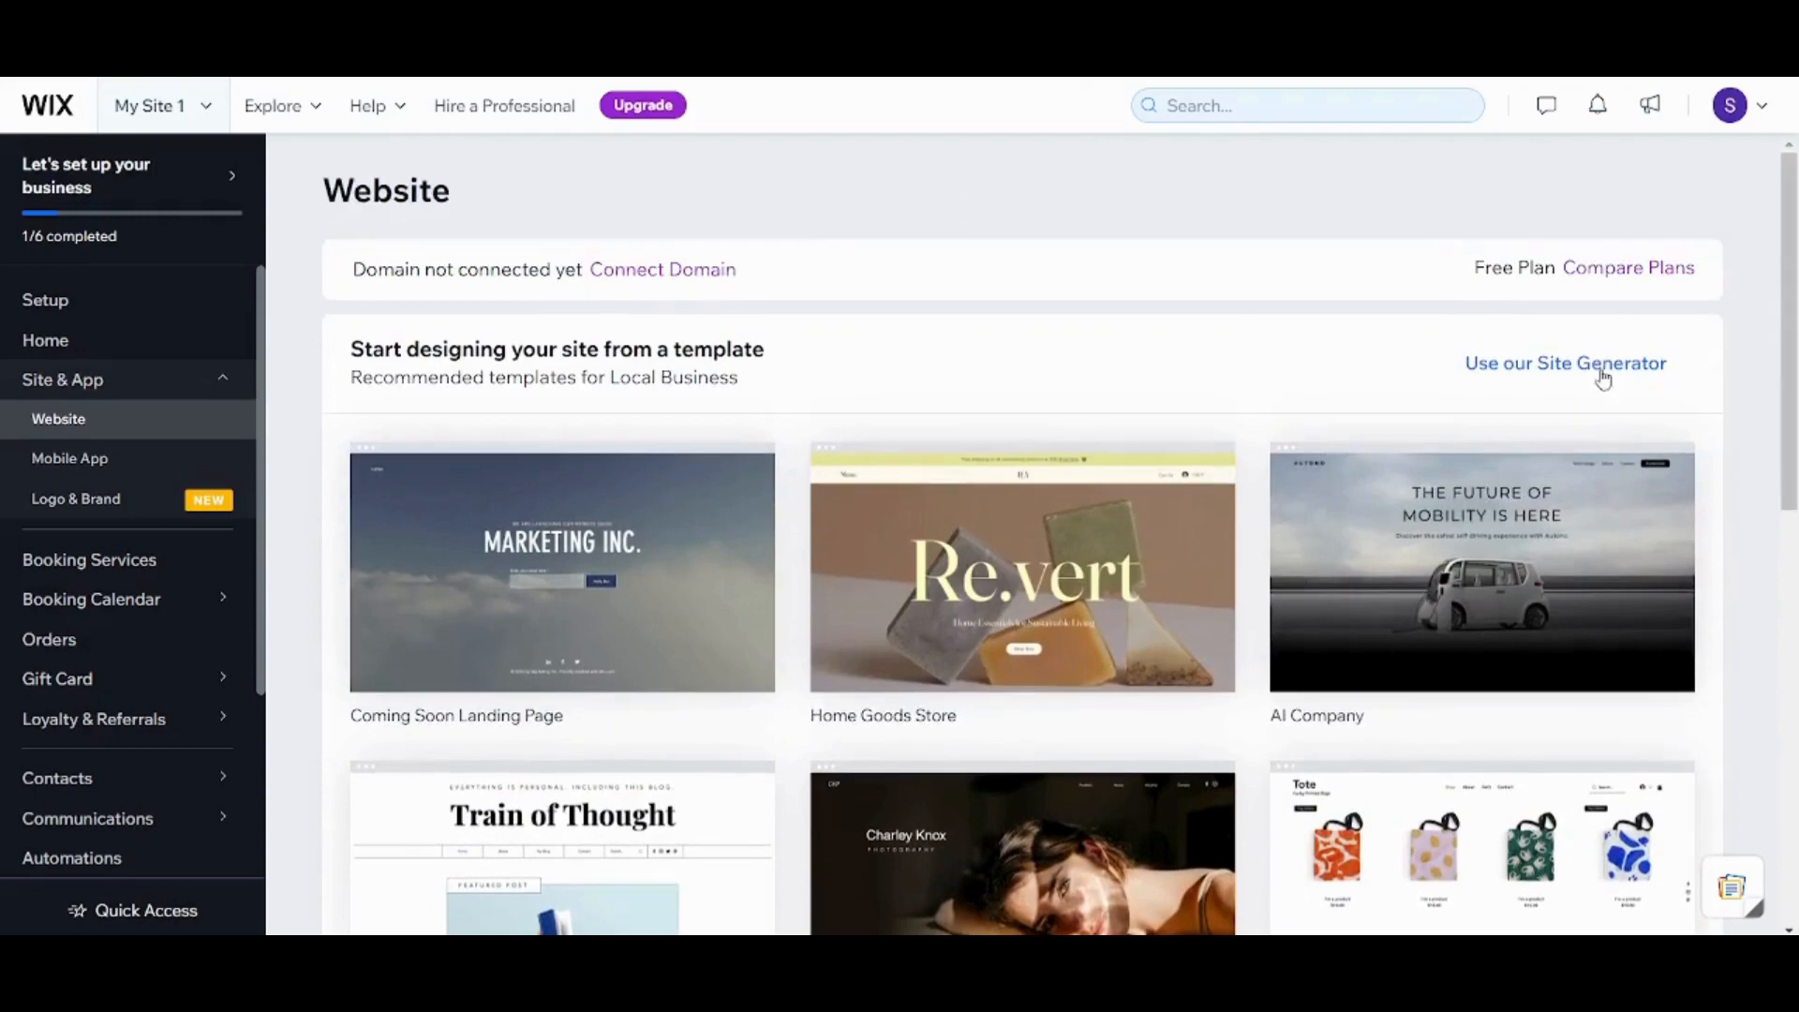
pyautogui.click(1570, 375)
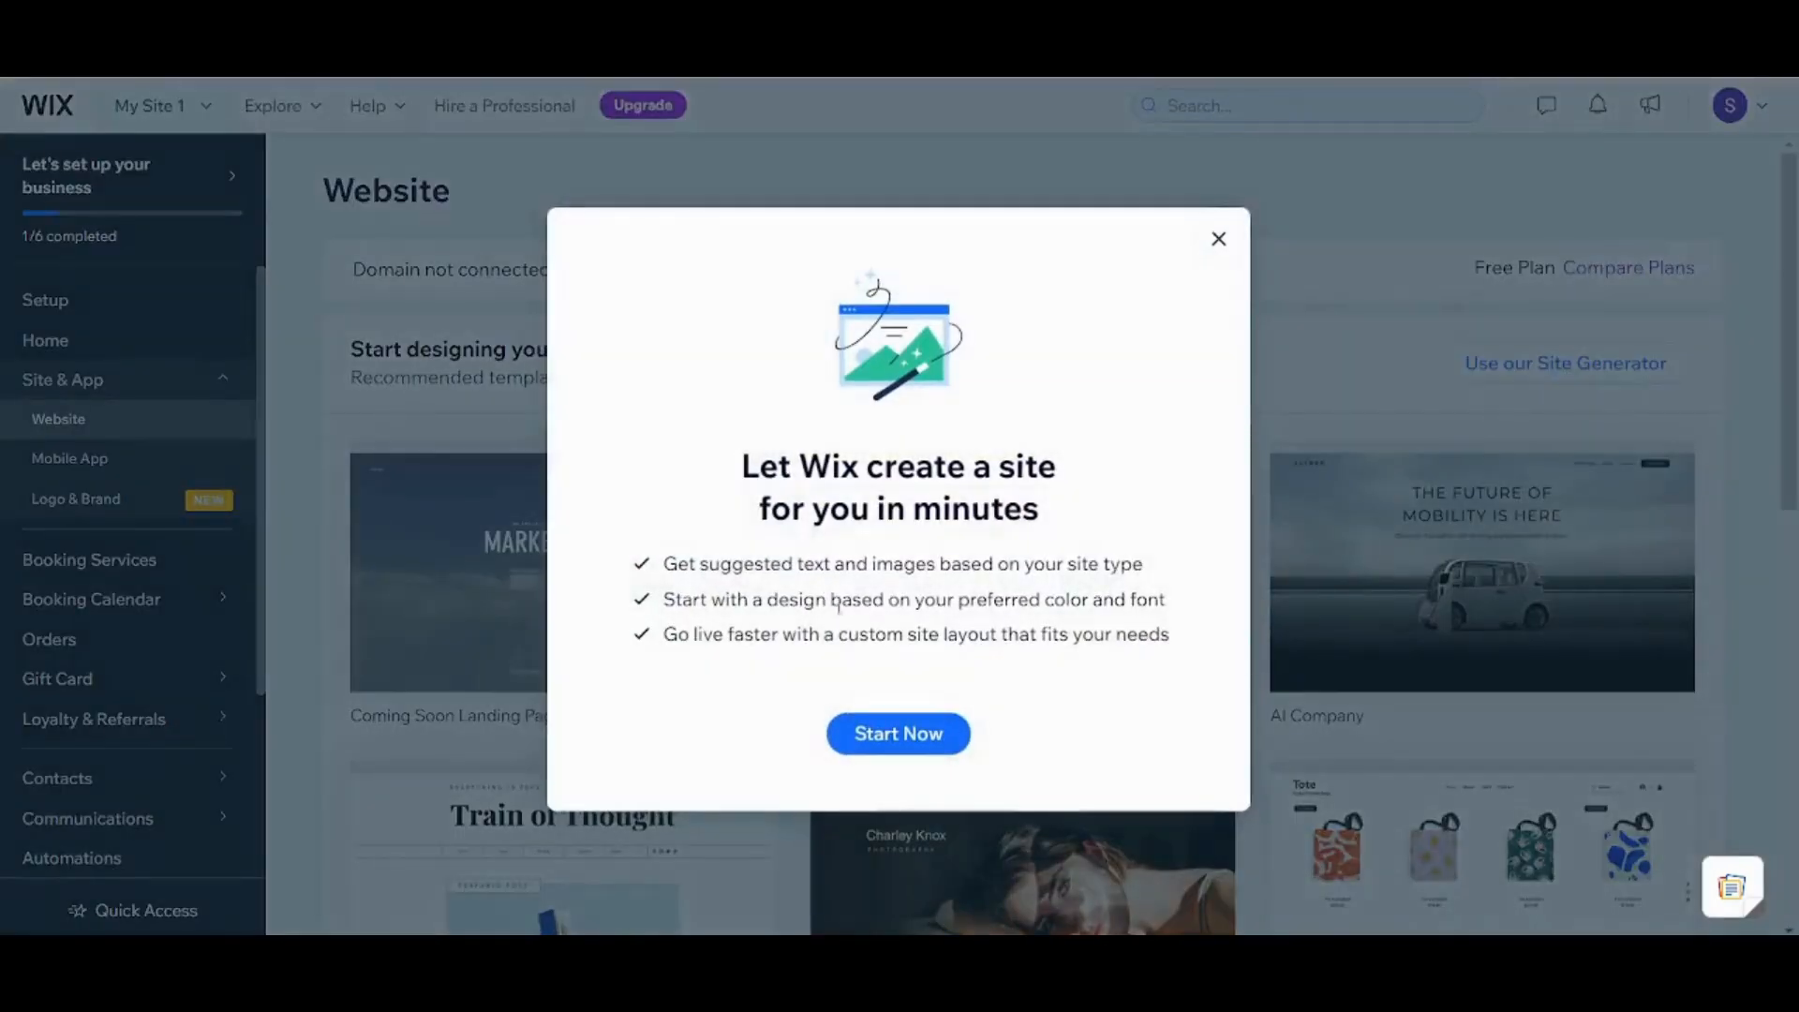
pyautogui.click(907, 741)
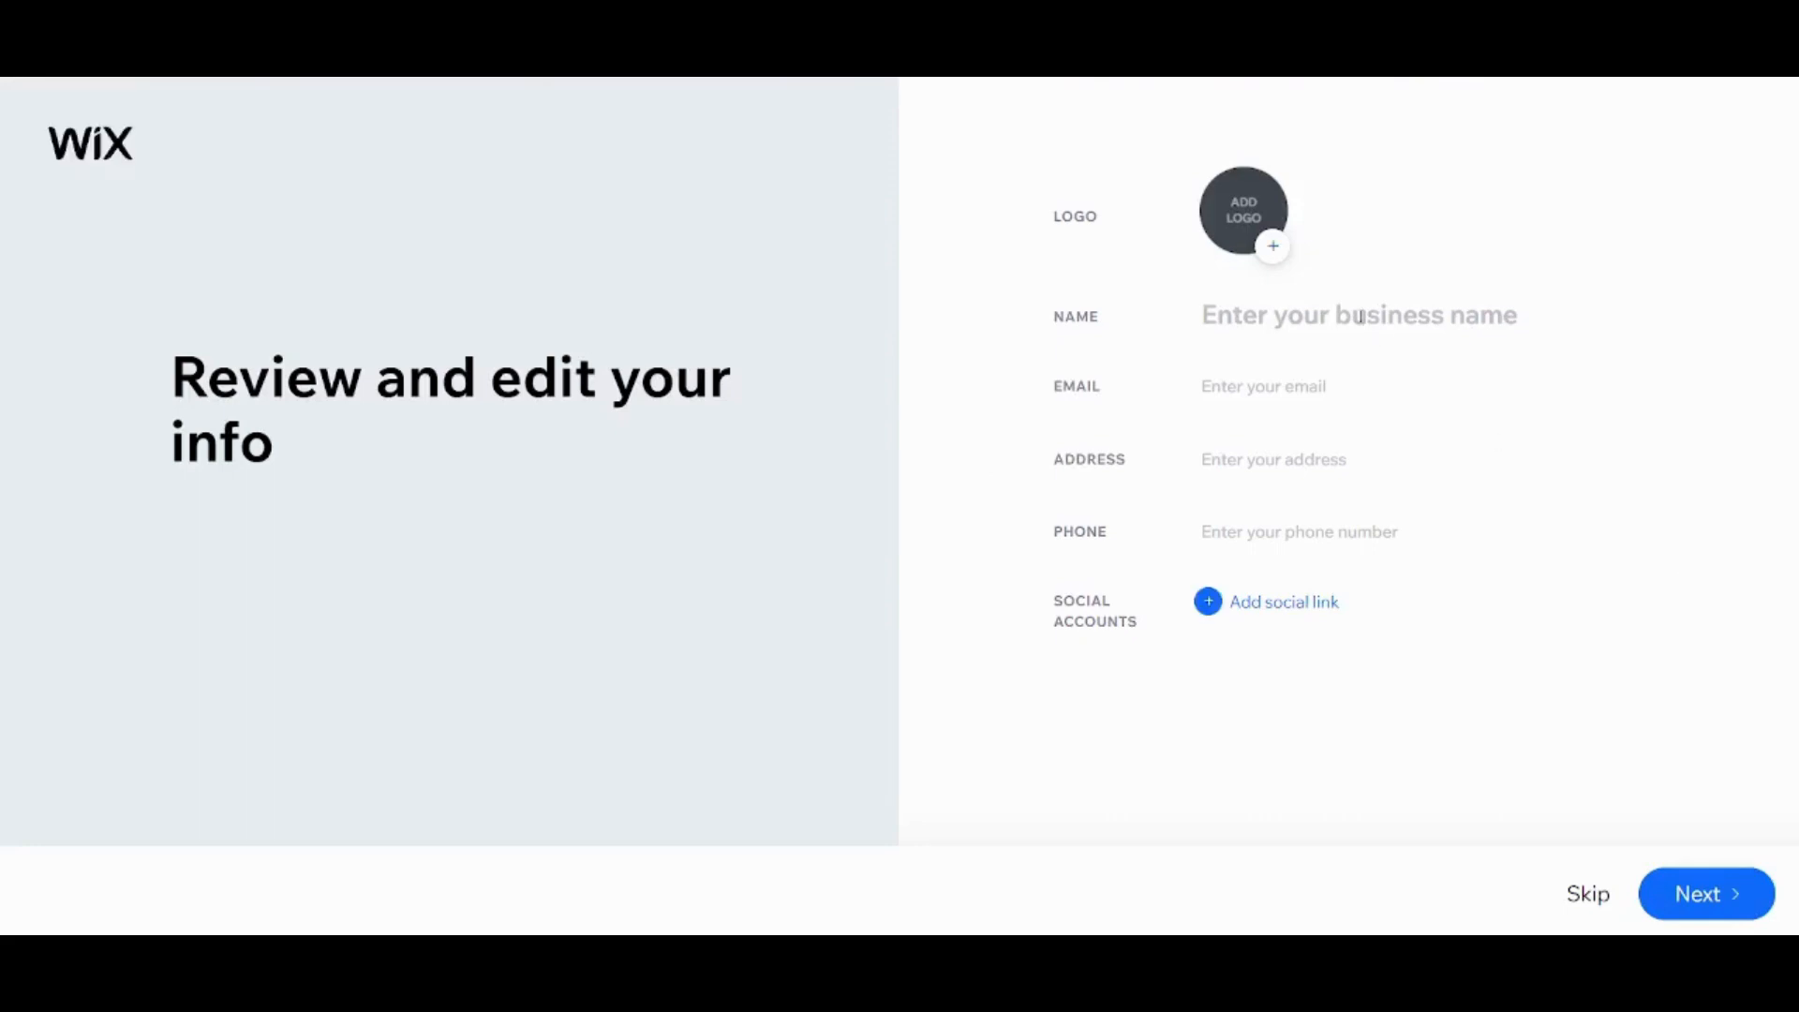
# Enter "YouTube Tutorials" as the business name and continue to the theme selection
pyautogui.write('YouTube')
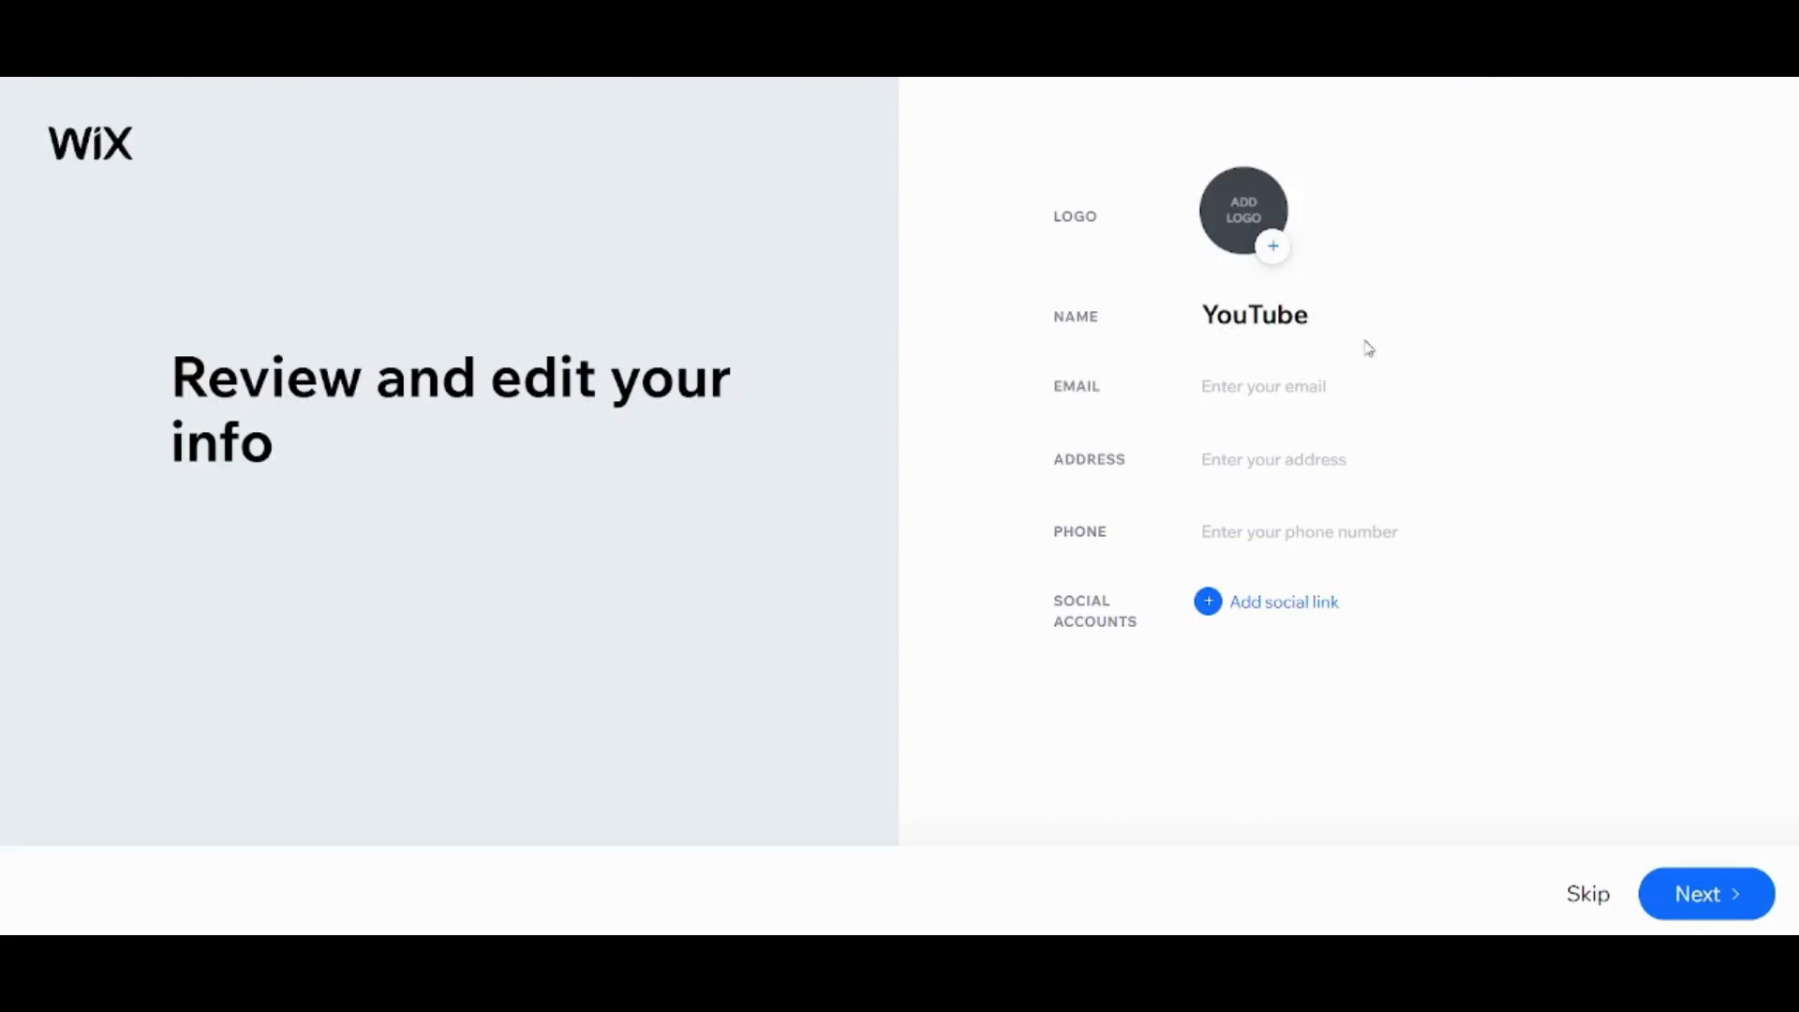
pyautogui.write(' Tutorials')
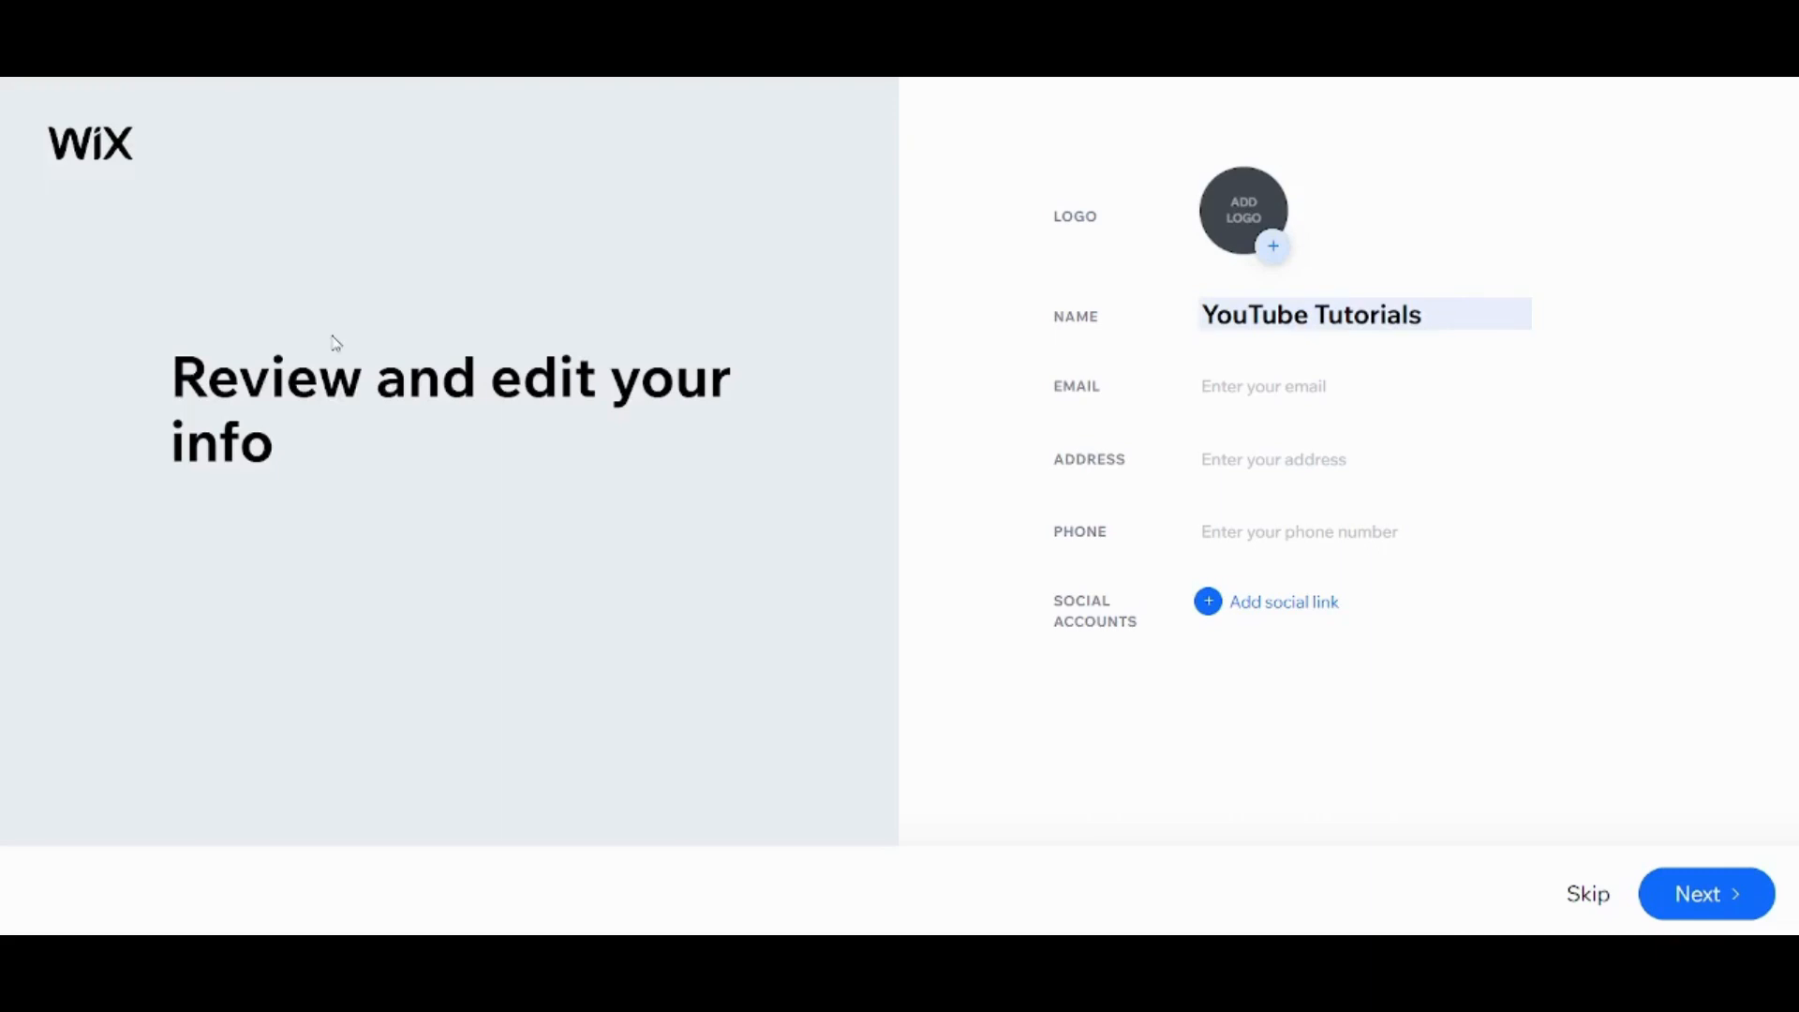
pyautogui.click(1737, 918)
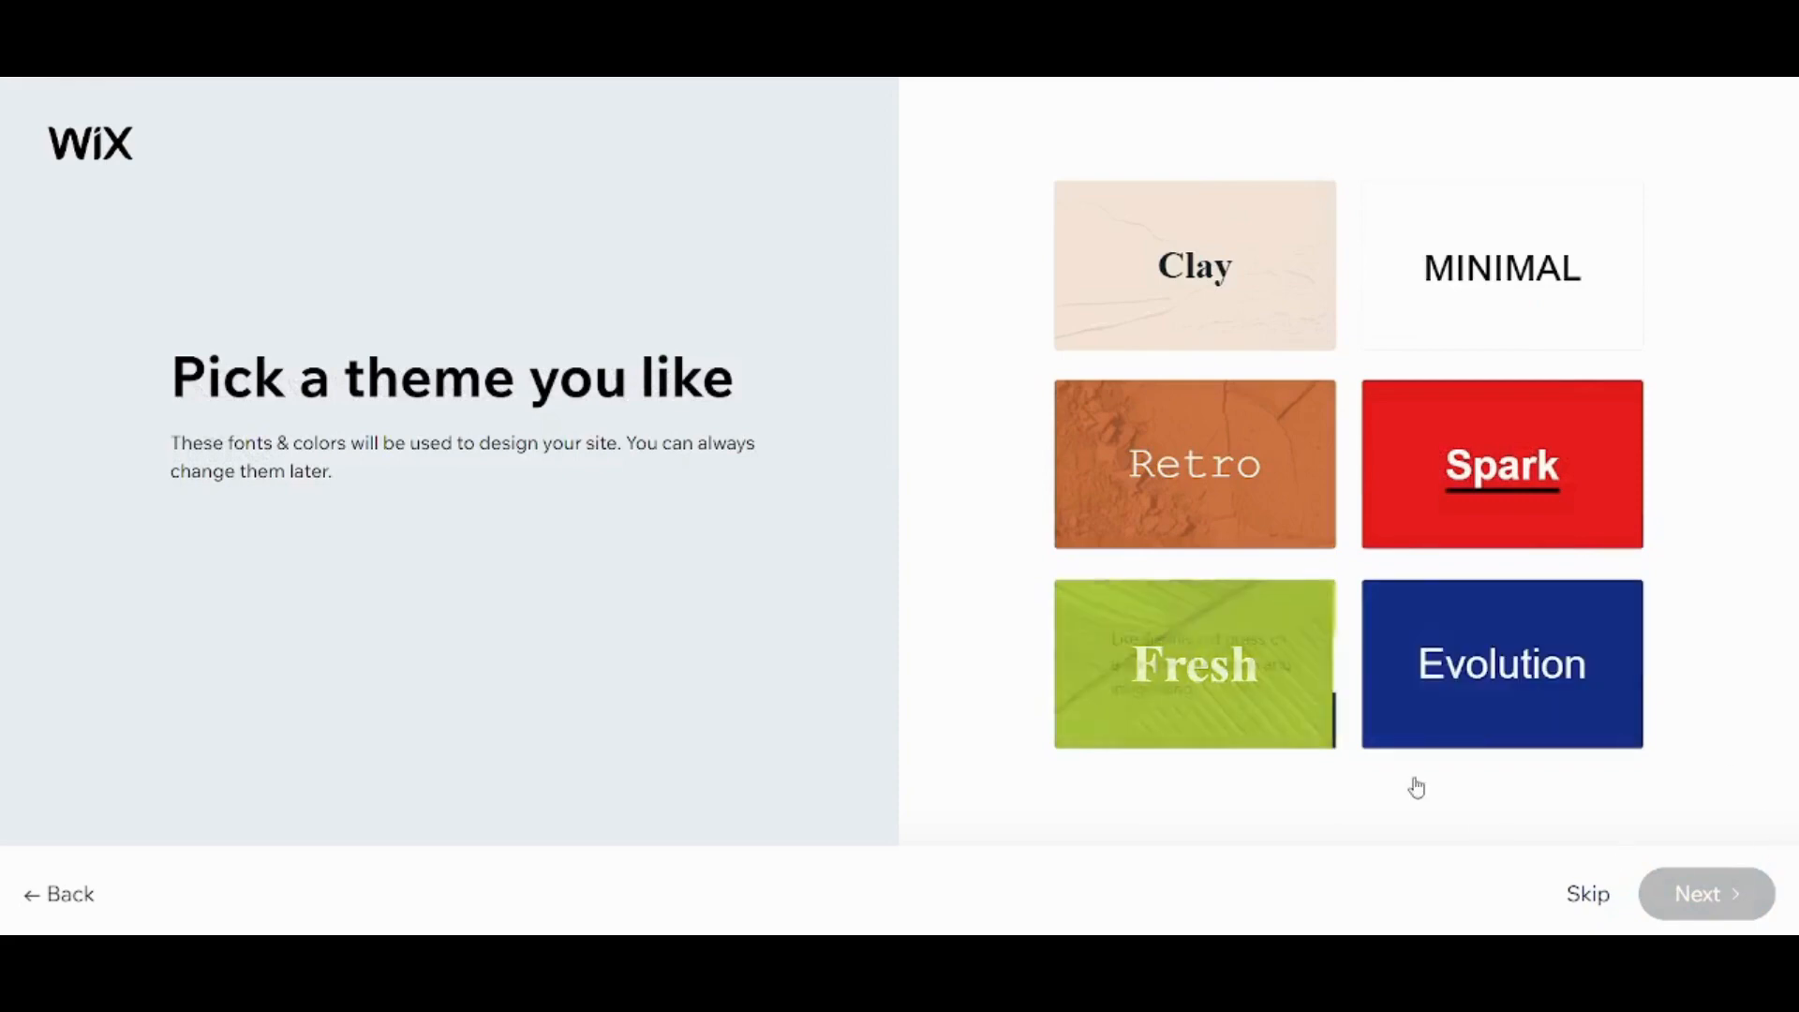
# Choose the Retro theme and the homepage design titled "YouTube Tutorials Welcomes You"
pyautogui.click(1241, 515)
pyautogui.click(1727, 907)
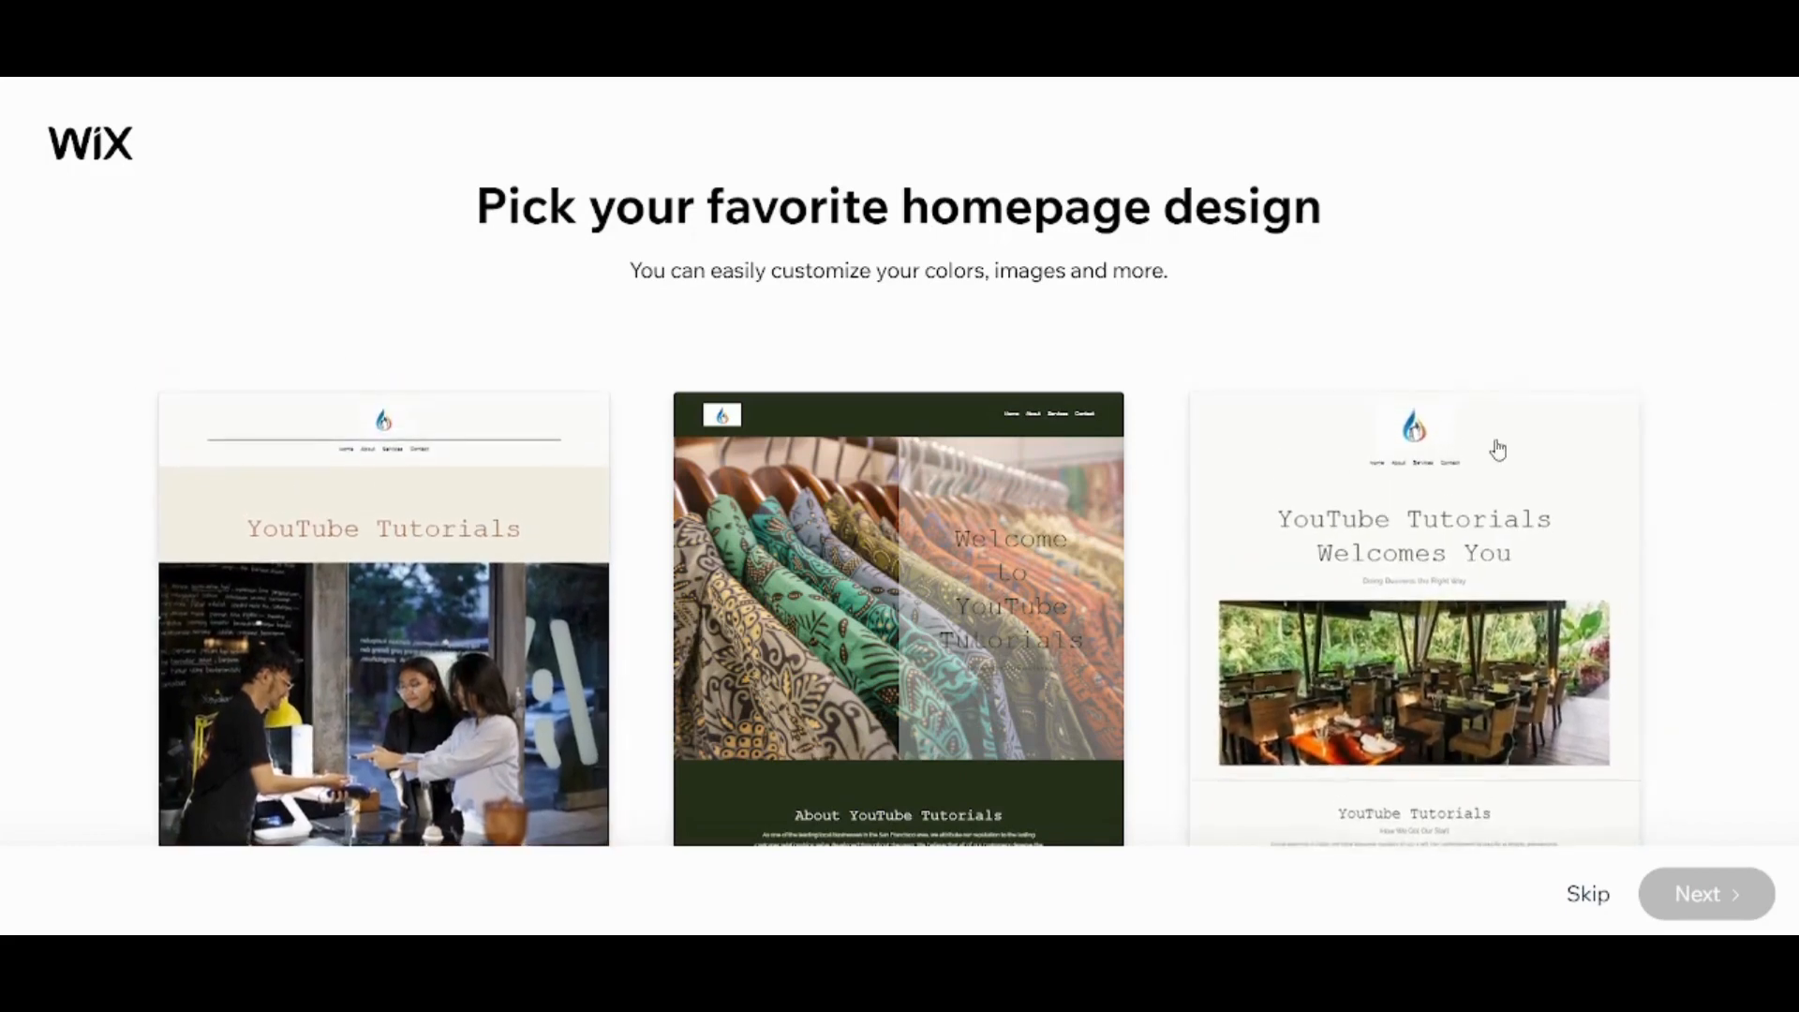
pyautogui.click(1237, 473)
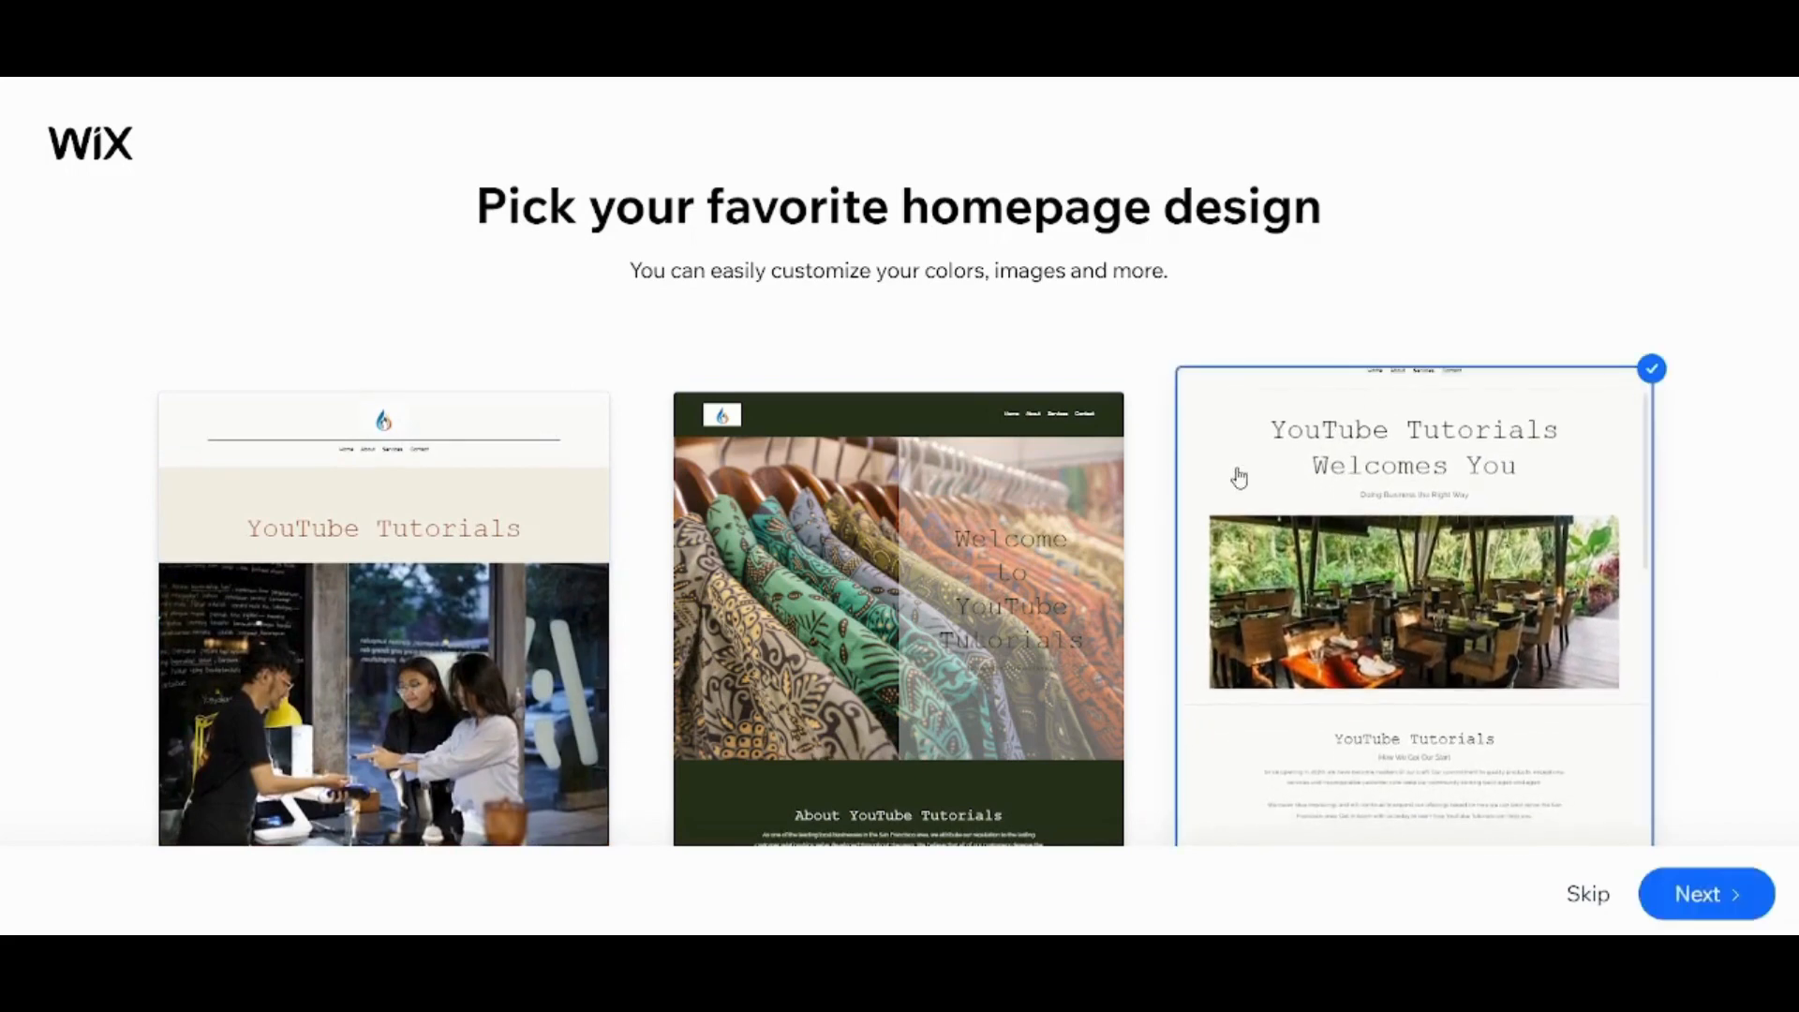
pyautogui.click(1703, 893)
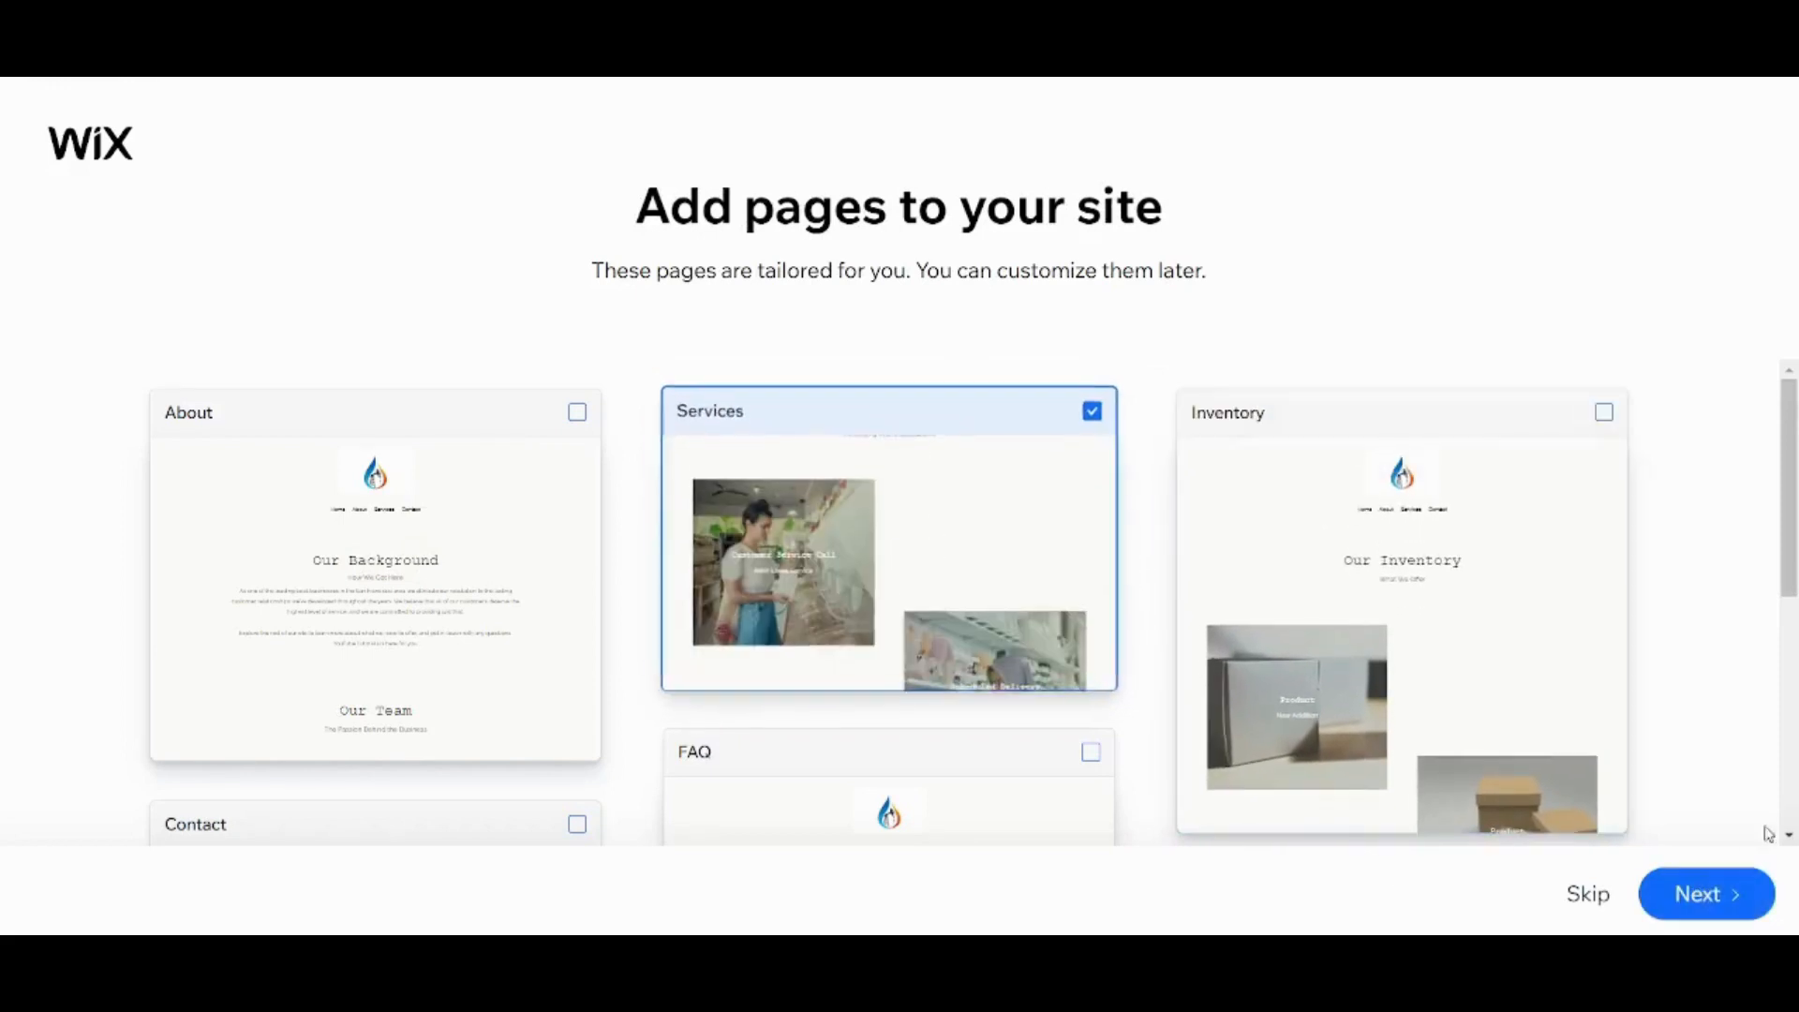
# Include the Services page in the site and open the generated site in the editor
pyautogui.click(1739, 885)
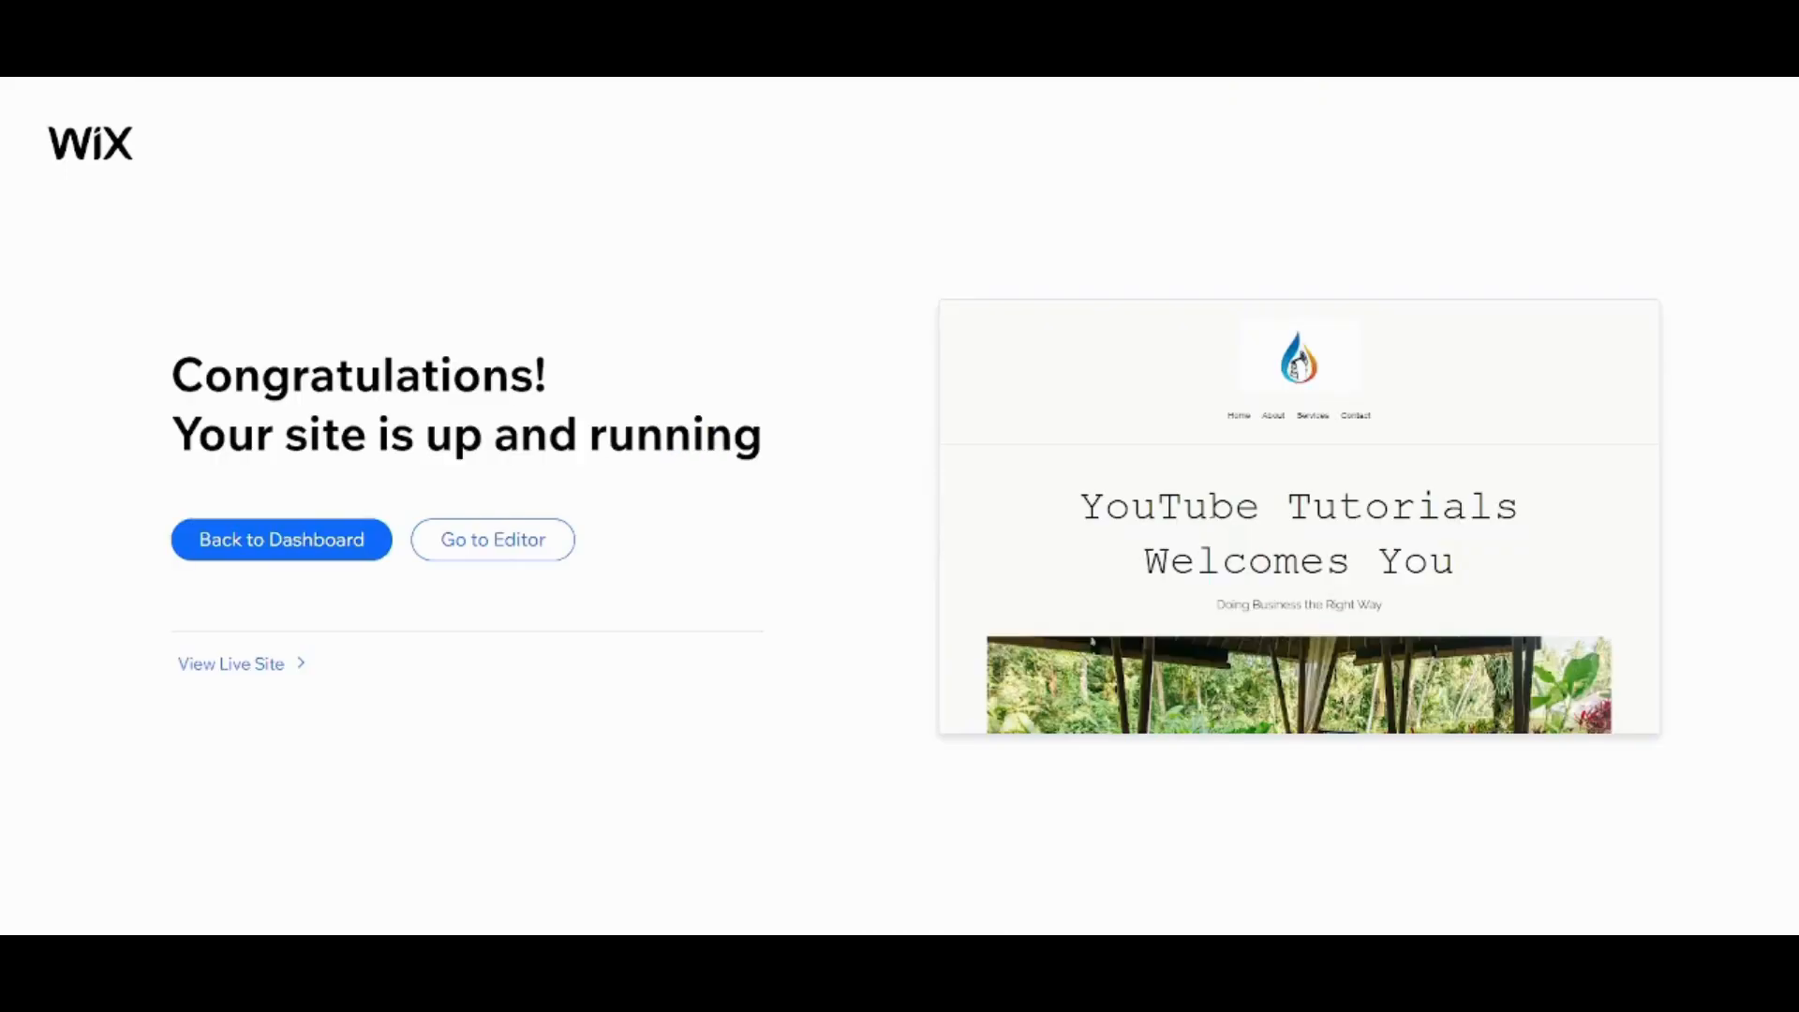
pyautogui.click(464, 546)
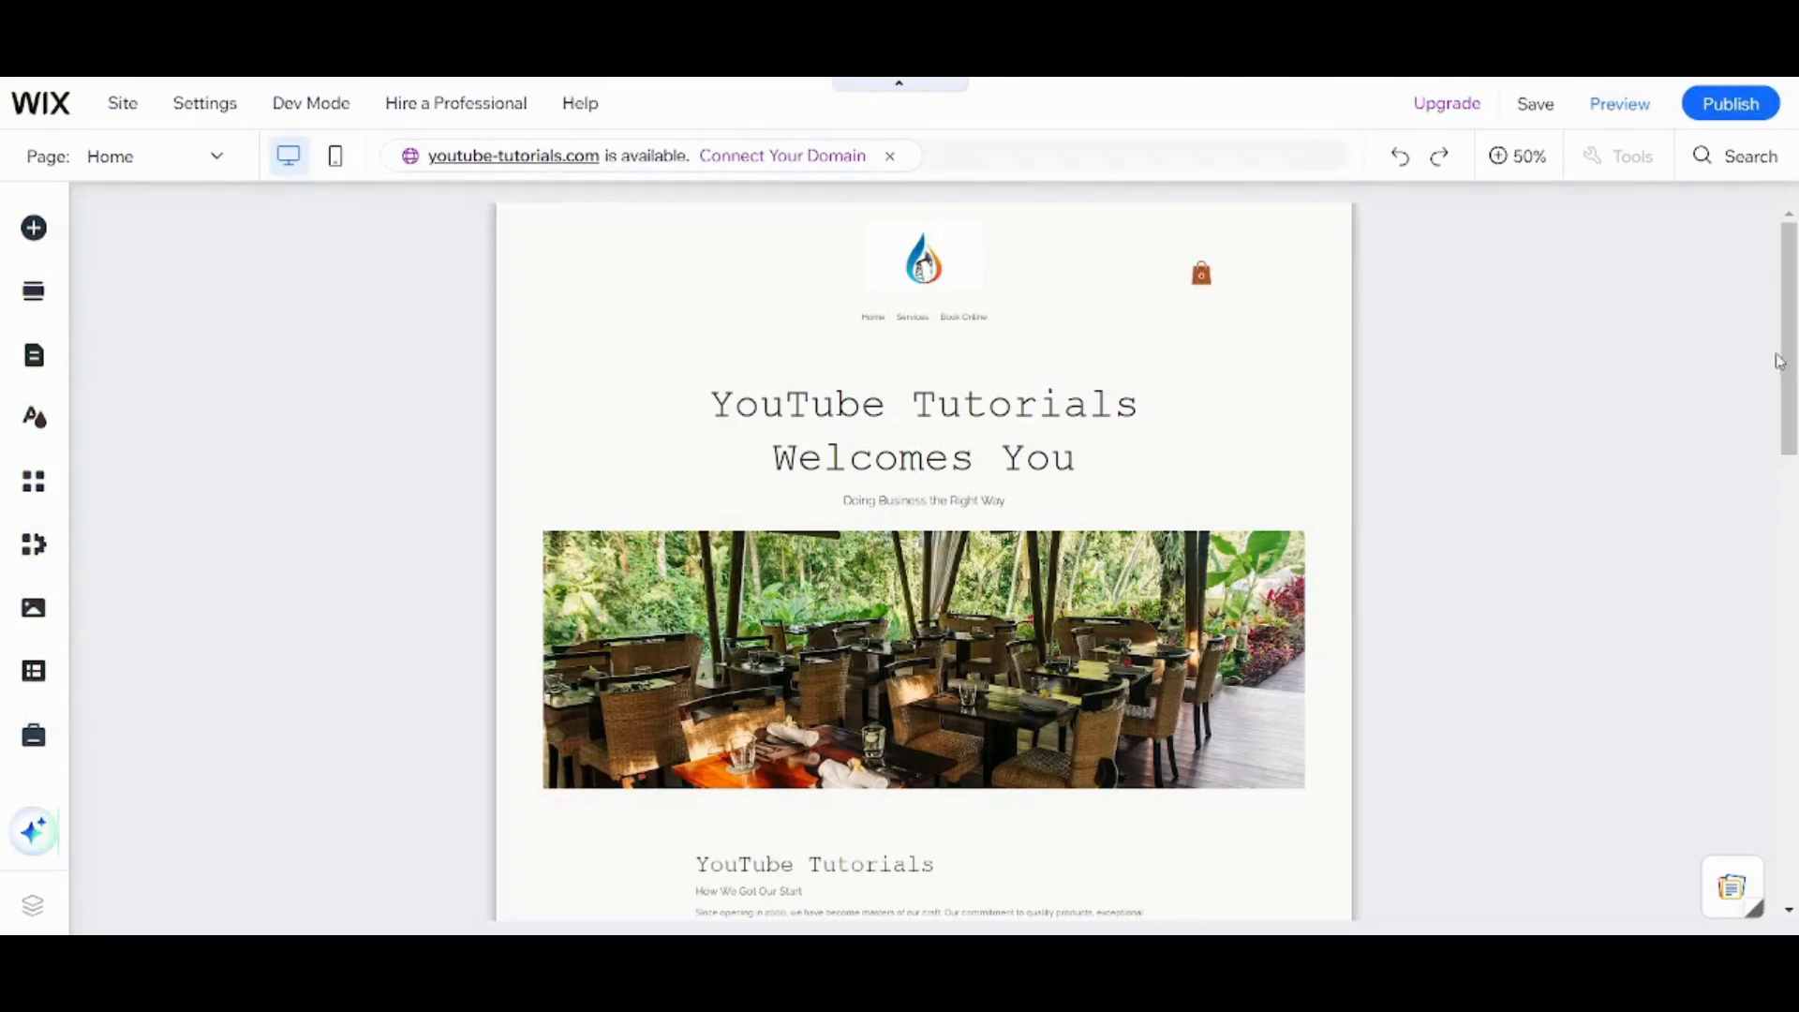
# Review the home page content and open the section designs for the spot above Our Services
pyautogui.scroll(-3, 1780, 361)
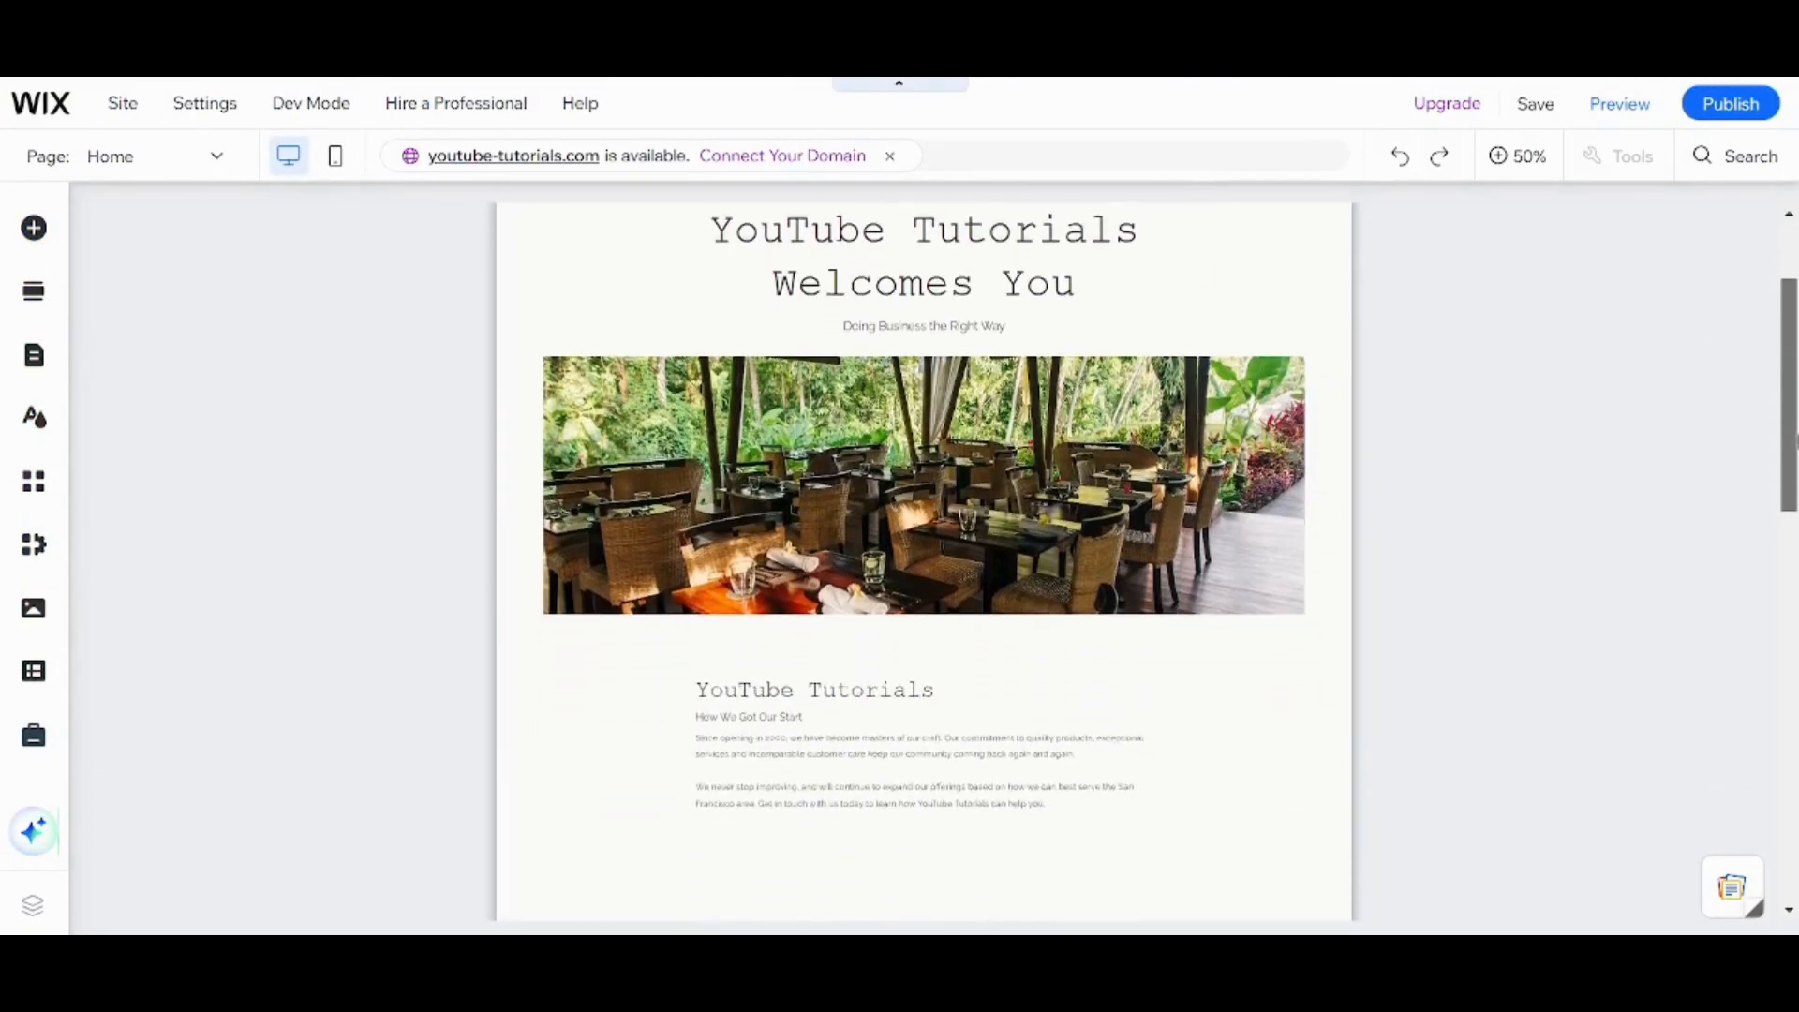
pyautogui.scroll(-5, 924, 562)
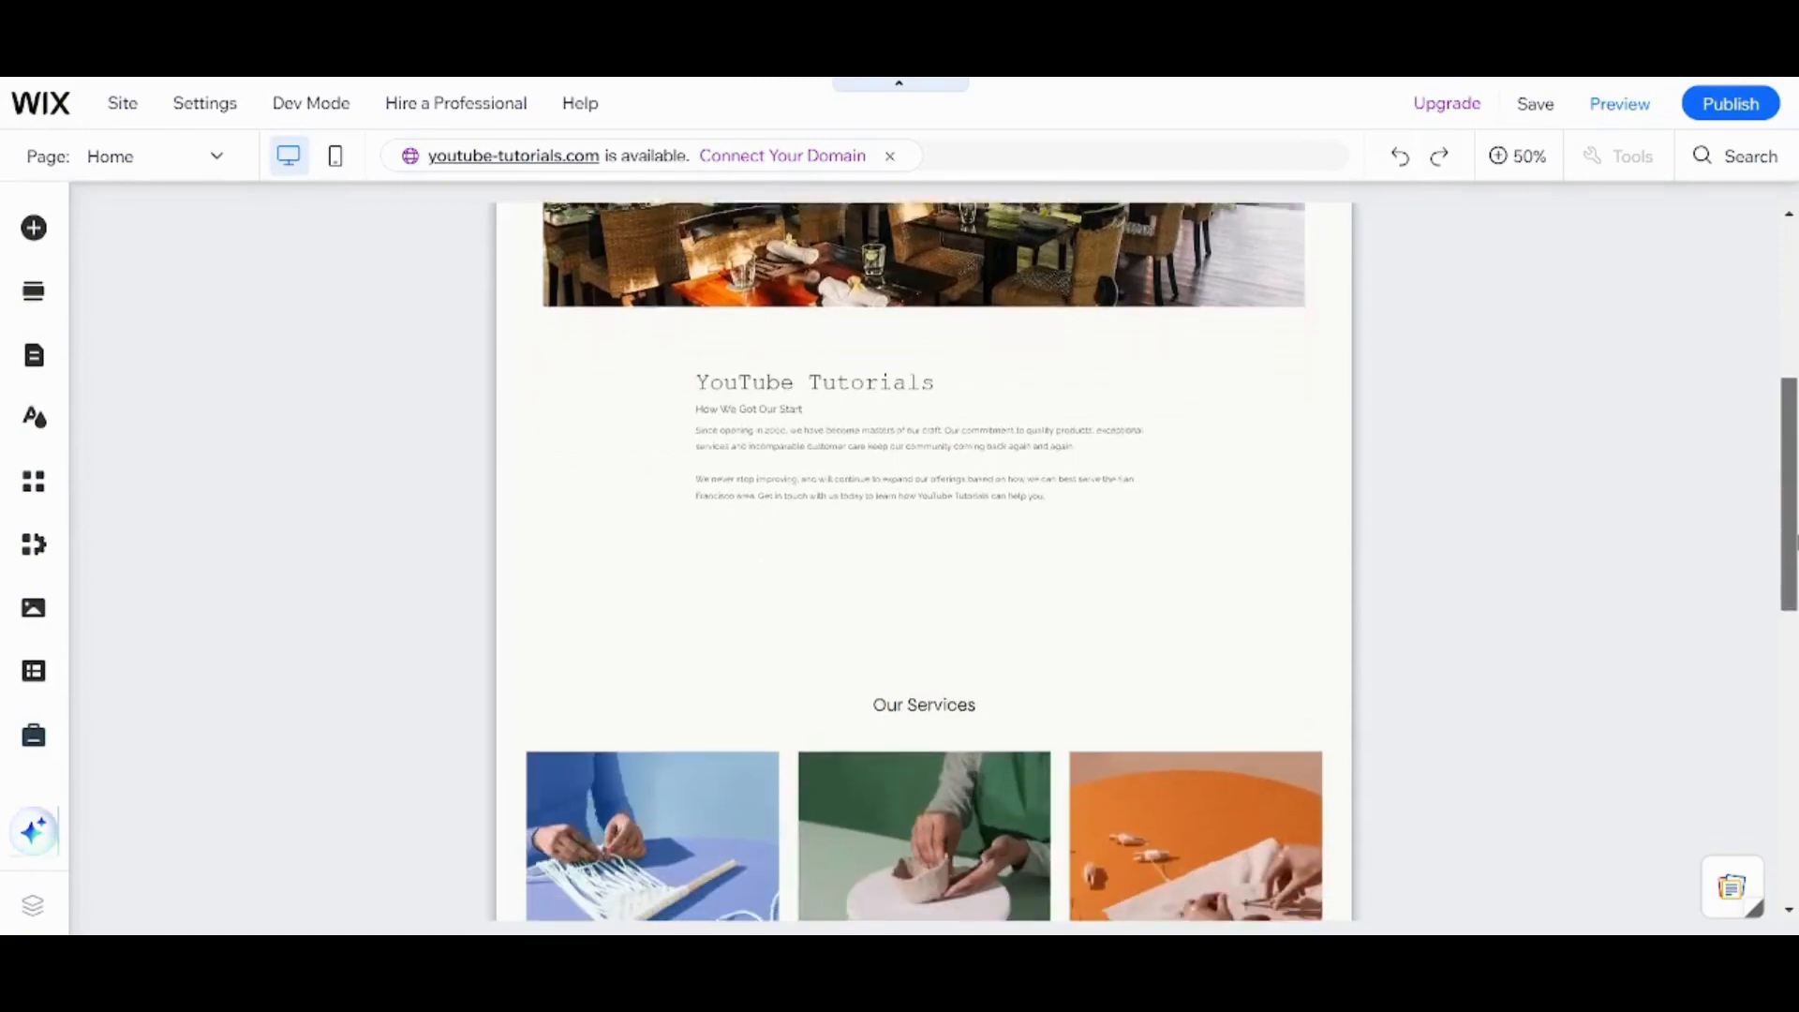
pyautogui.moveTo(1798, 541)
pyautogui.mouseDown()
pyautogui.moveTo(1795, 563)
pyautogui.moveTo(1790, 516)
pyautogui.mouseUp()
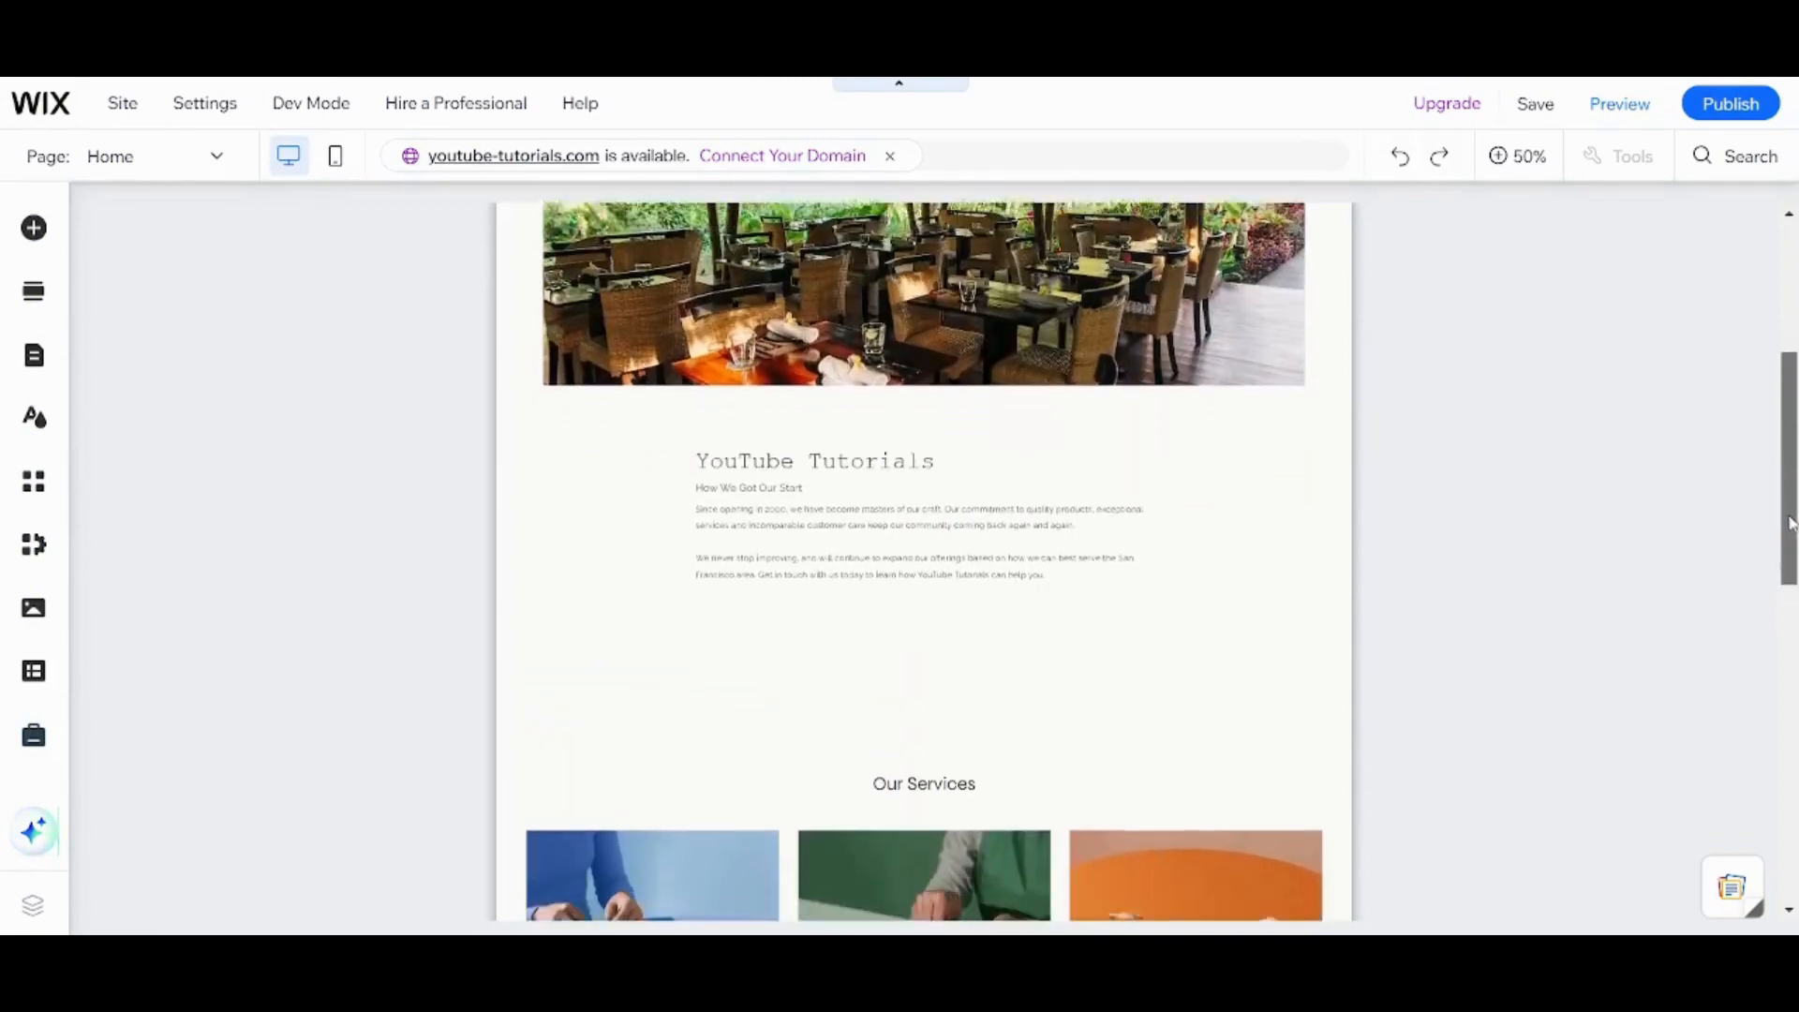
pyautogui.scroll(-8, 1790, 523)
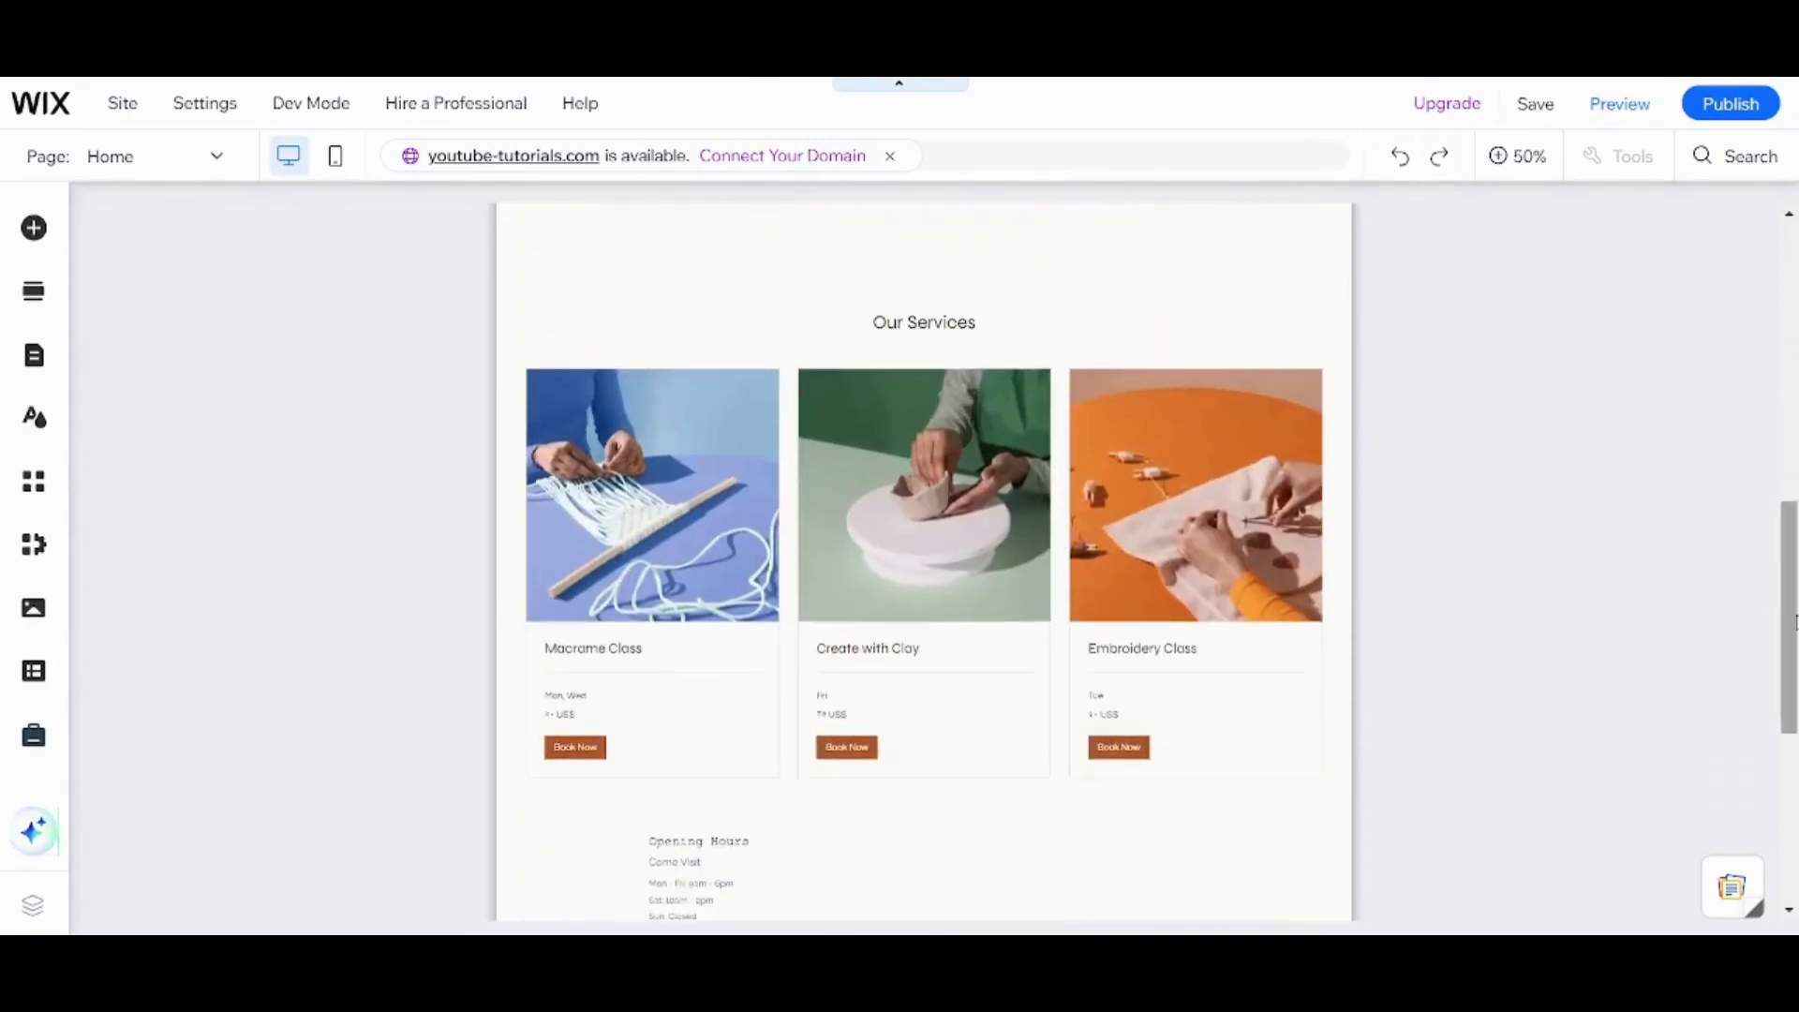
pyautogui.moveTo(1795, 620); pyautogui.dragTo(1740, 551)
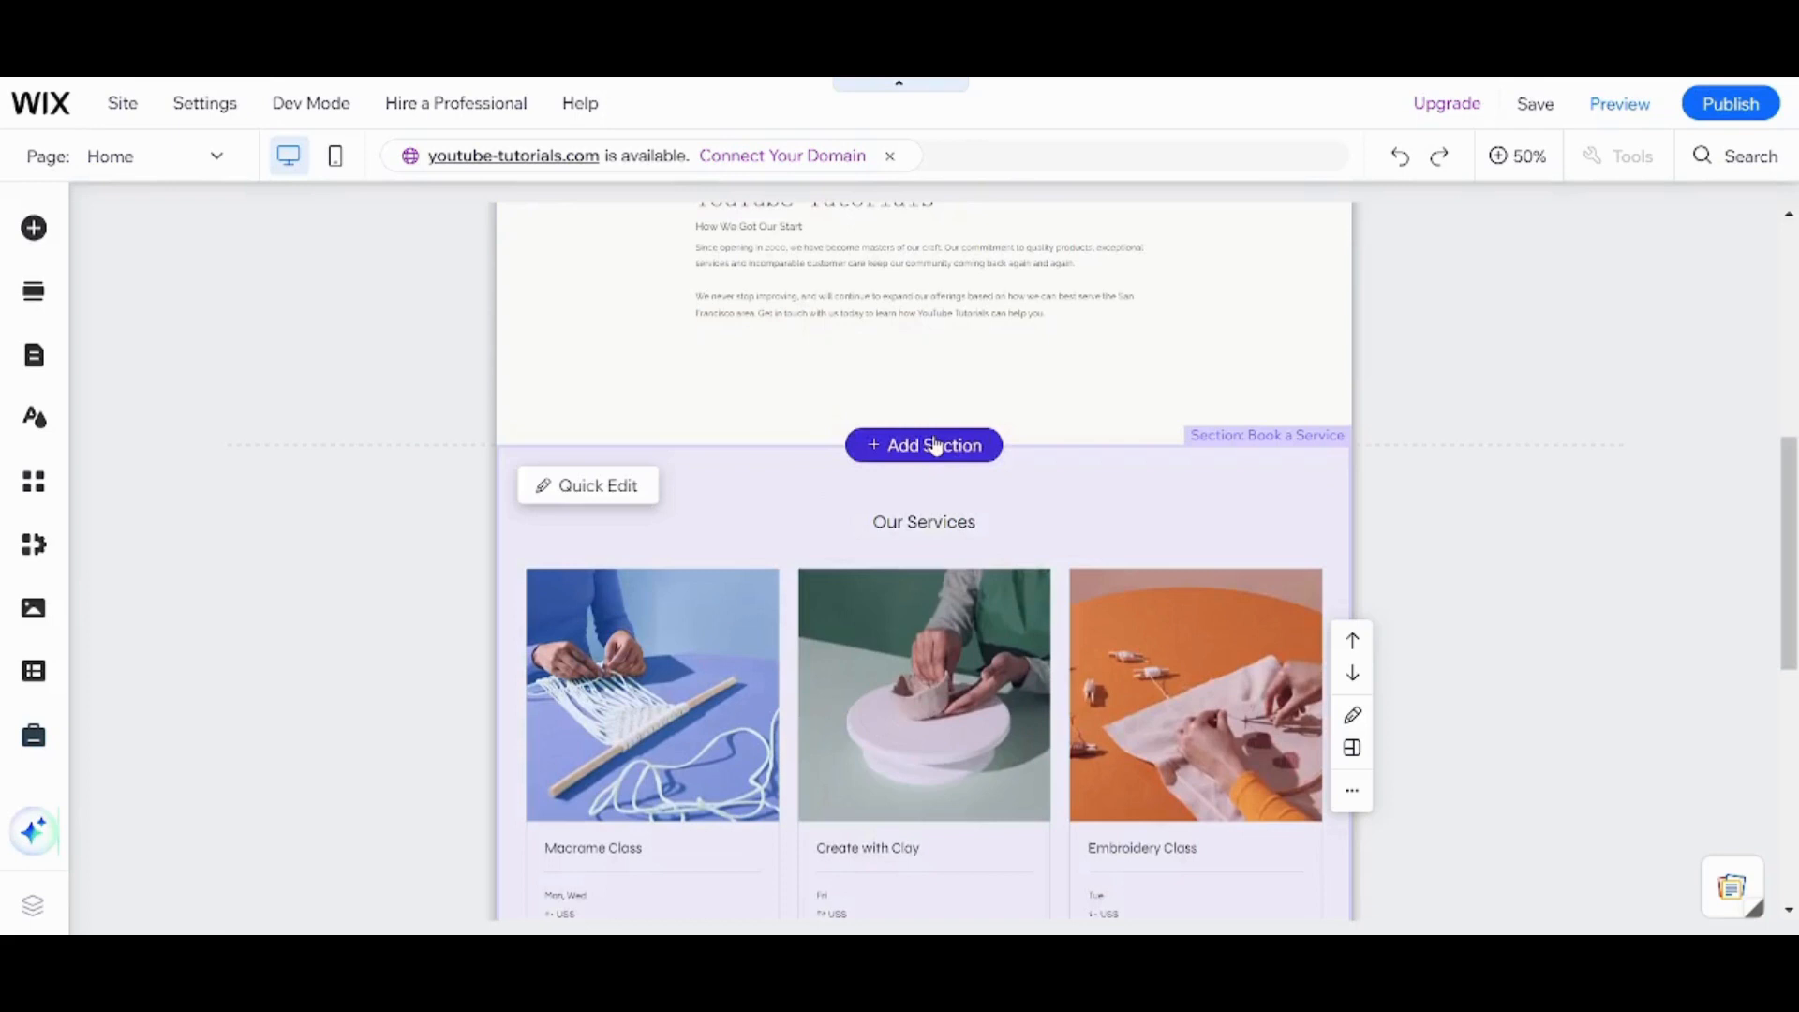
pyautogui.click(935, 444)
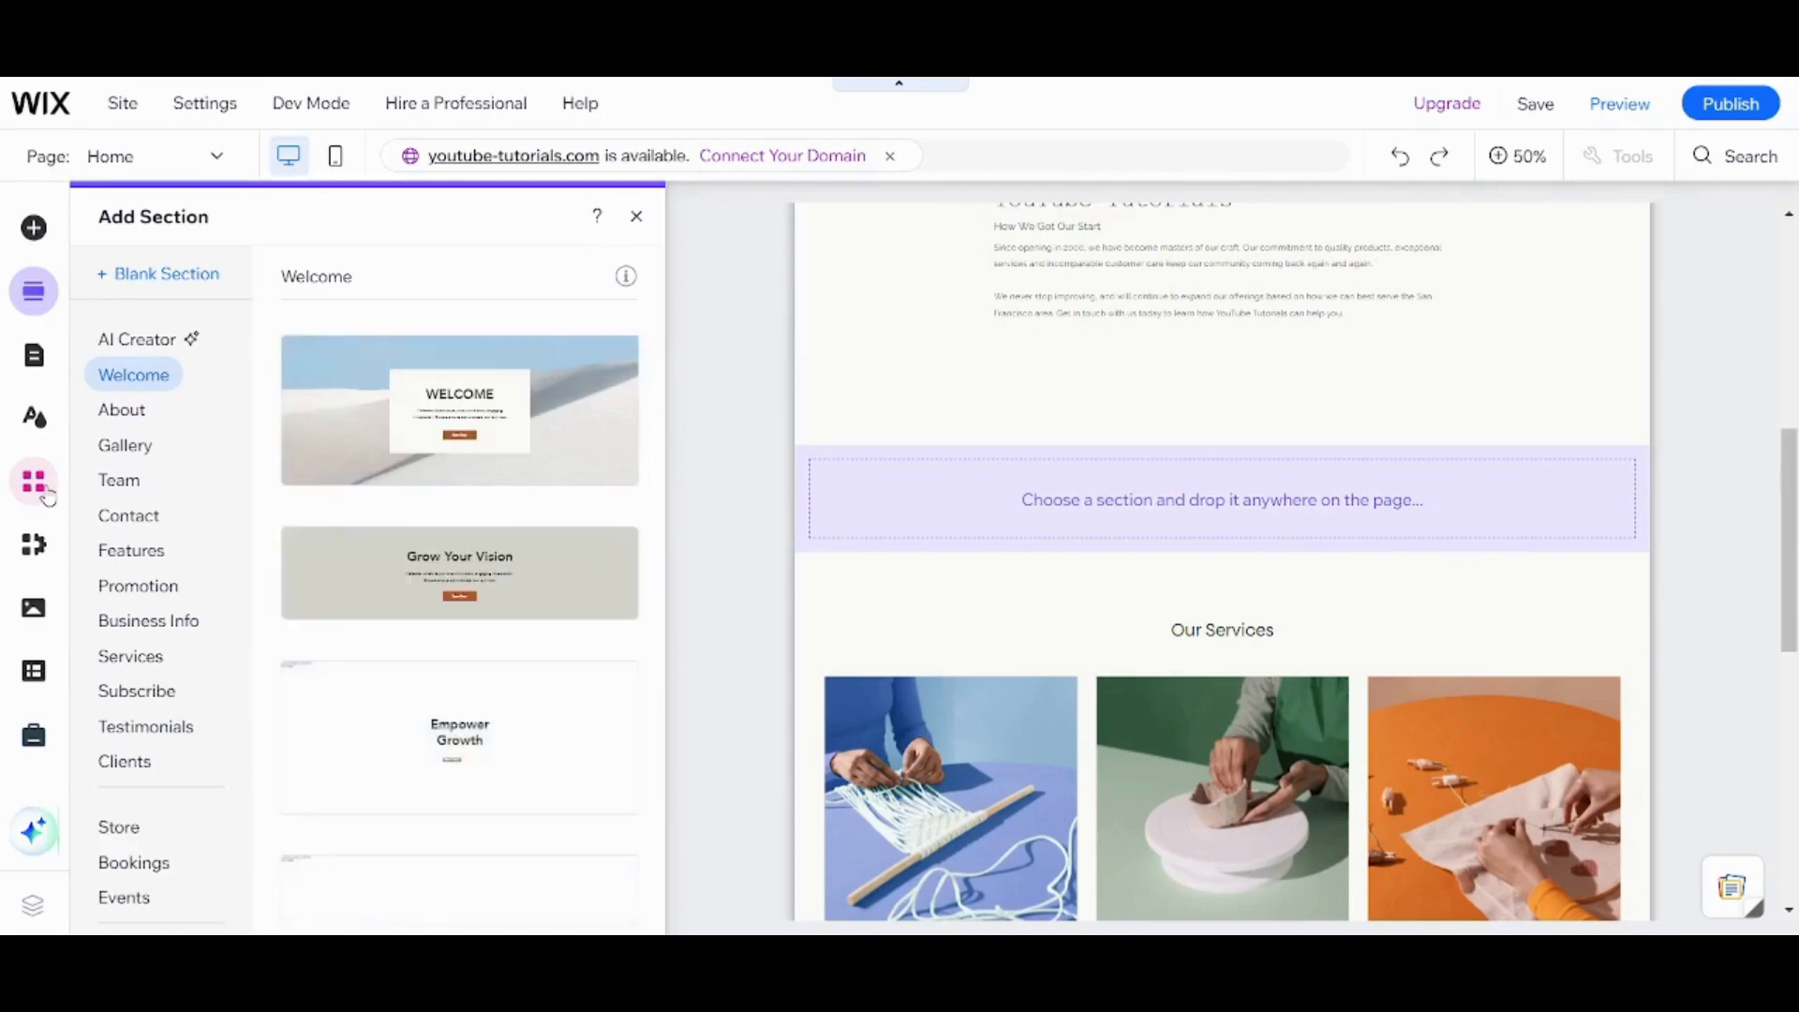
# Search the App Market for "booking" and open the installed Wix Bookings app
pyautogui.click(45, 494)
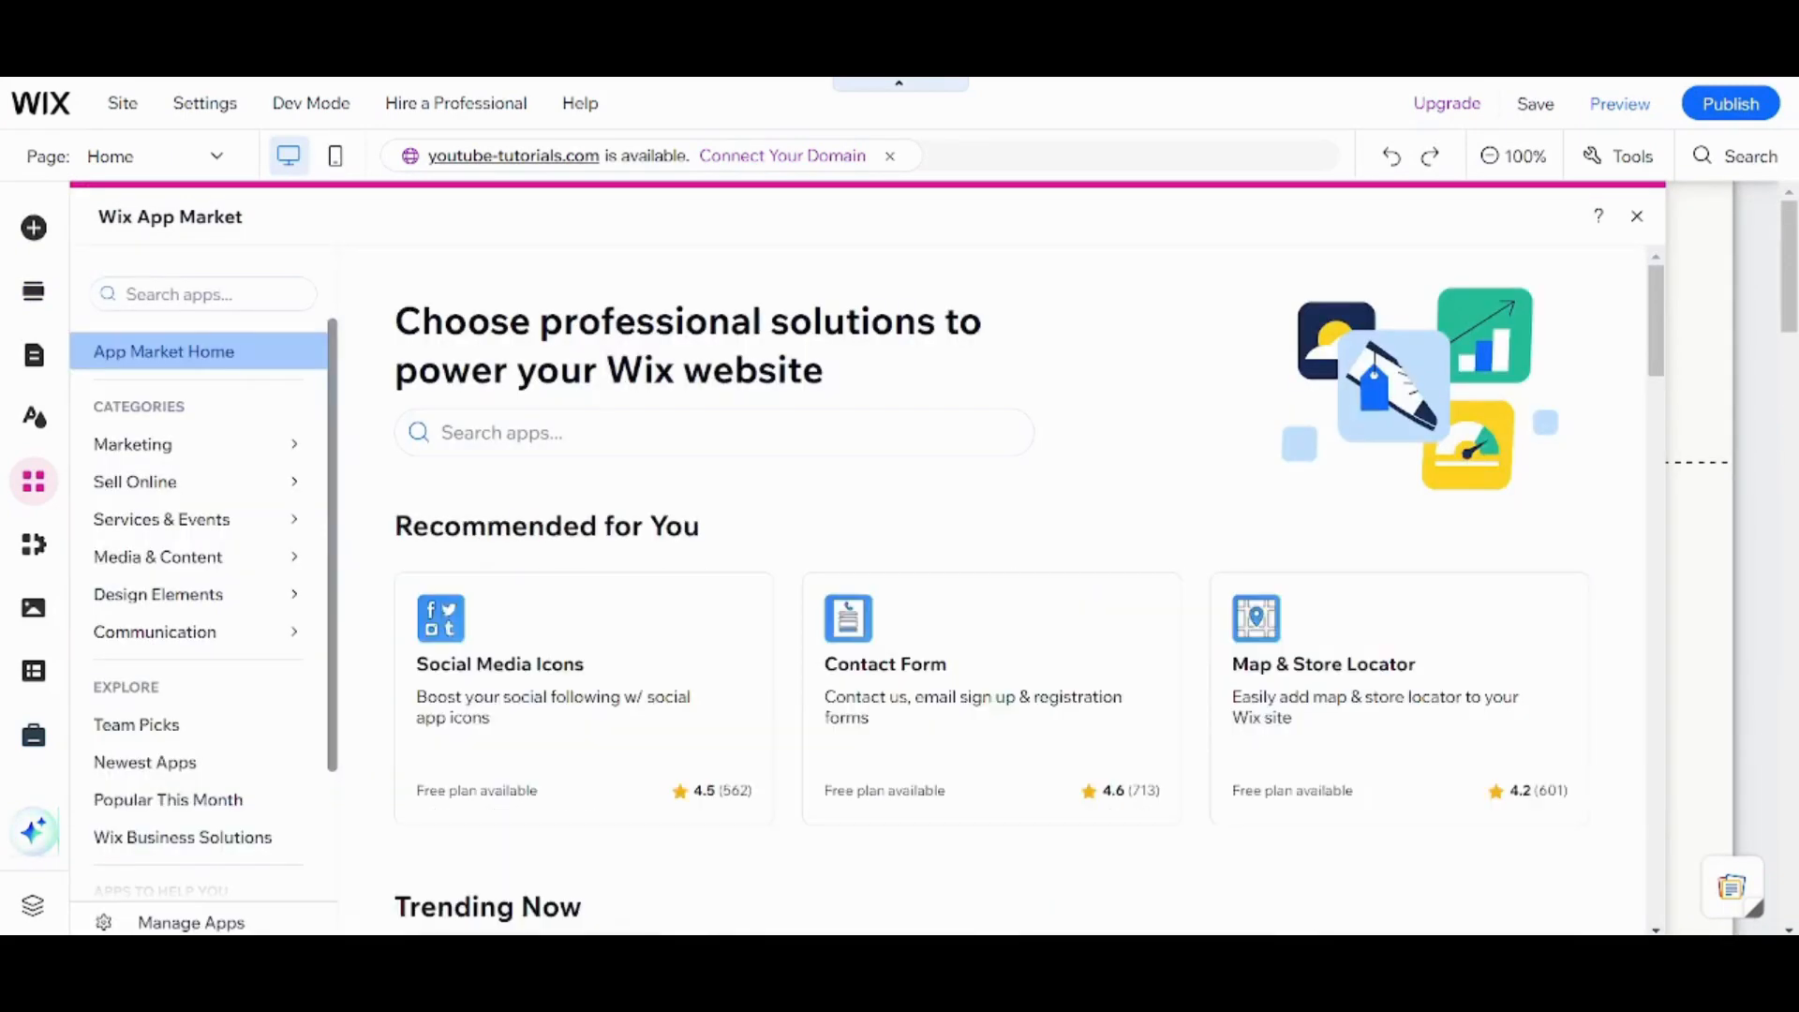
pyautogui.click(237, 280)
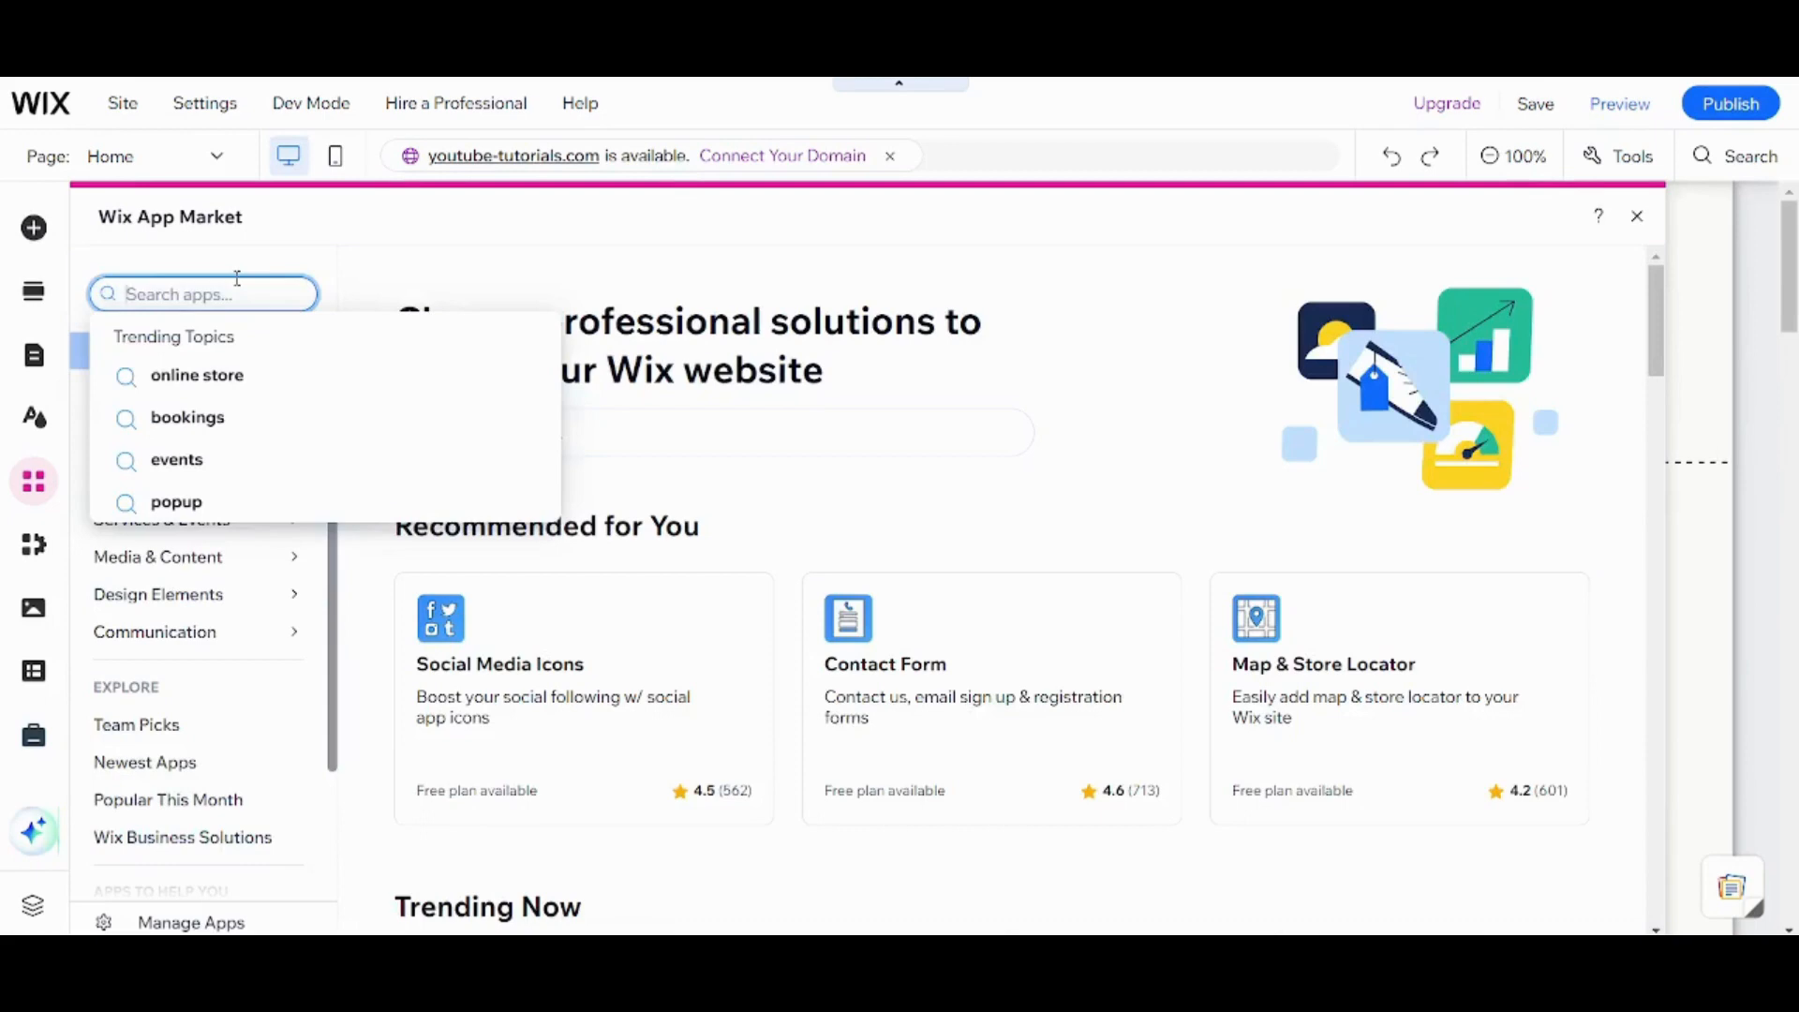
pyautogui.write('booking')
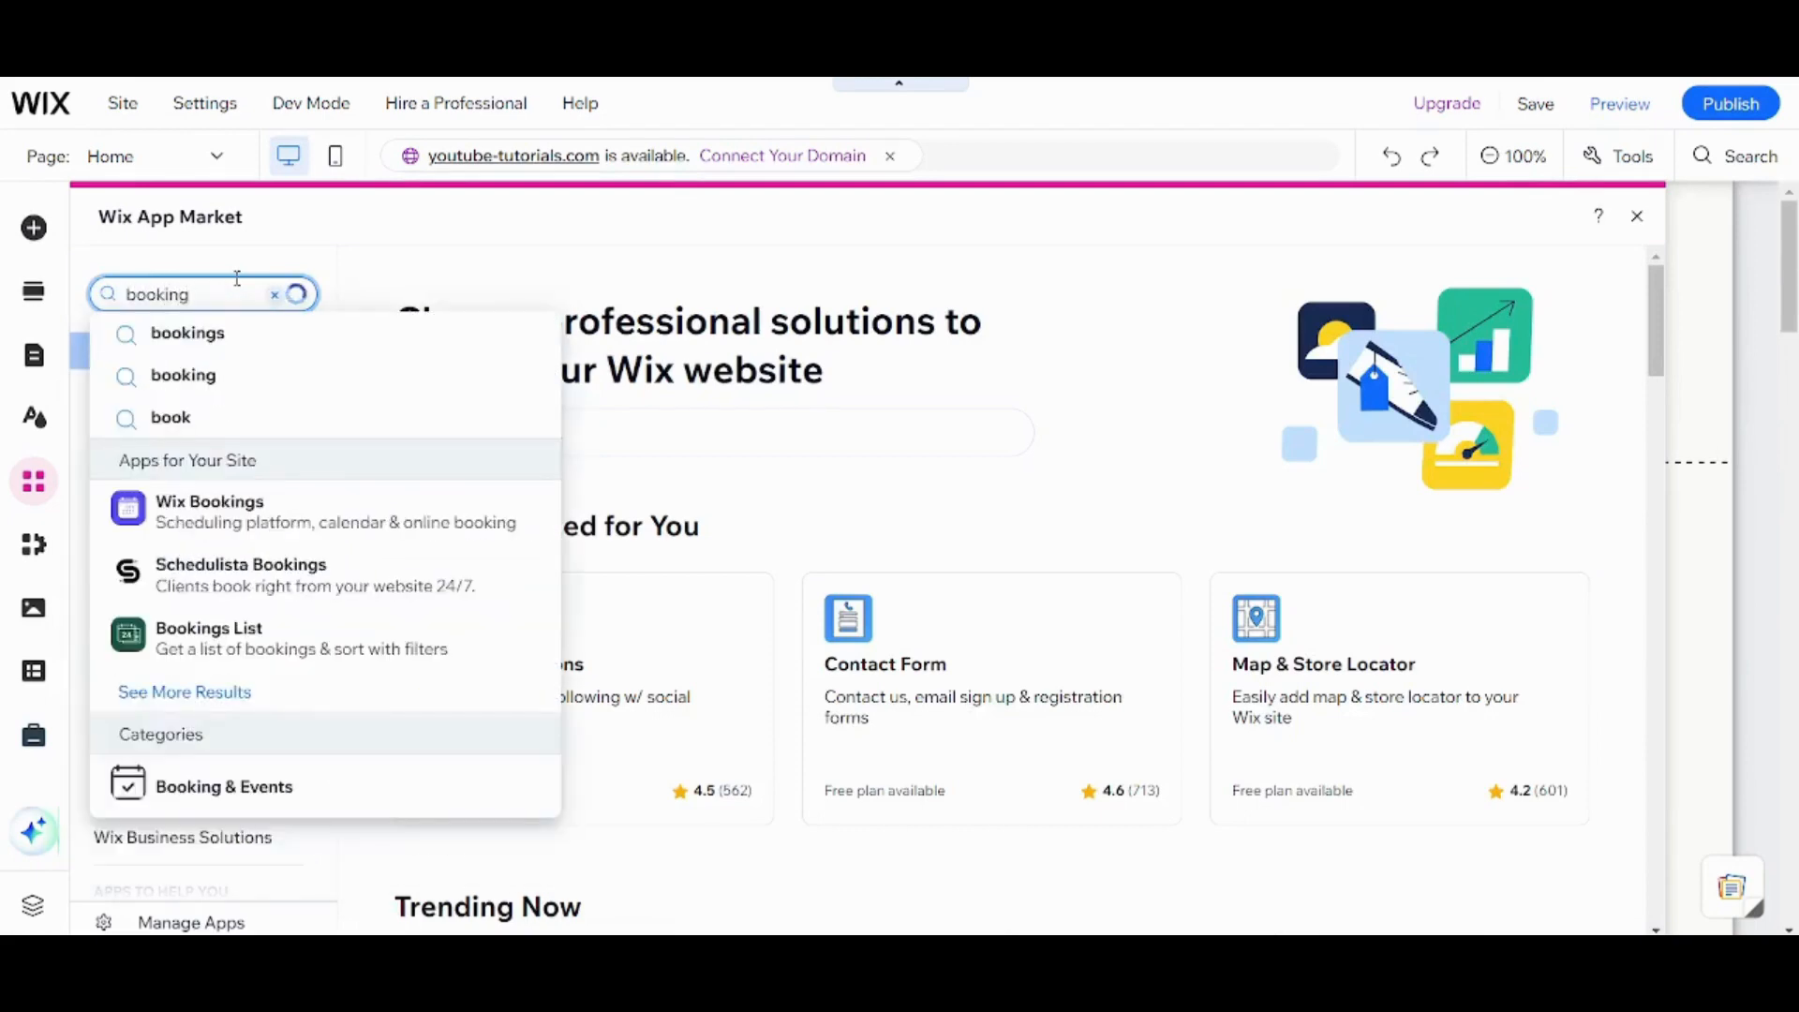
pyautogui.press('Return')
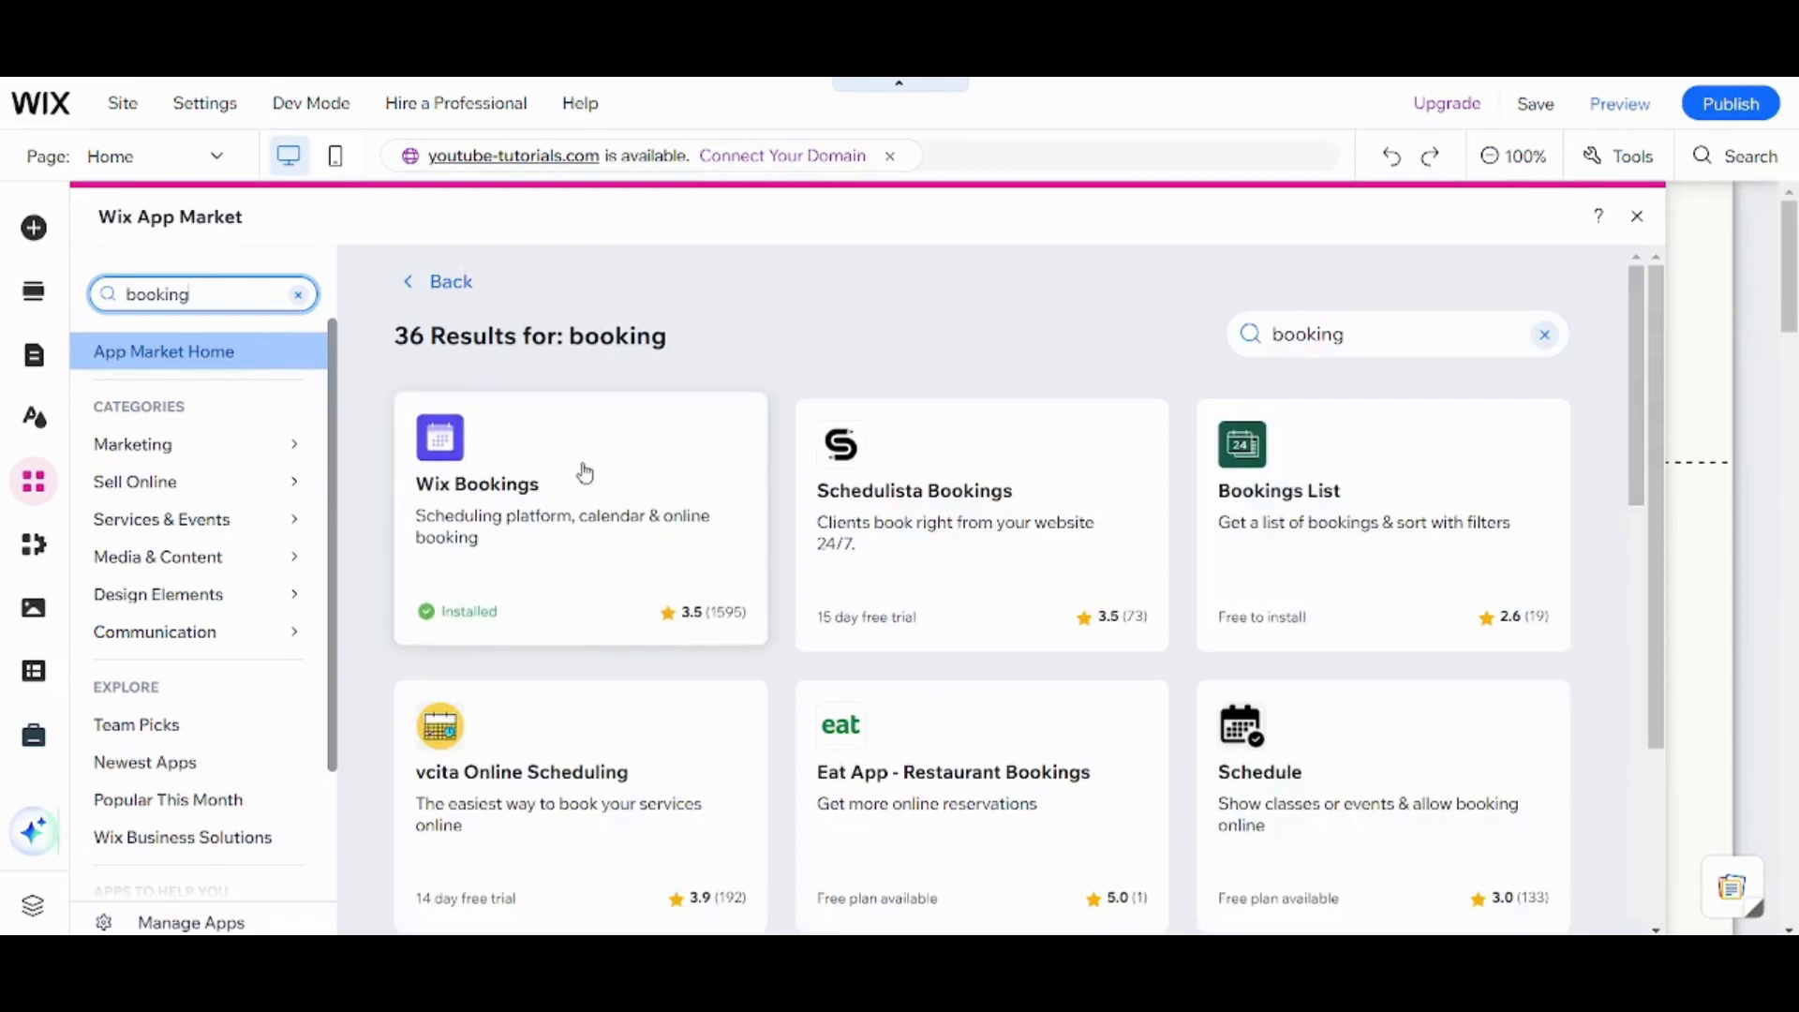
pyautogui.click(596, 471)
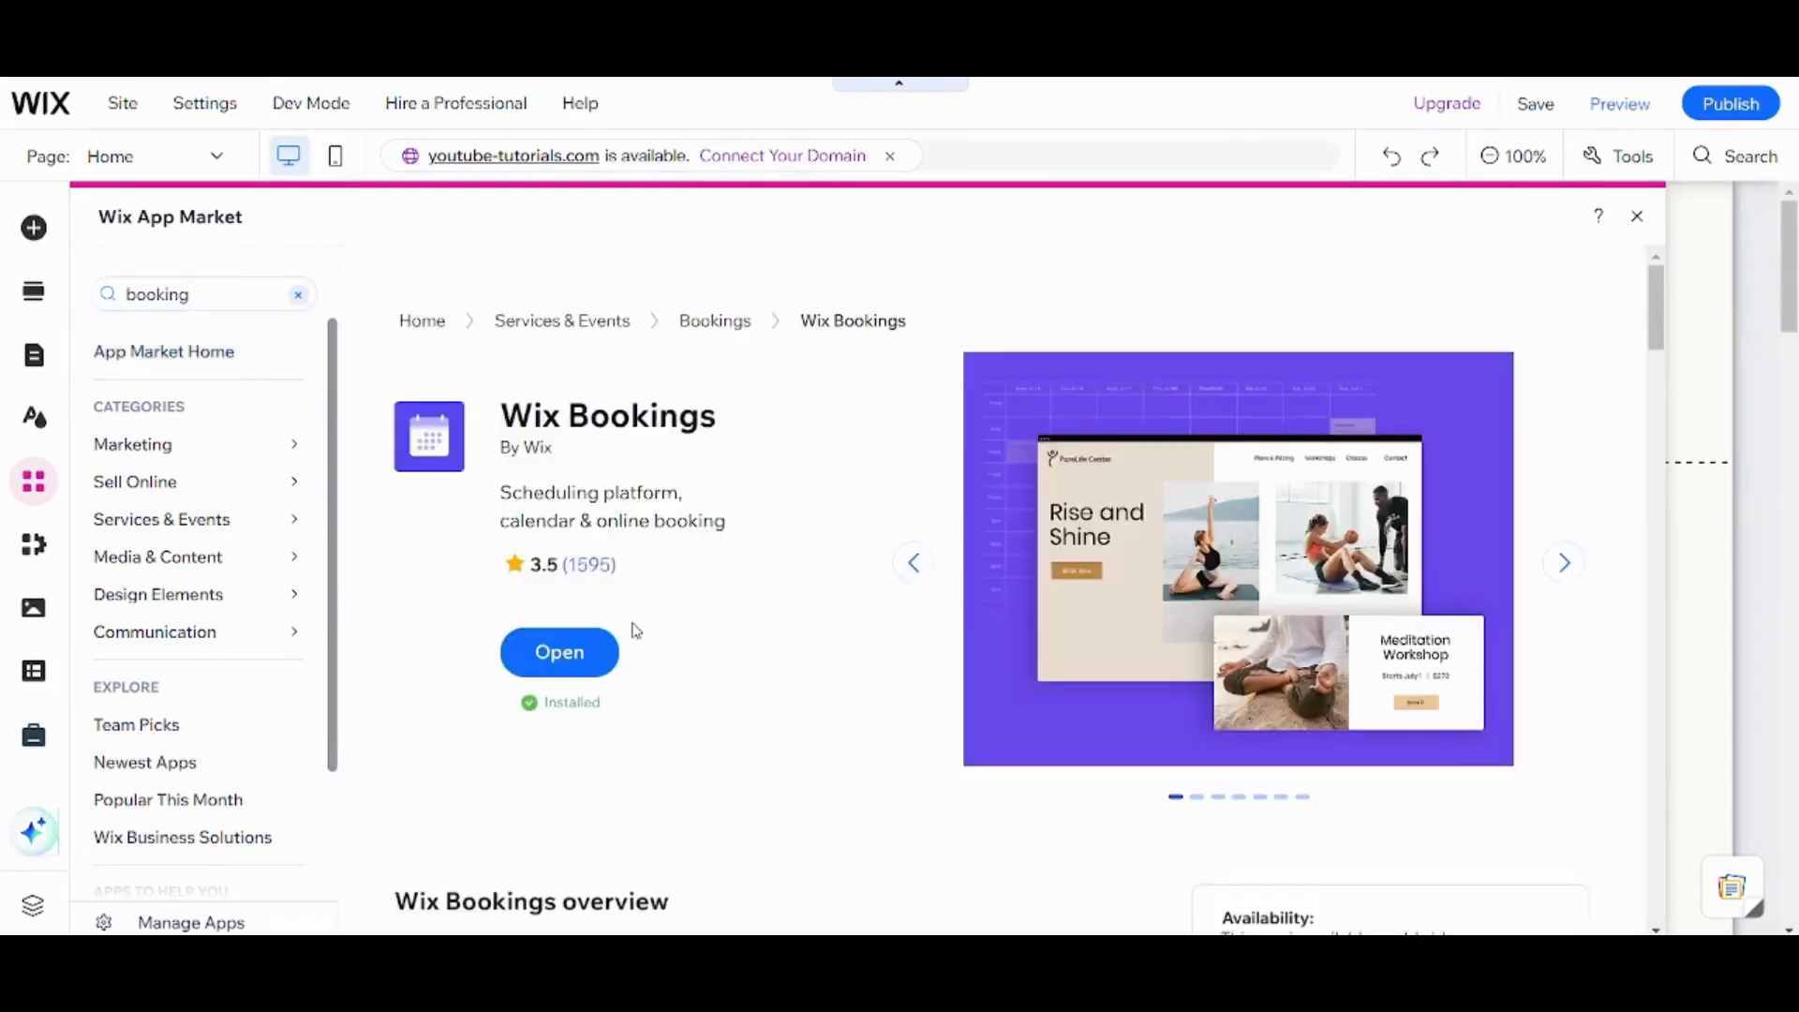
pyautogui.click(550, 661)
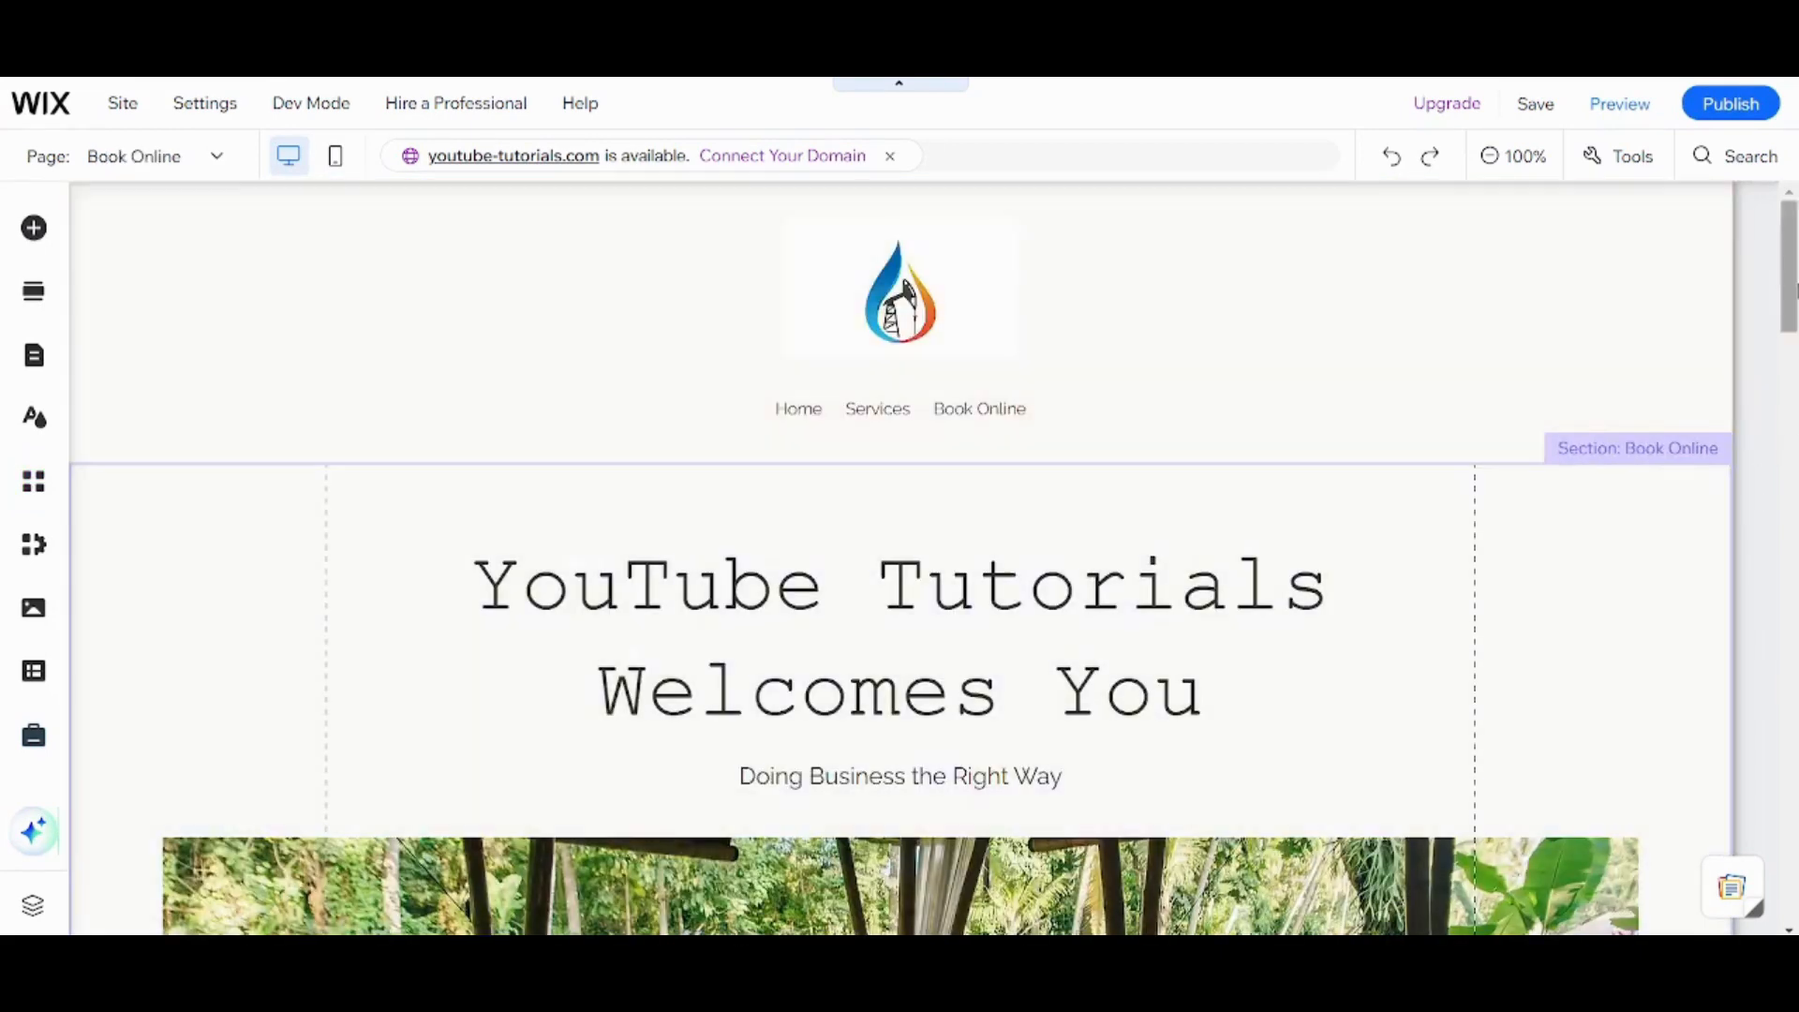
# Examine the Our Services listing, its categories and its booking buttons on the Book Online page
pyautogui.moveTo(1797, 328); pyautogui.dragTo(1796, 365)
pyautogui.click(770, 398)
pyautogui.scroll(-2, 770, 399)
pyautogui.doubleClick(797, 512)
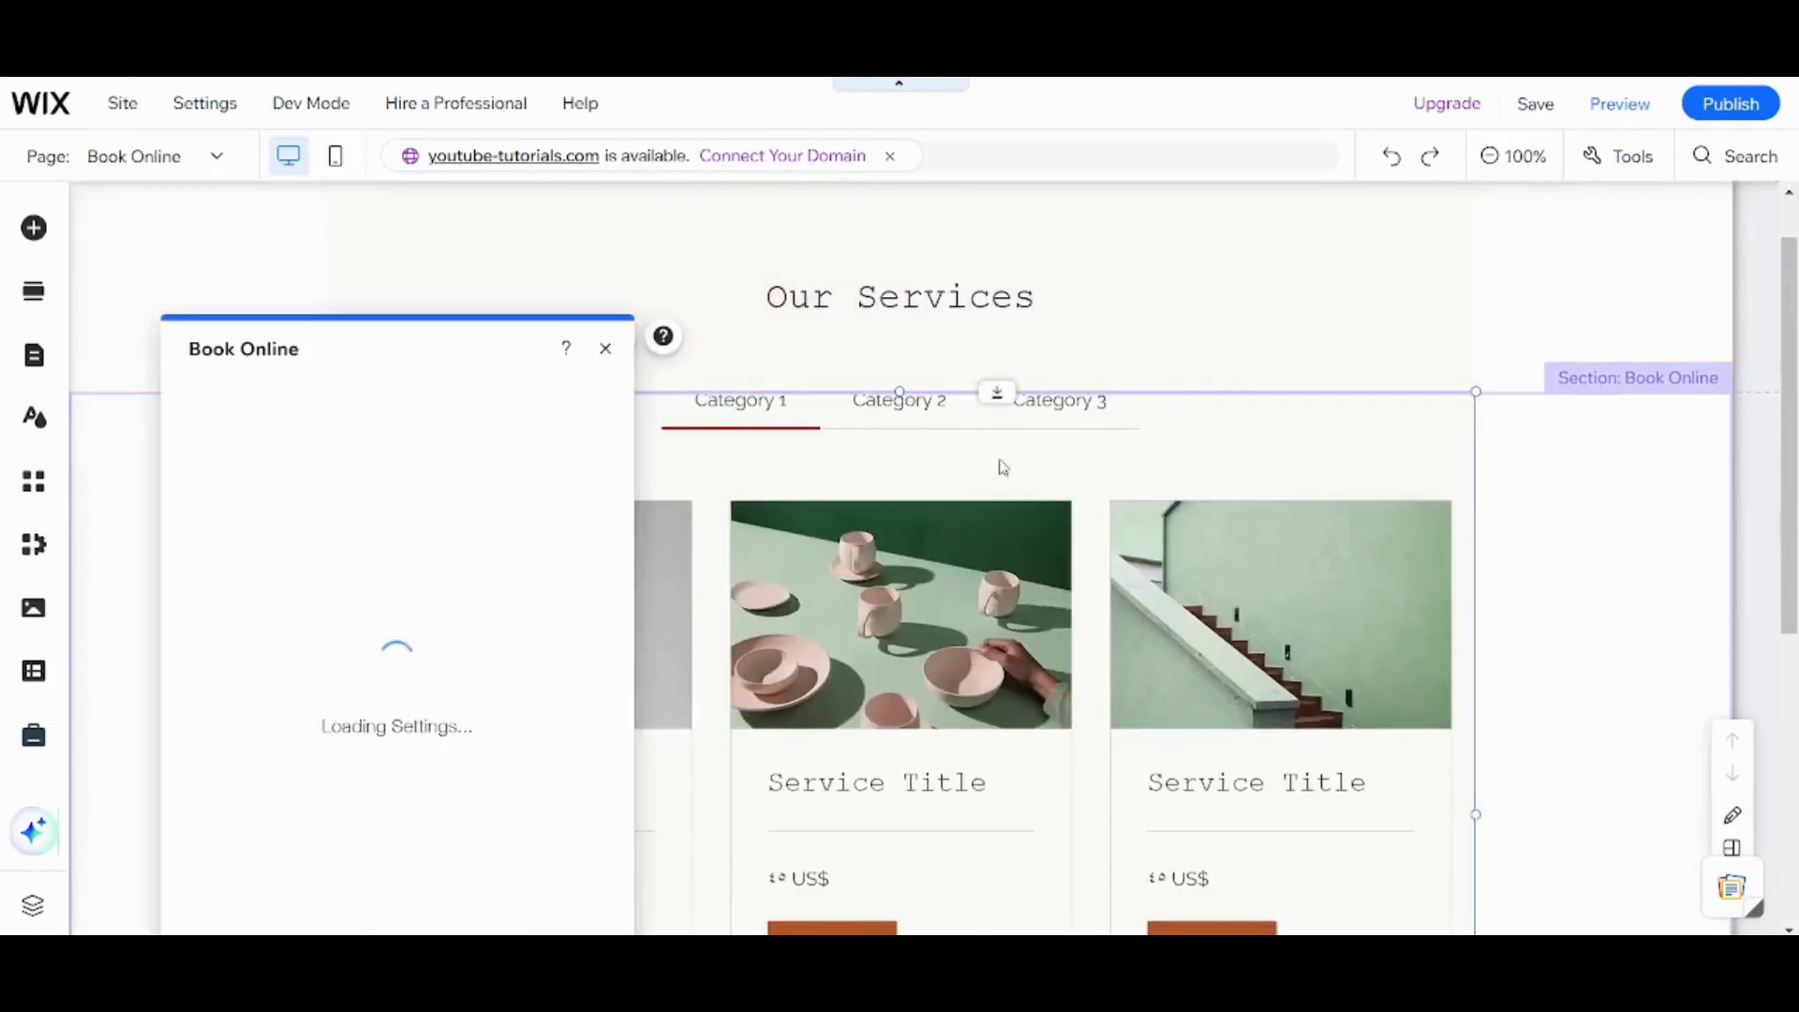
pyautogui.click(606, 349)
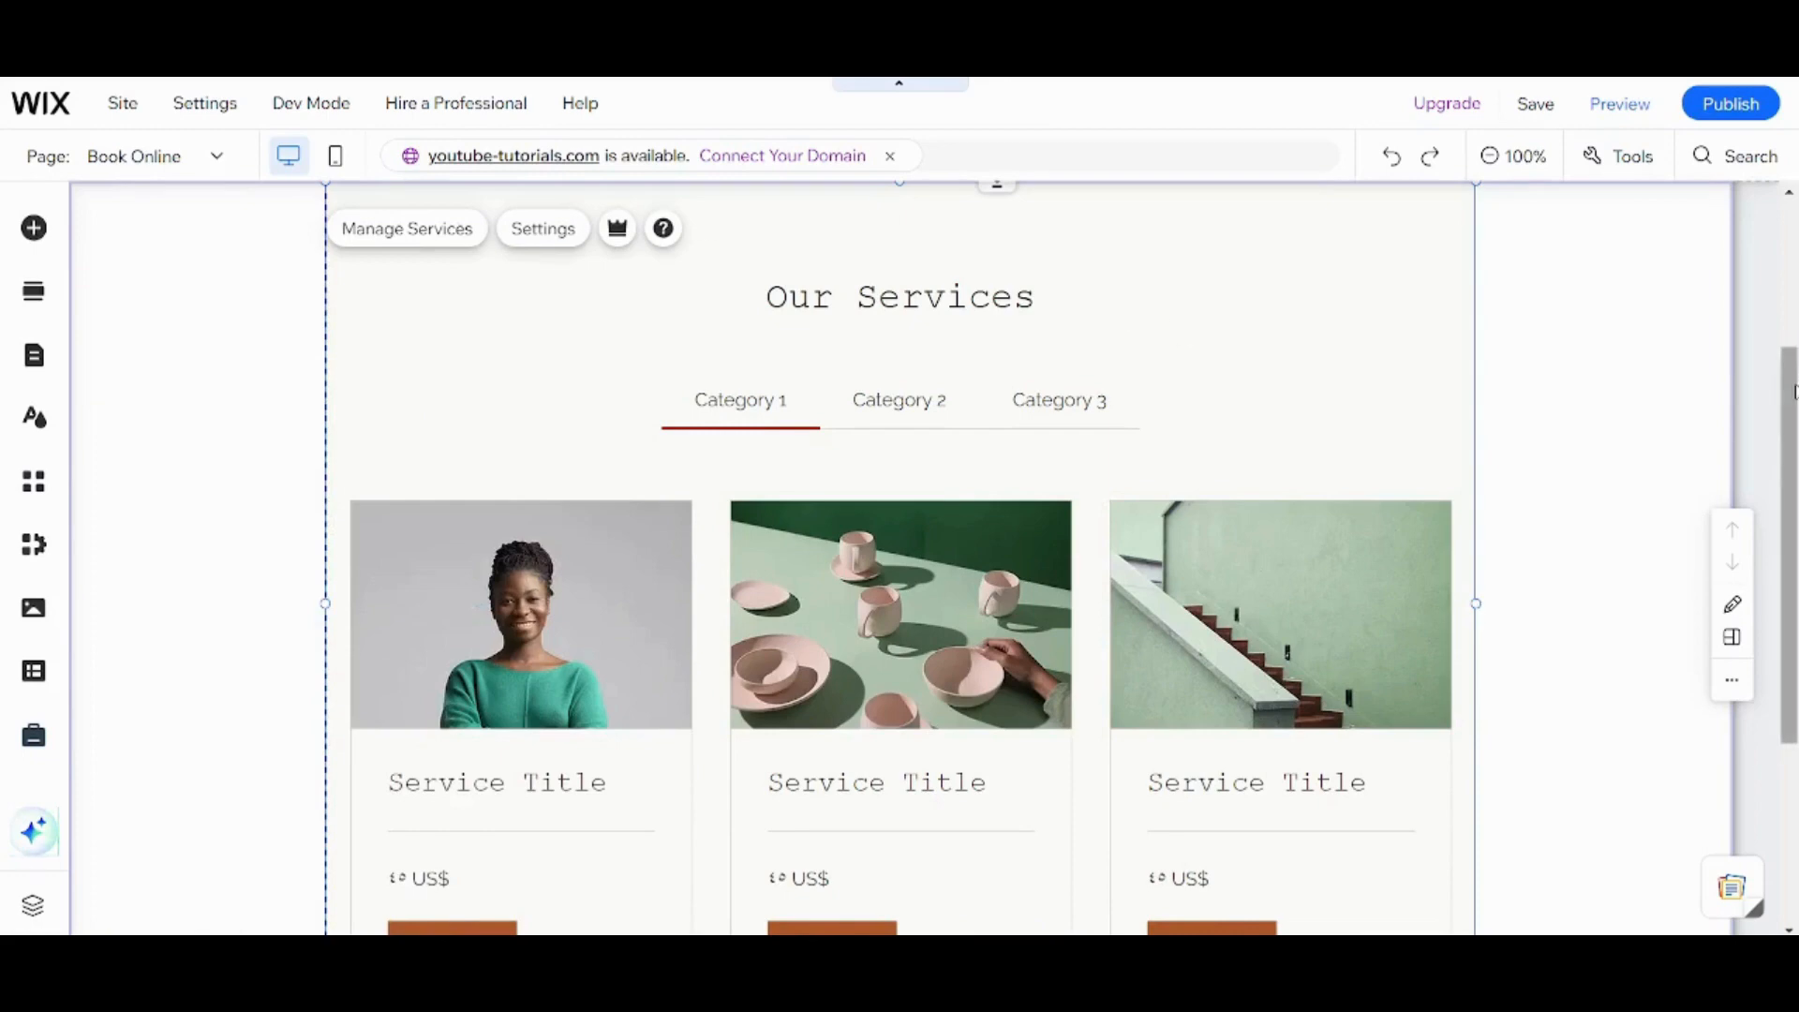
pyautogui.moveTo(1797, 384); pyautogui.dragTo(1796, 483)
pyautogui.click(525, 695)
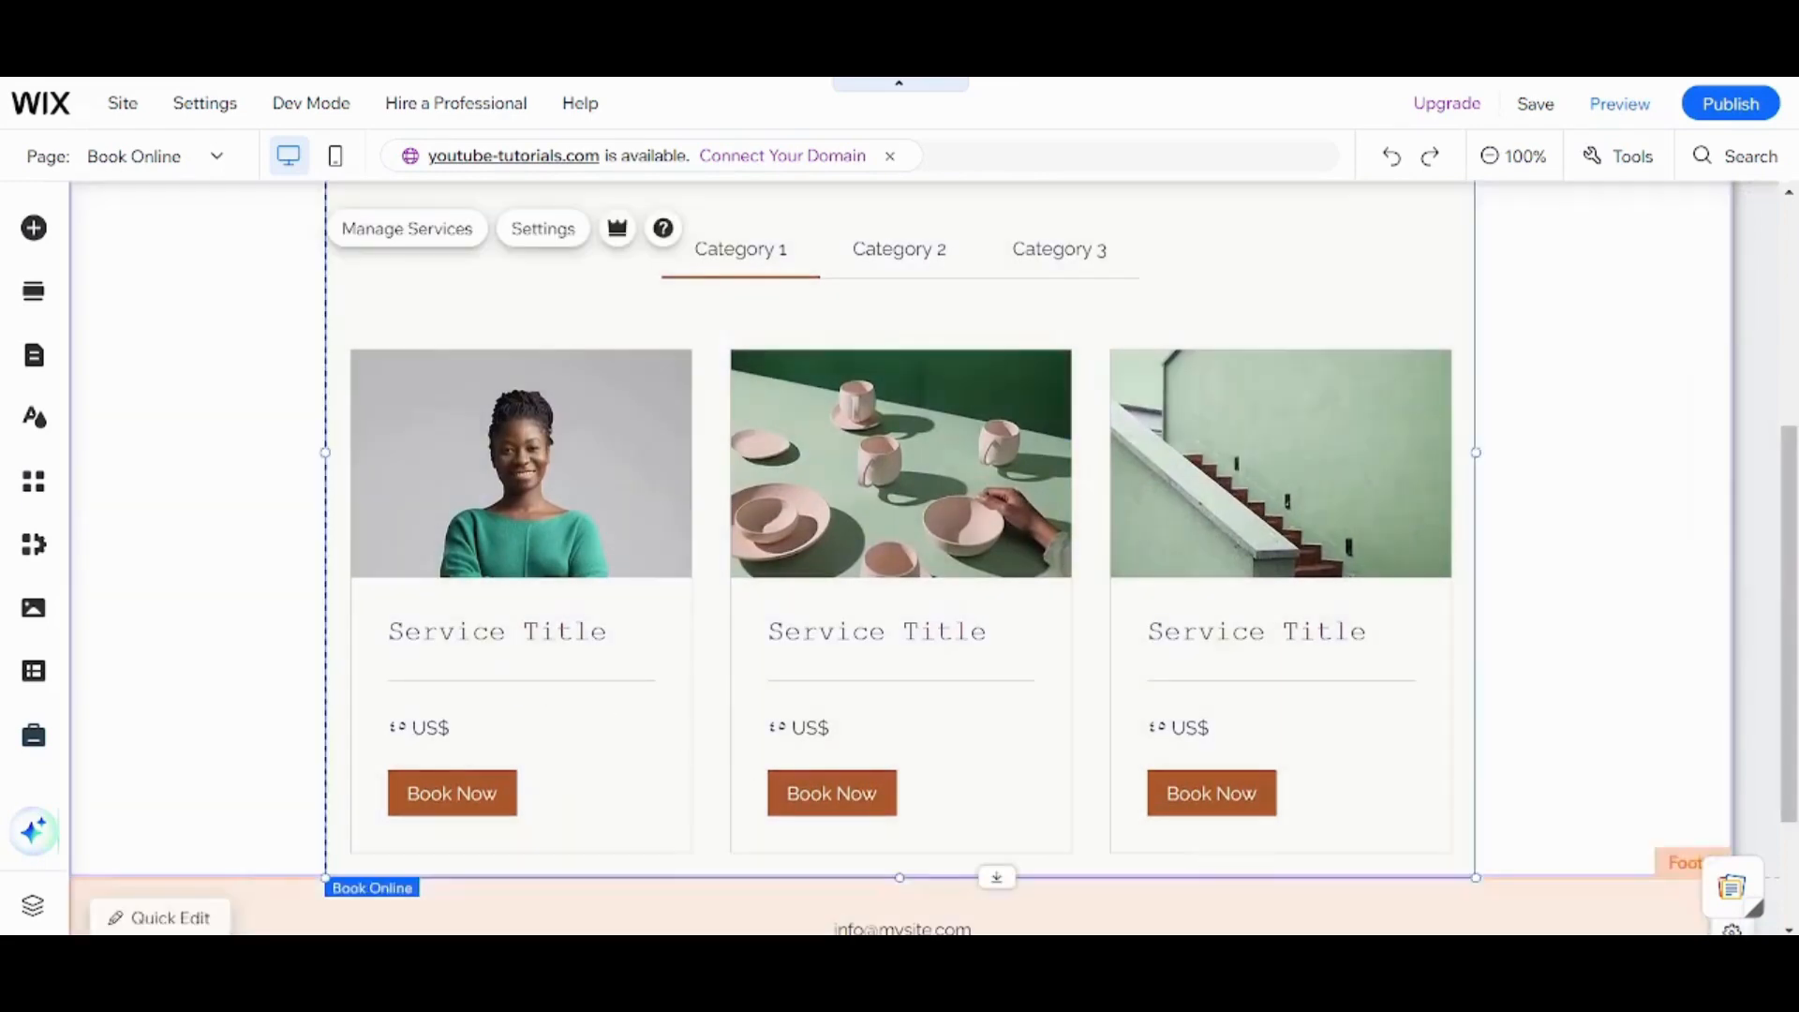
pyautogui.moveTo(1797, 548); pyautogui.dragTo(1796, 626)
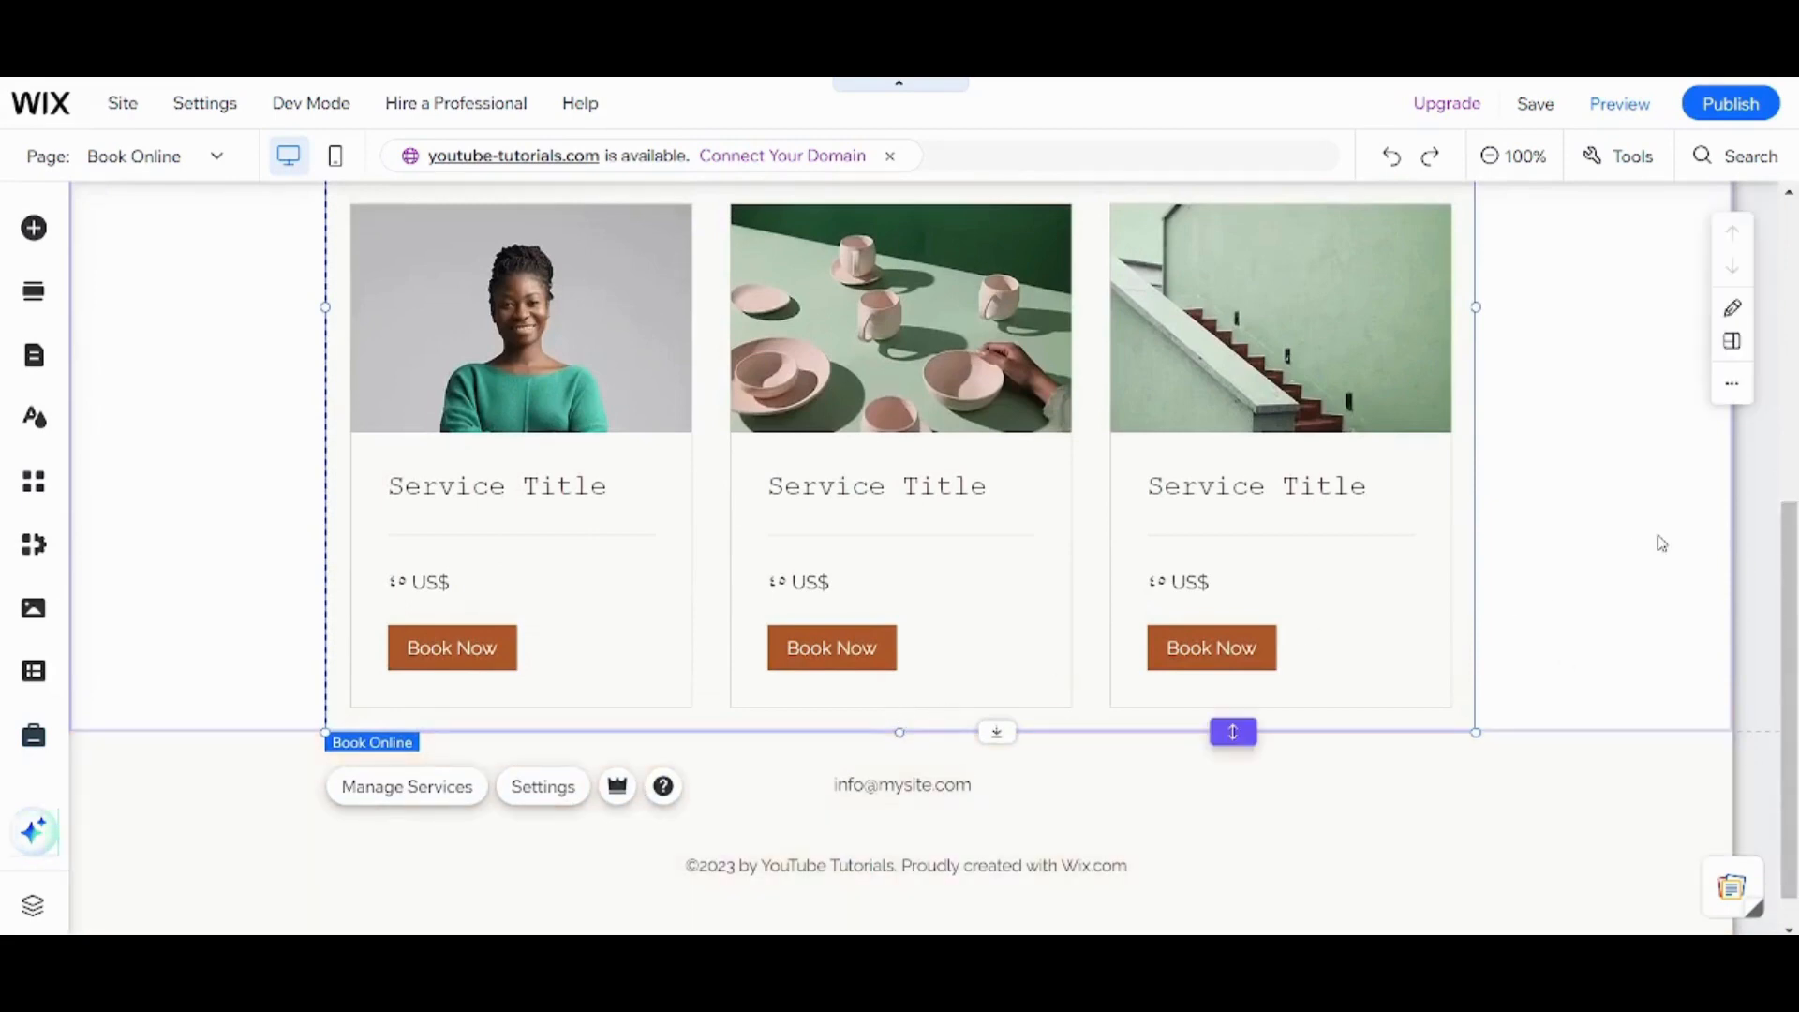
pyautogui.click(1745, 577)
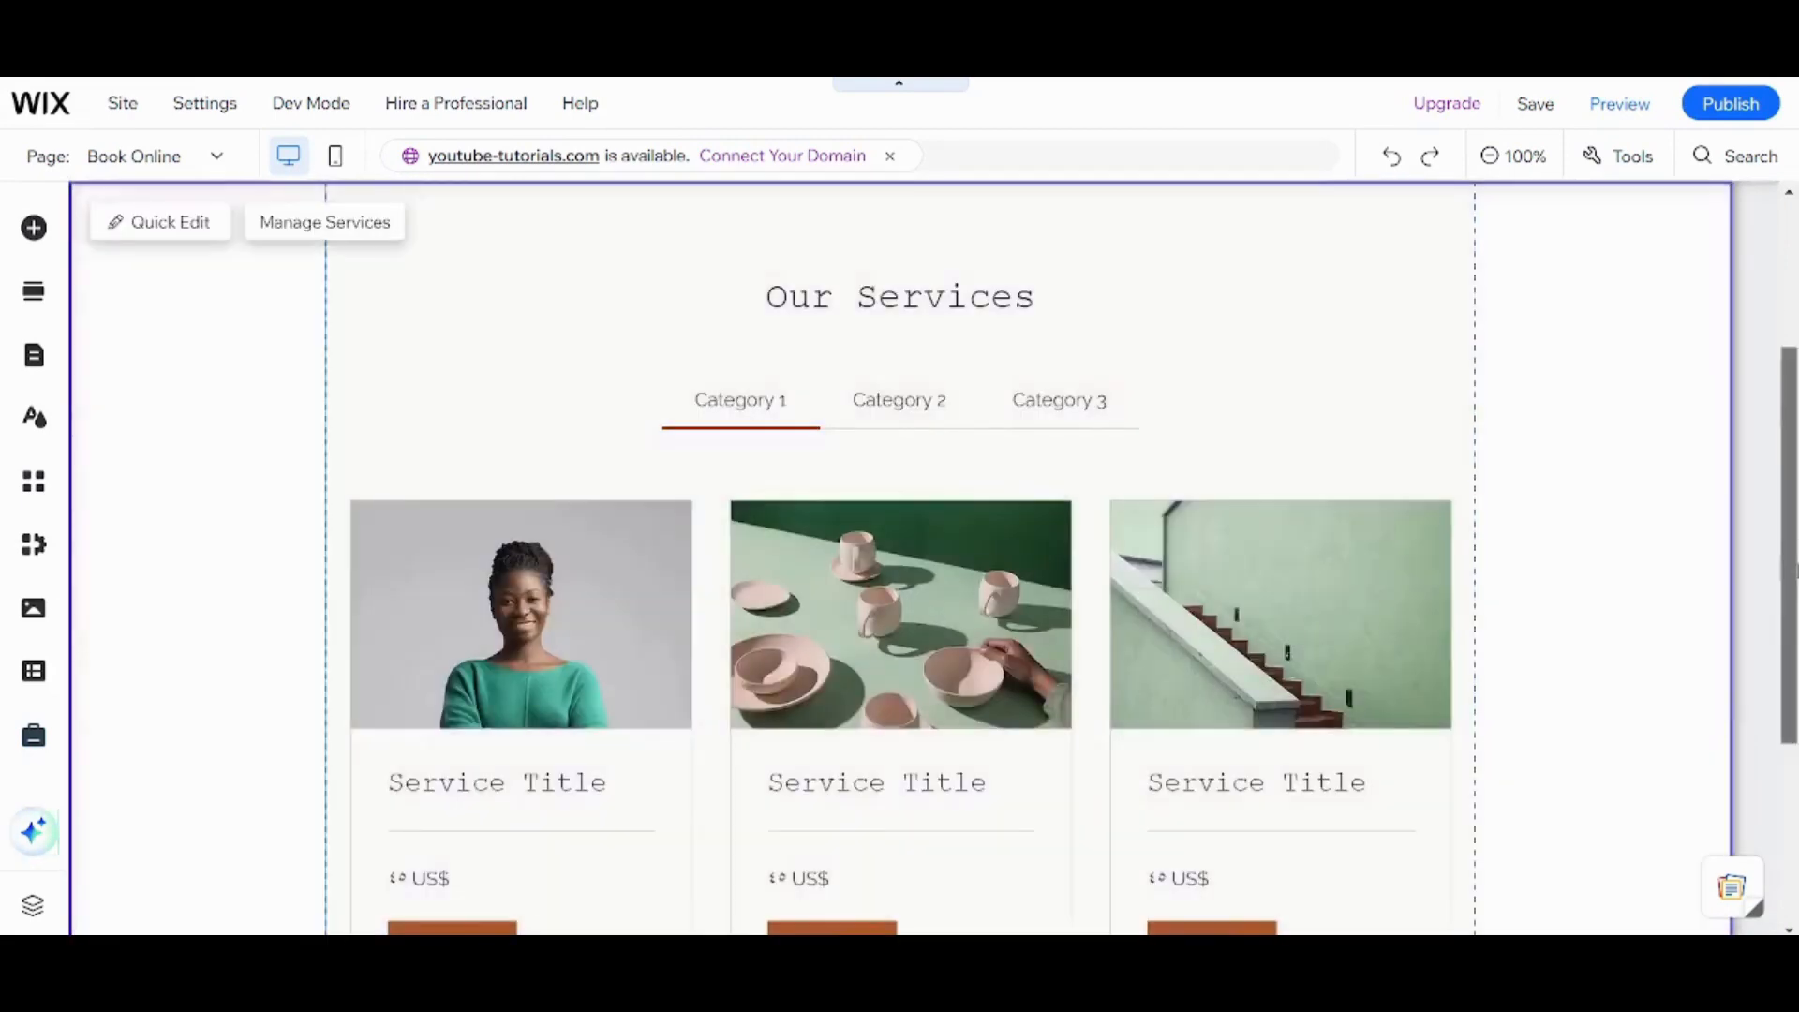
# Add the Book a Service section from the Bookings designs below Our Services on the Book Online page
pyautogui.moveTo(1796, 555); pyautogui.dragTo(1797, 653)
pyautogui.scroll(-1, 924, 715)
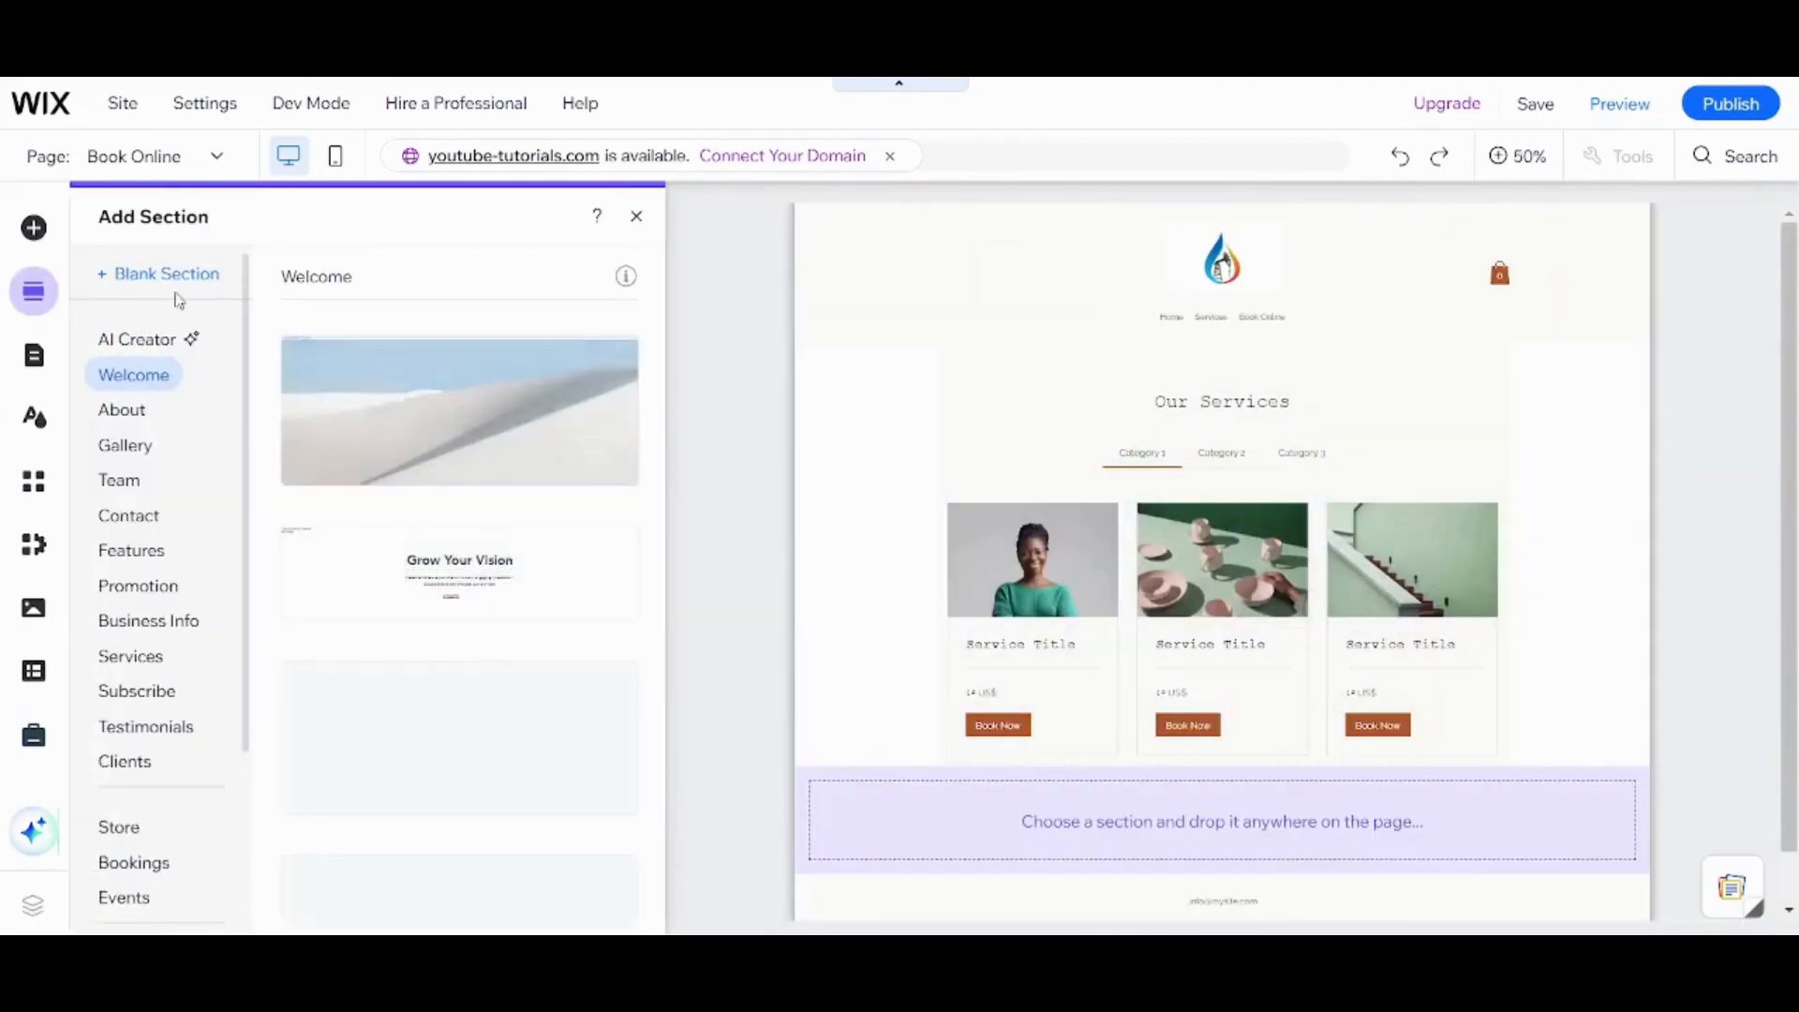
pyautogui.click(143, 871)
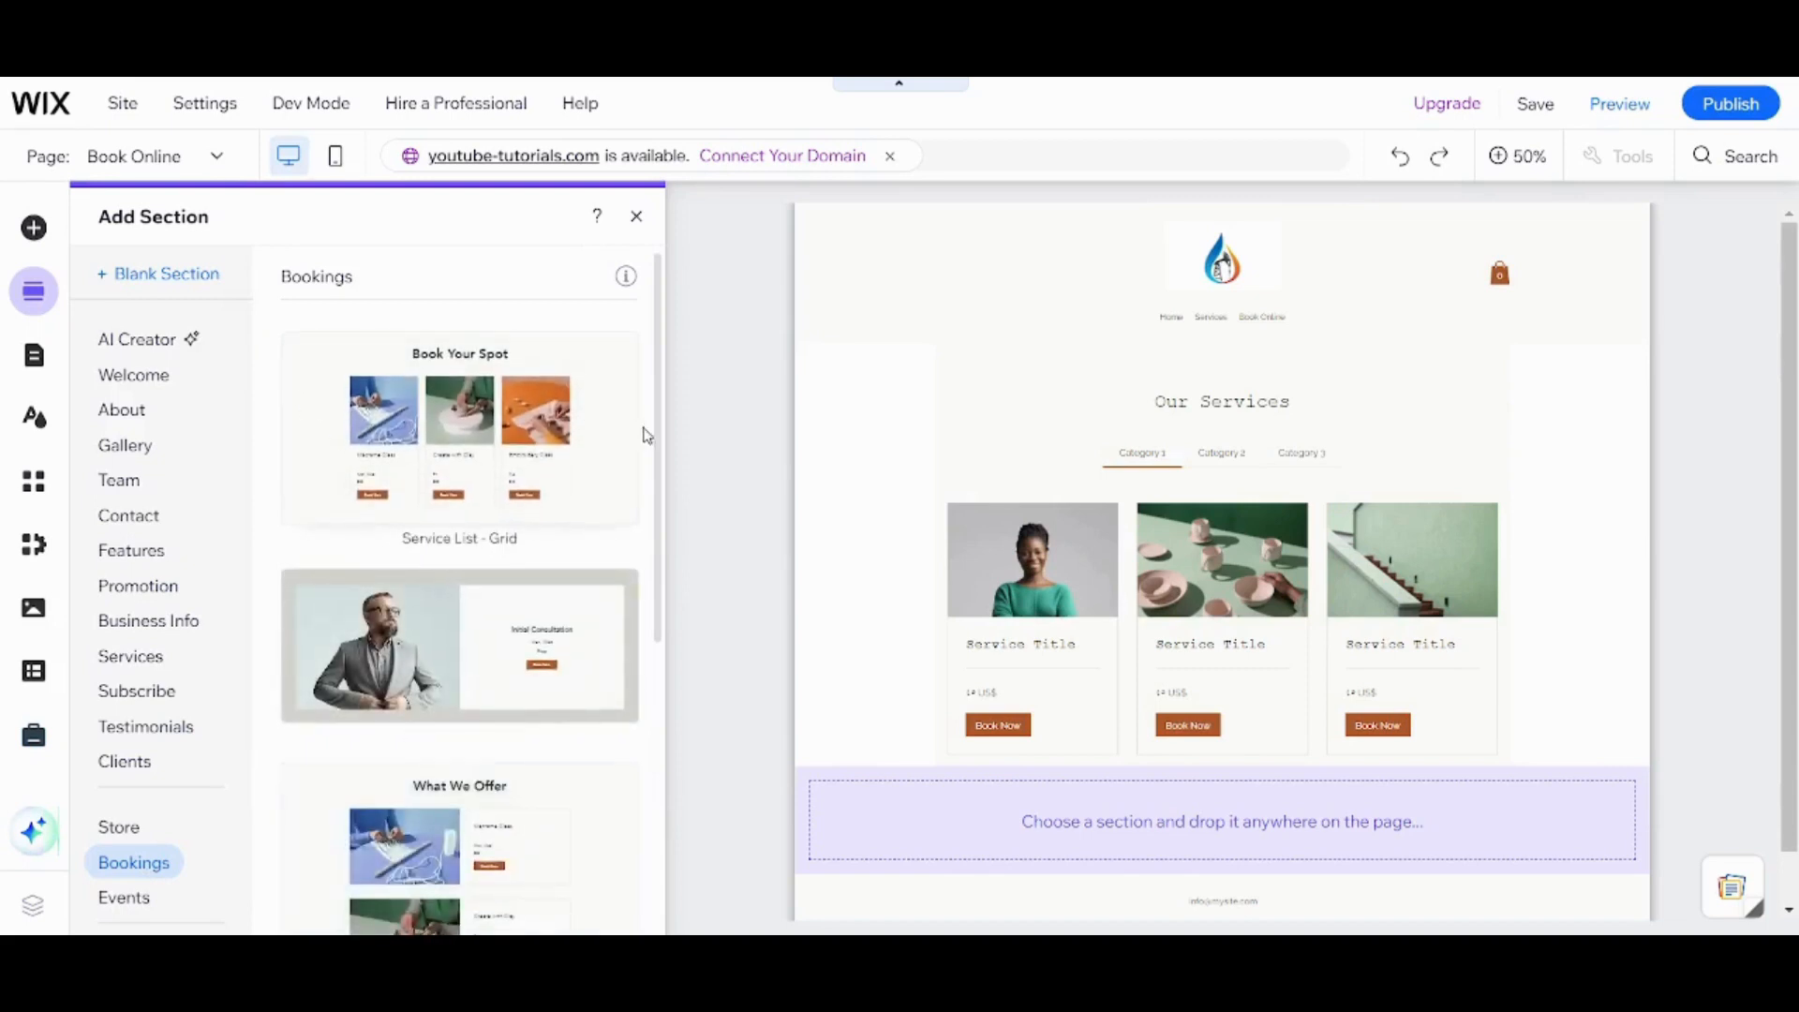
pyautogui.moveTo(663, 476); pyautogui.dragTo(695, 775)
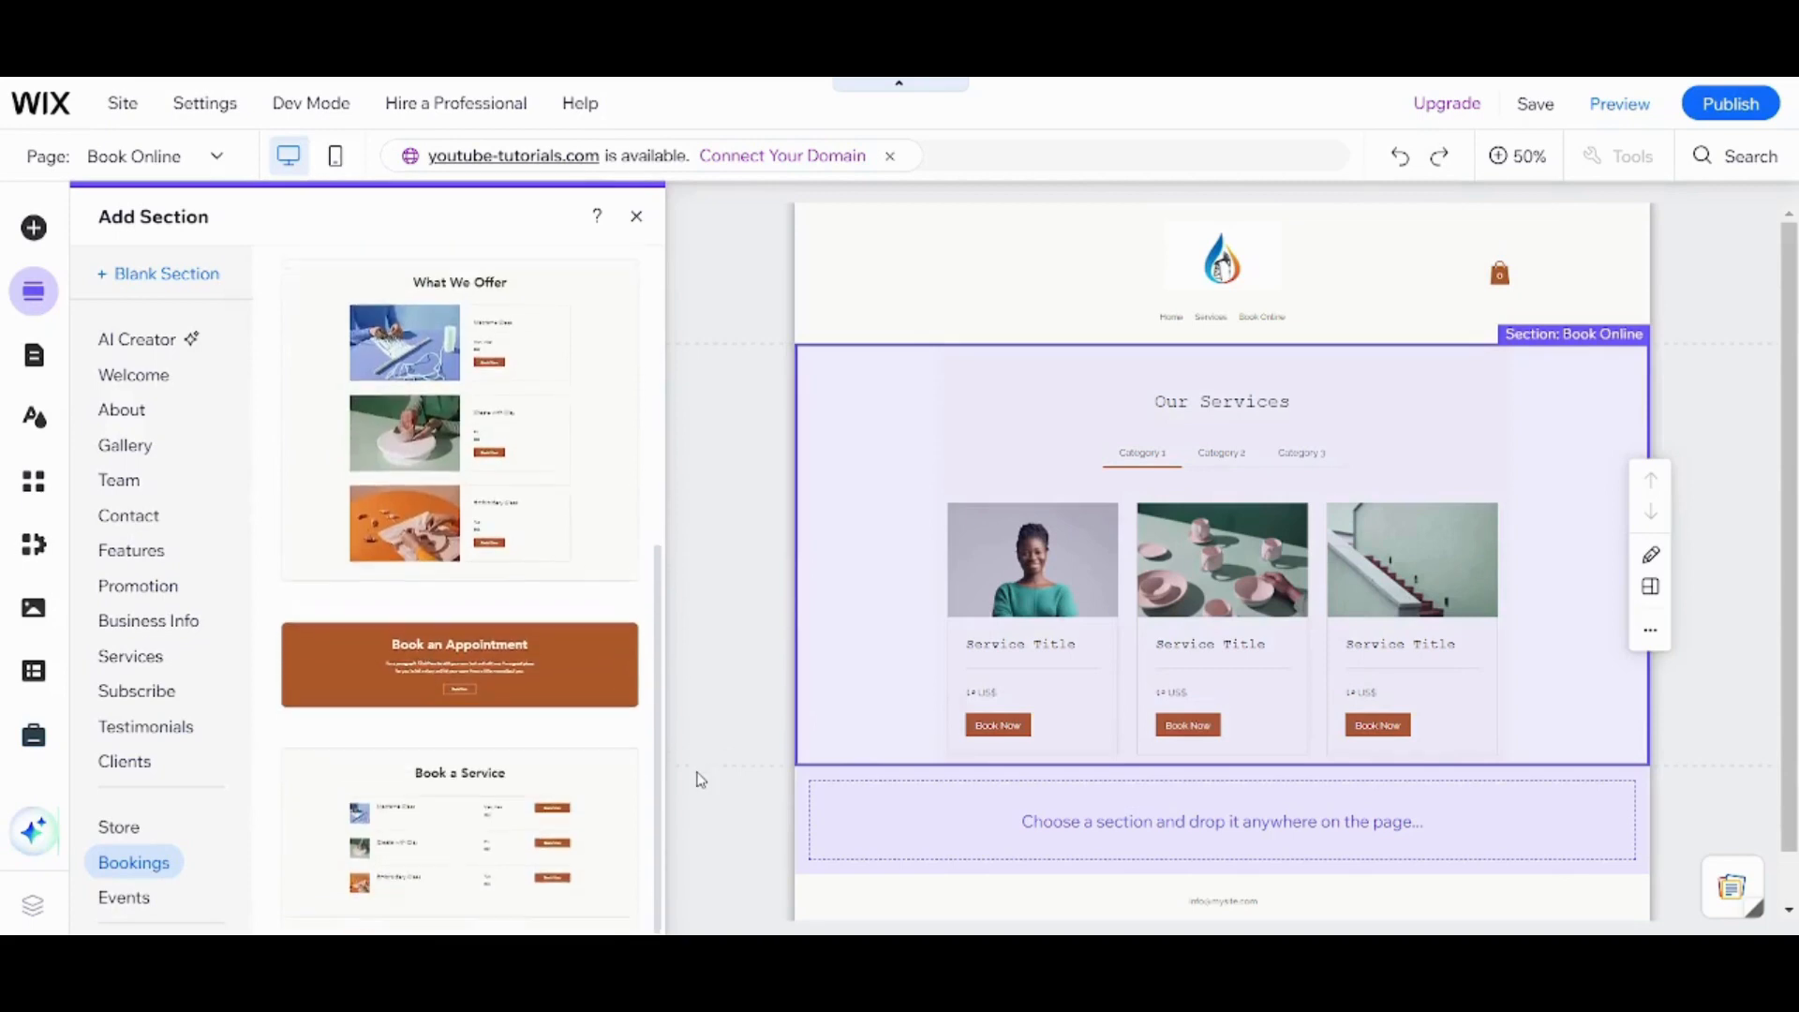
pyautogui.moveTo(536, 810); pyautogui.dragTo(1124, 747)
pyautogui.moveTo(1555, 692)
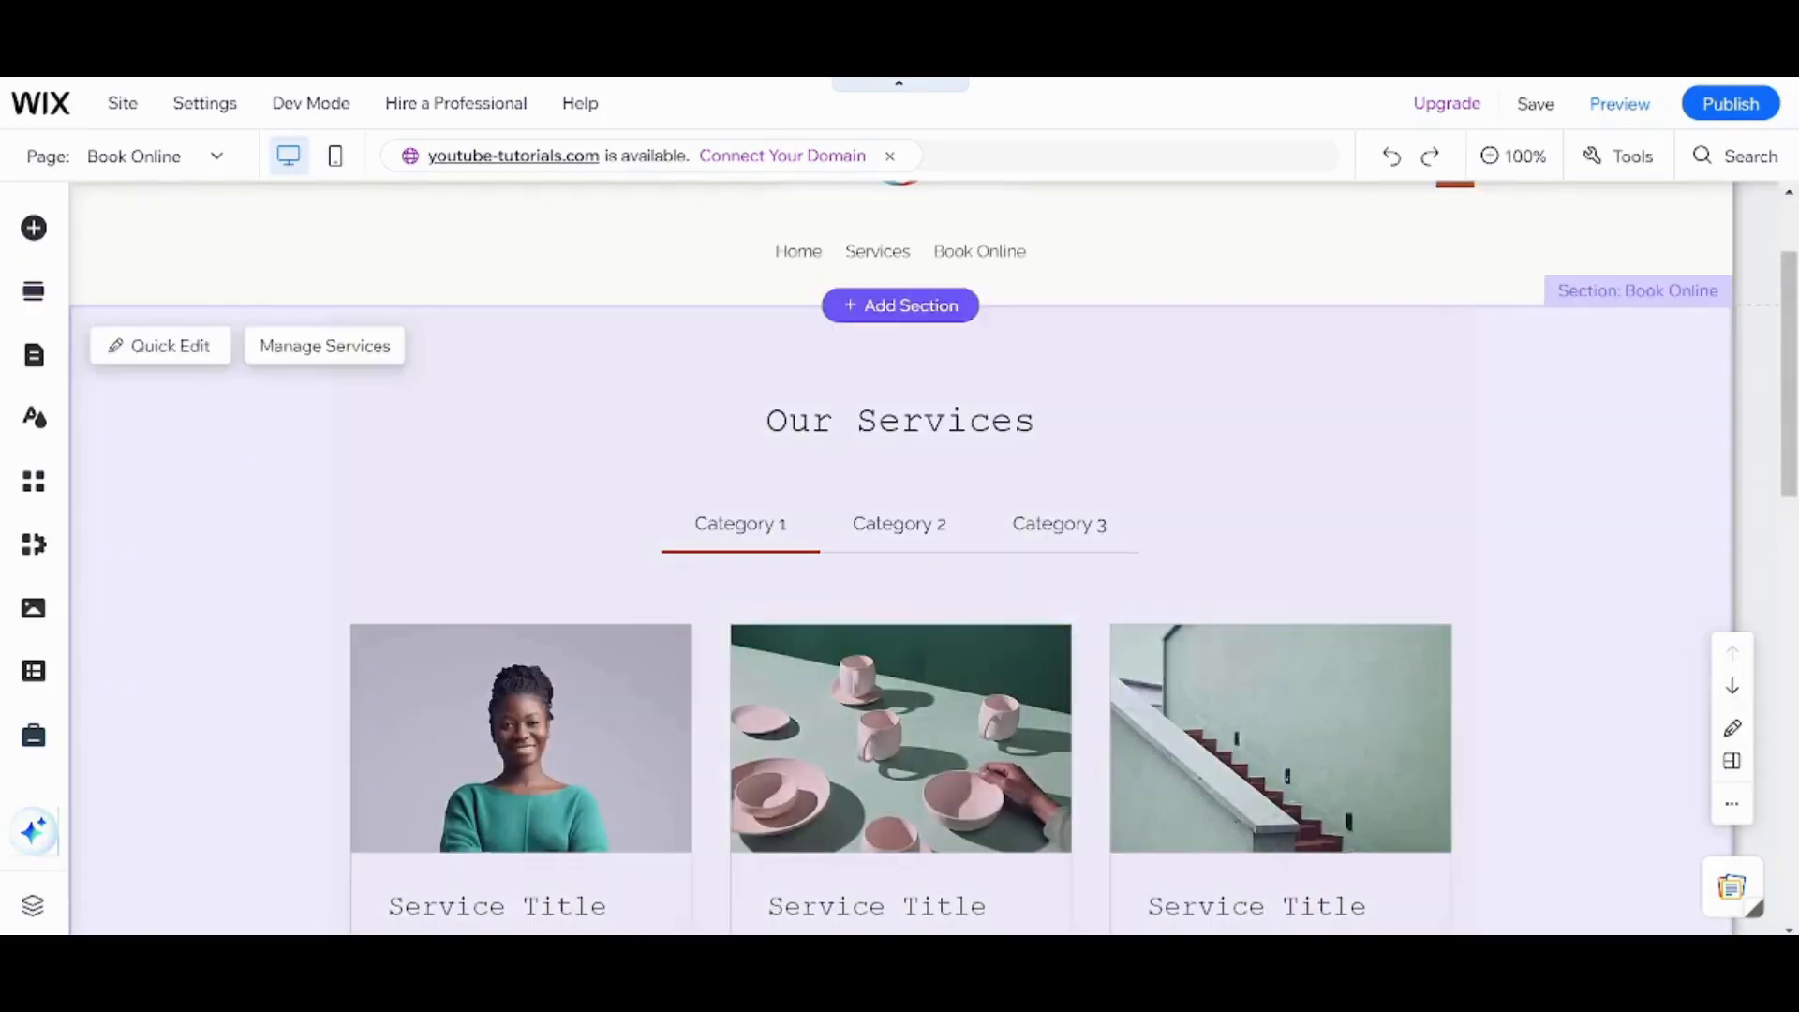
# Open service management for the service list widget in the Book a Service section
pyautogui.click(1765, 534)
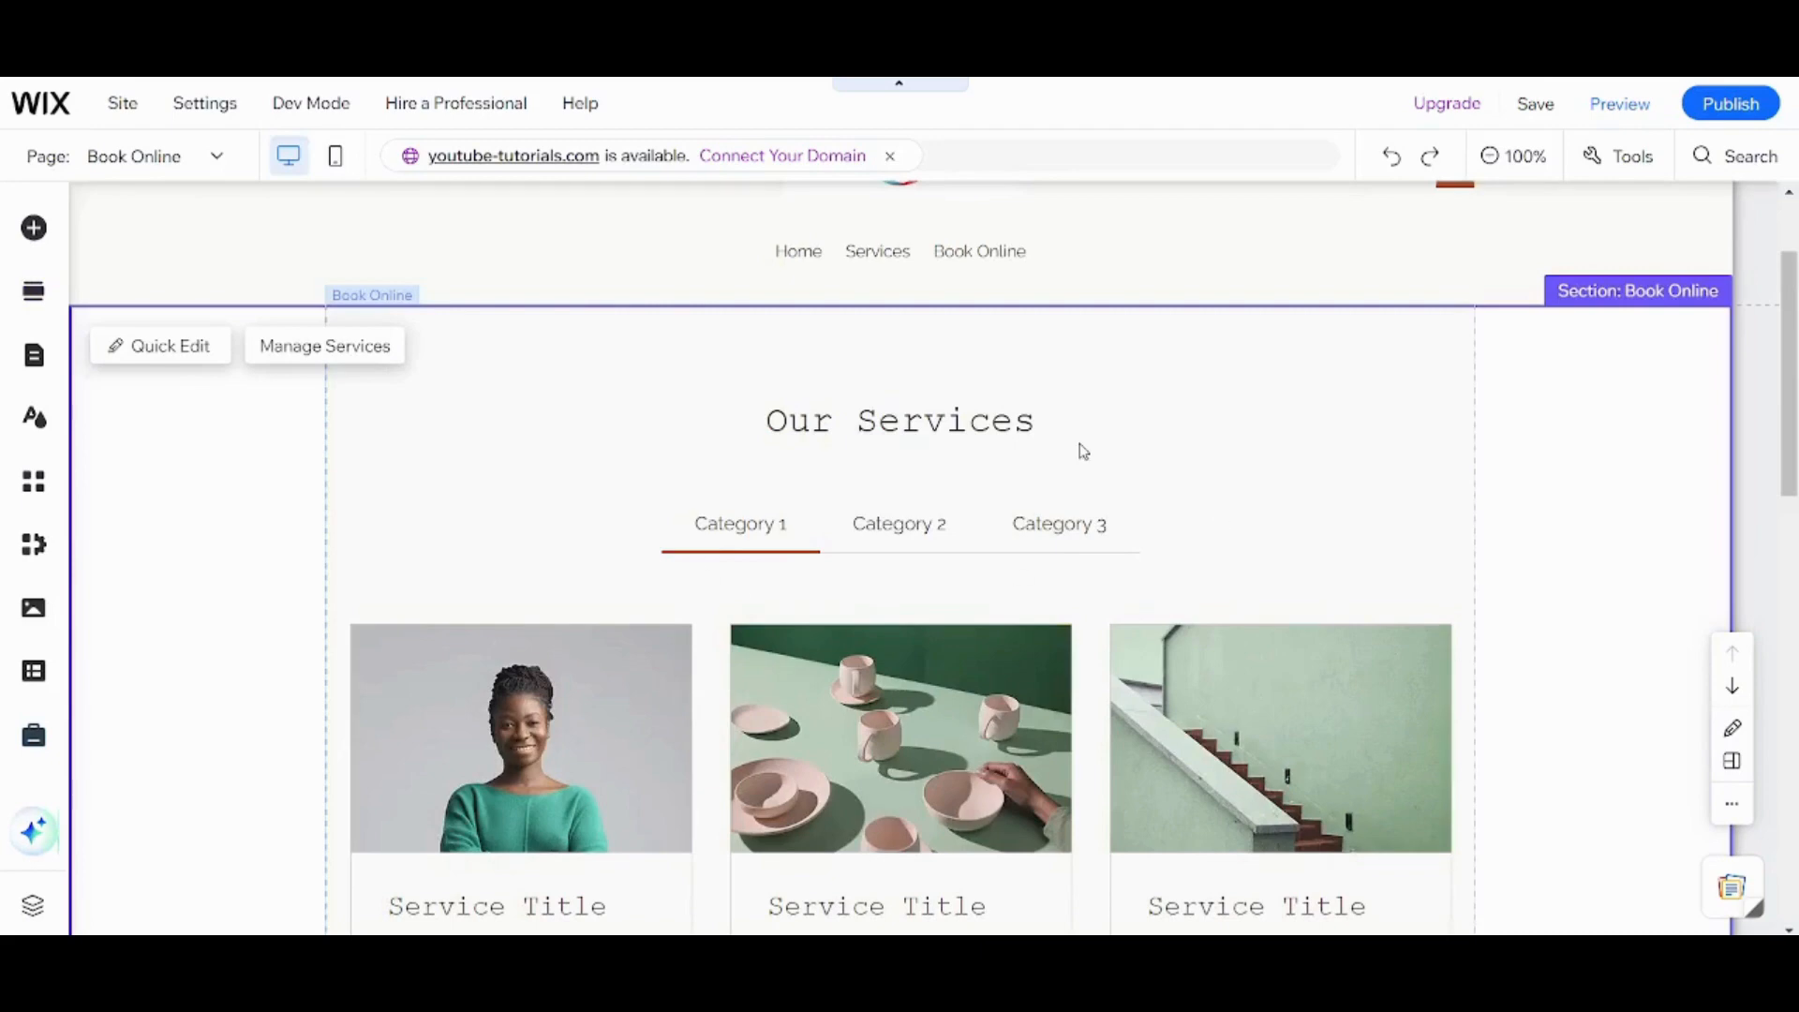
pyautogui.scroll(-10, 899, 557)
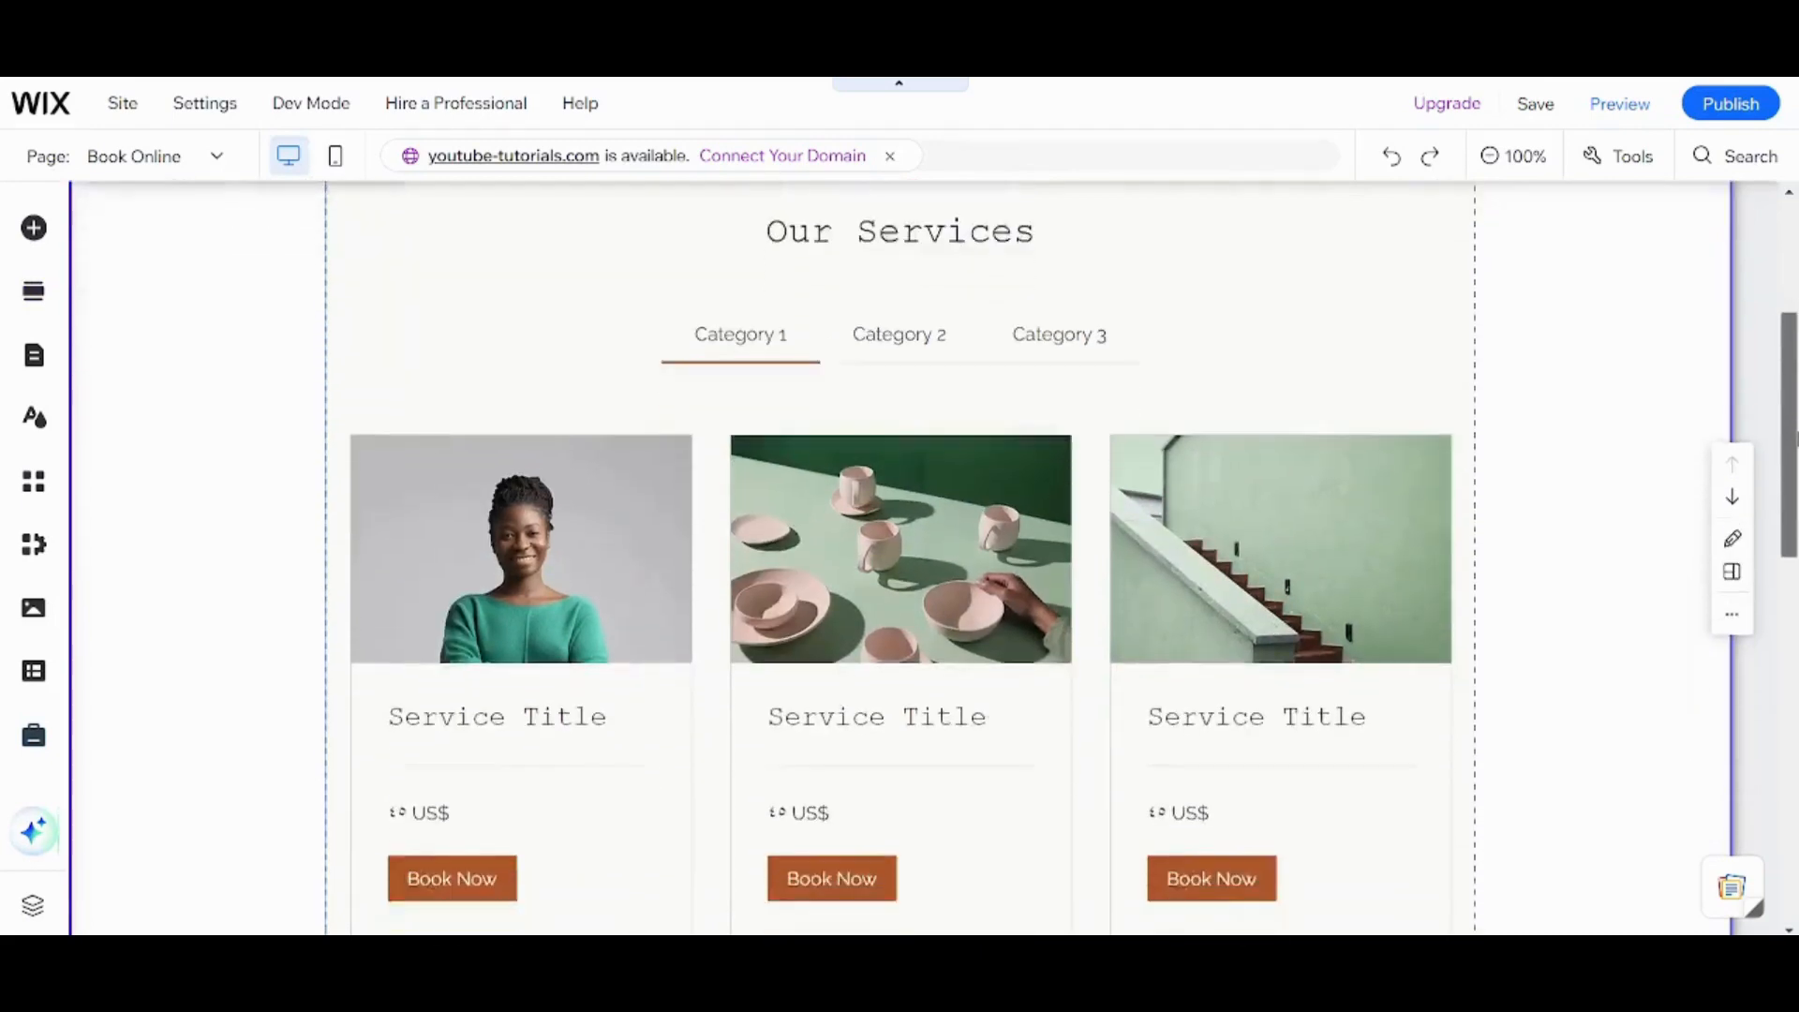
pyautogui.scroll(-2, 900, 557)
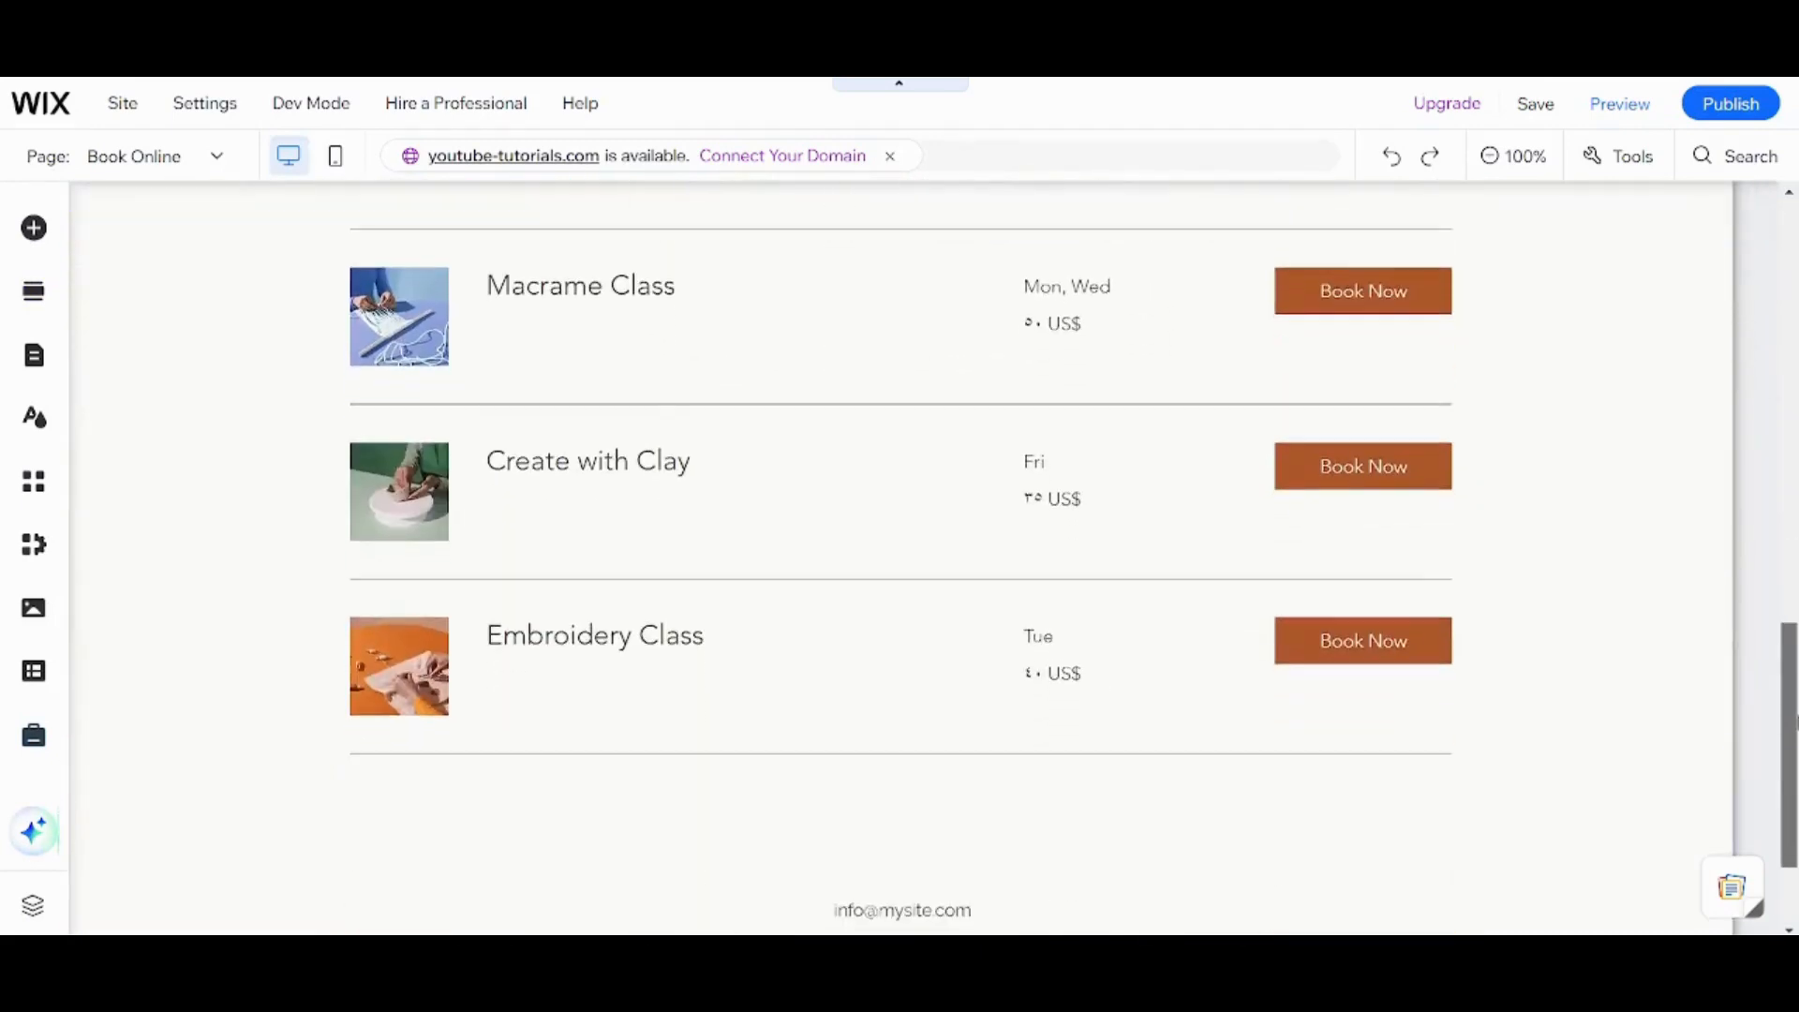
pyautogui.scroll(12, 1768, 570)
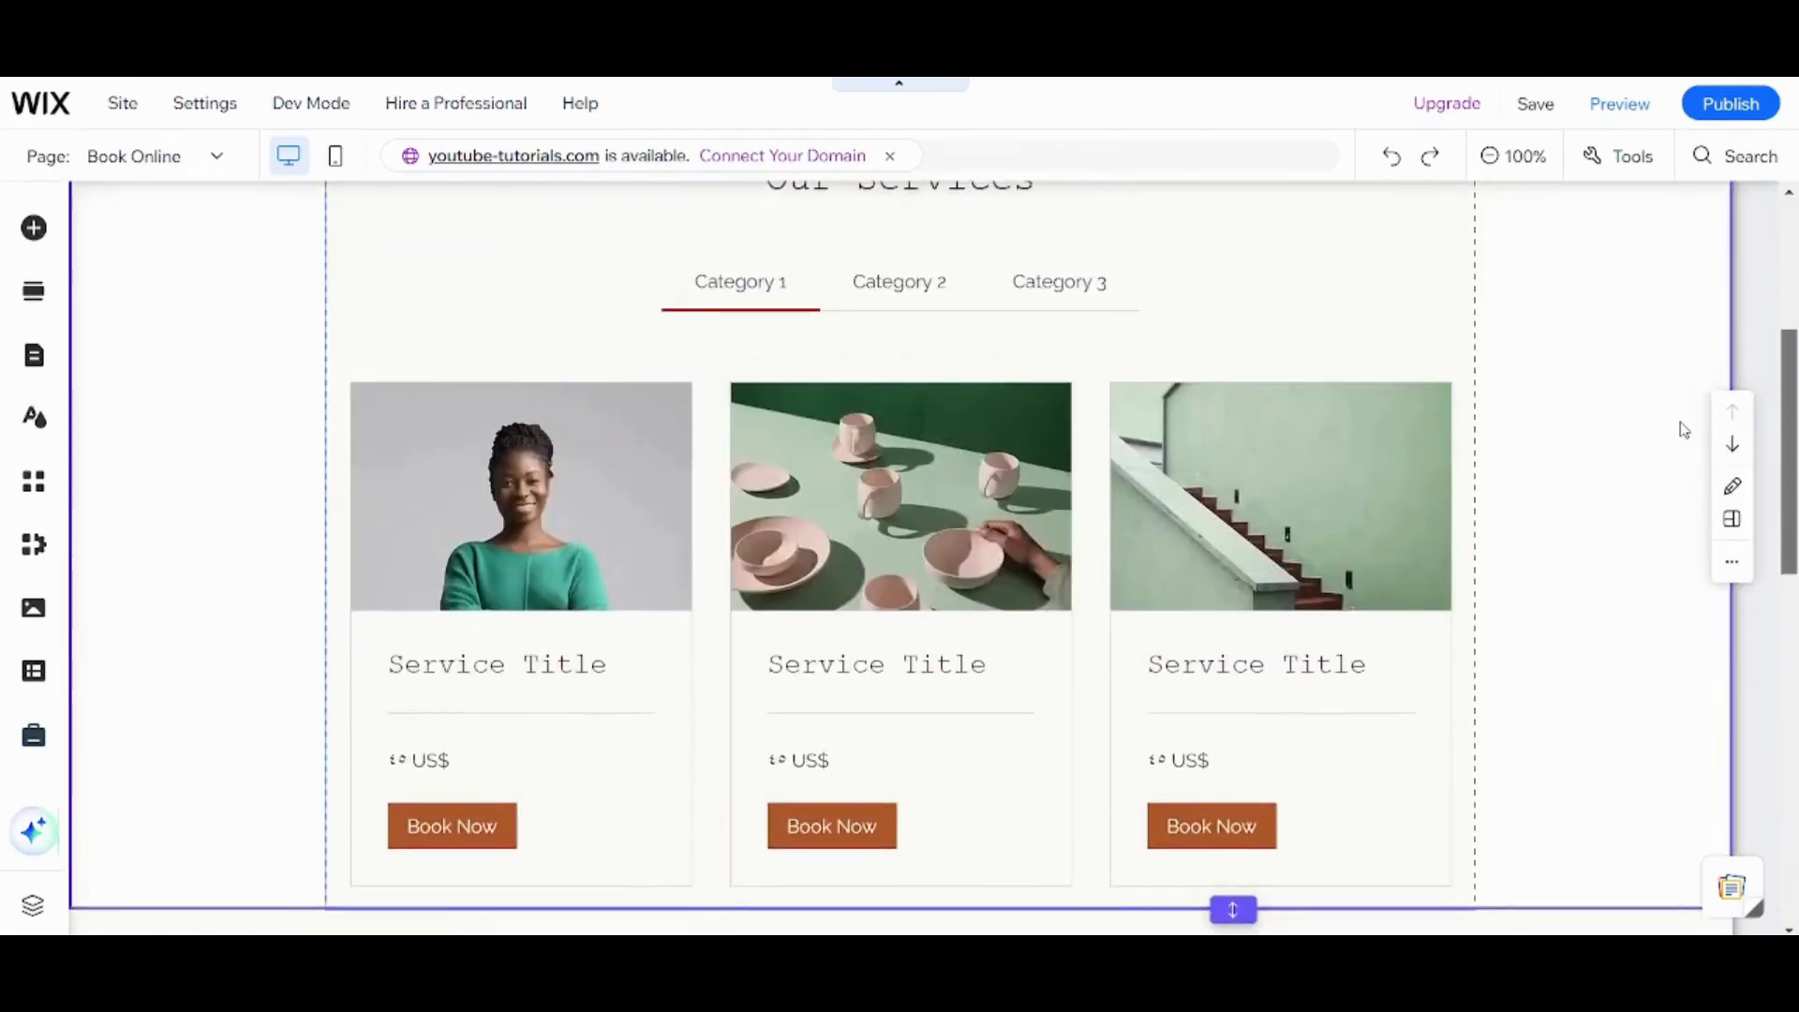
pyautogui.scroll(1, 1673, 409)
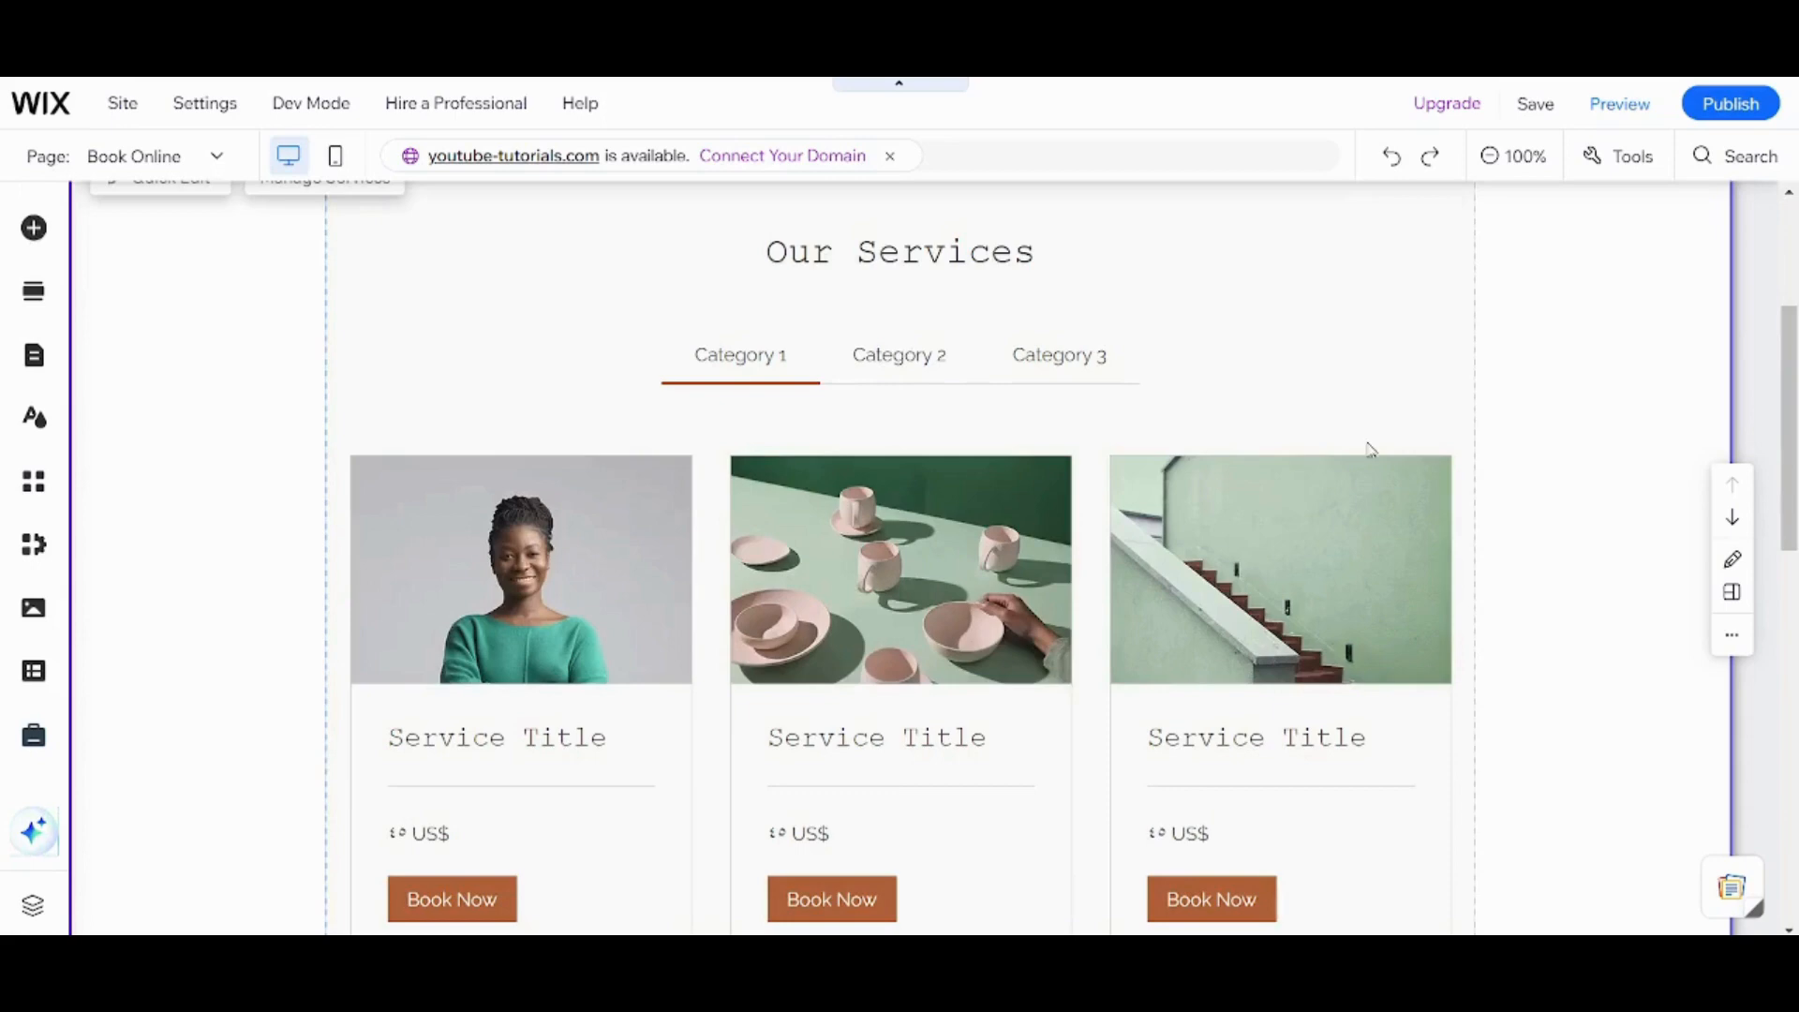
pyautogui.moveTo(1790, 428); pyautogui.dragTo(1785, 690)
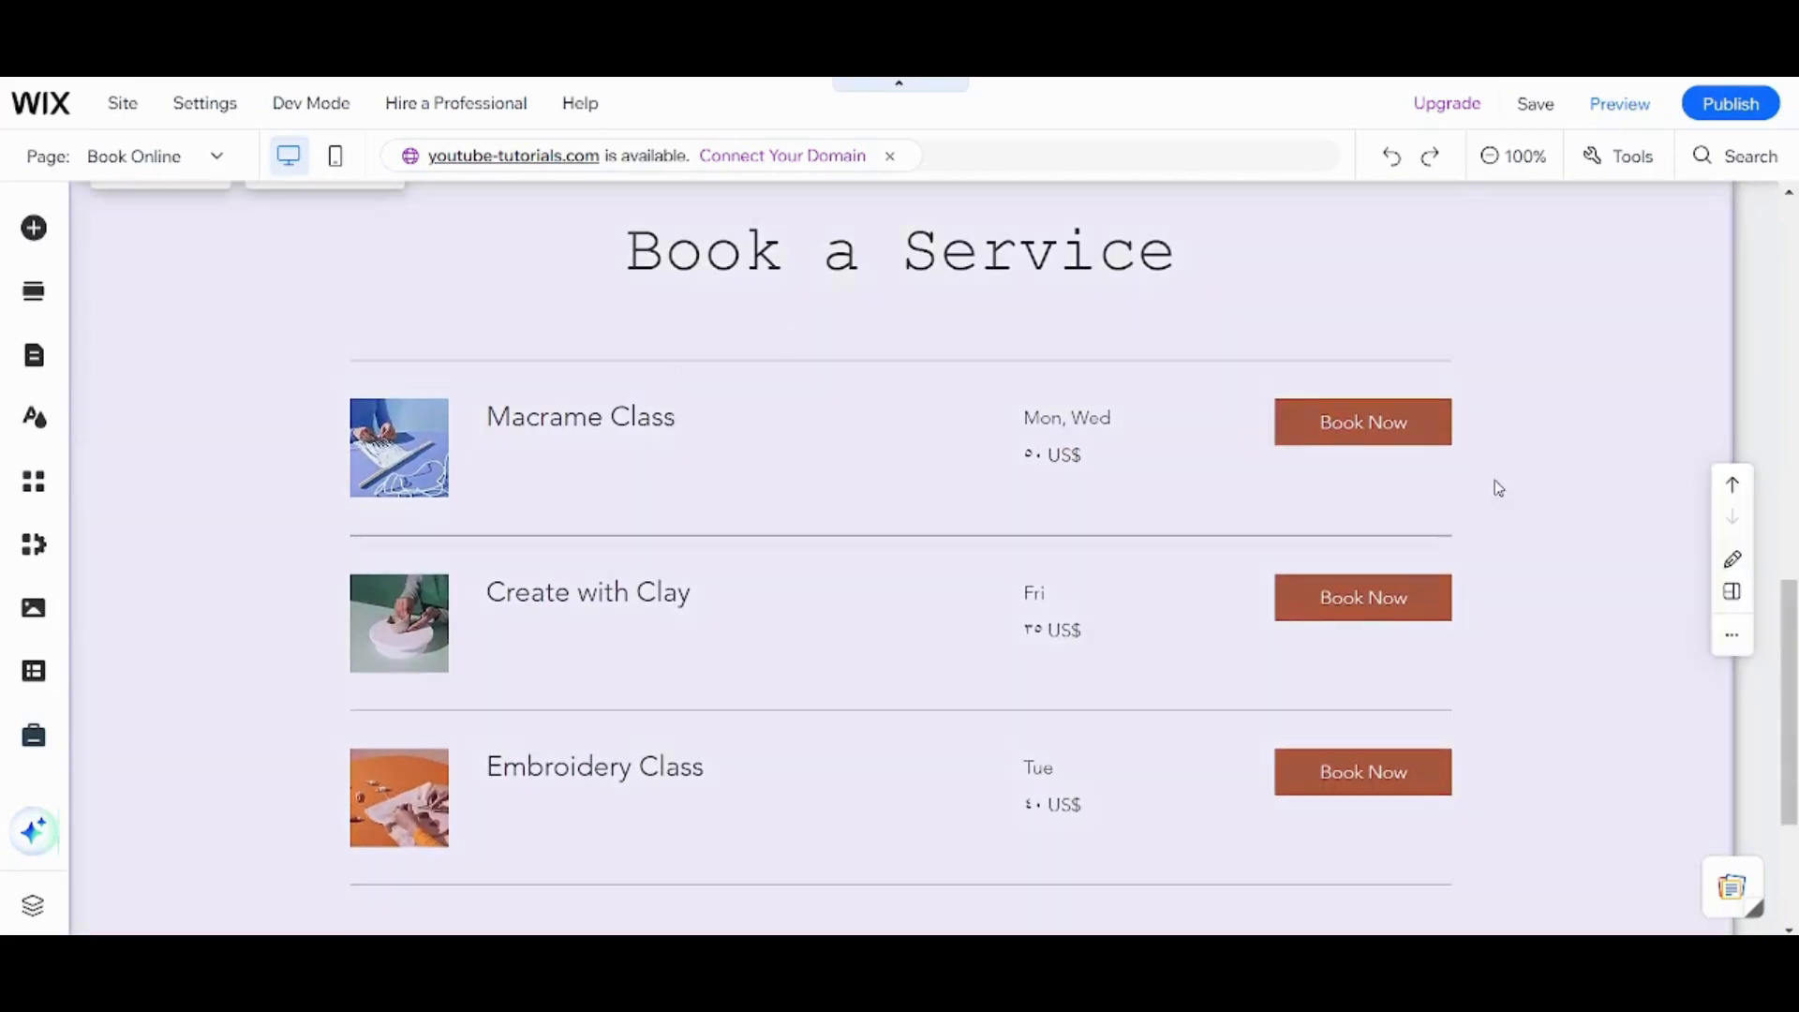
pyautogui.click(1556, 511)
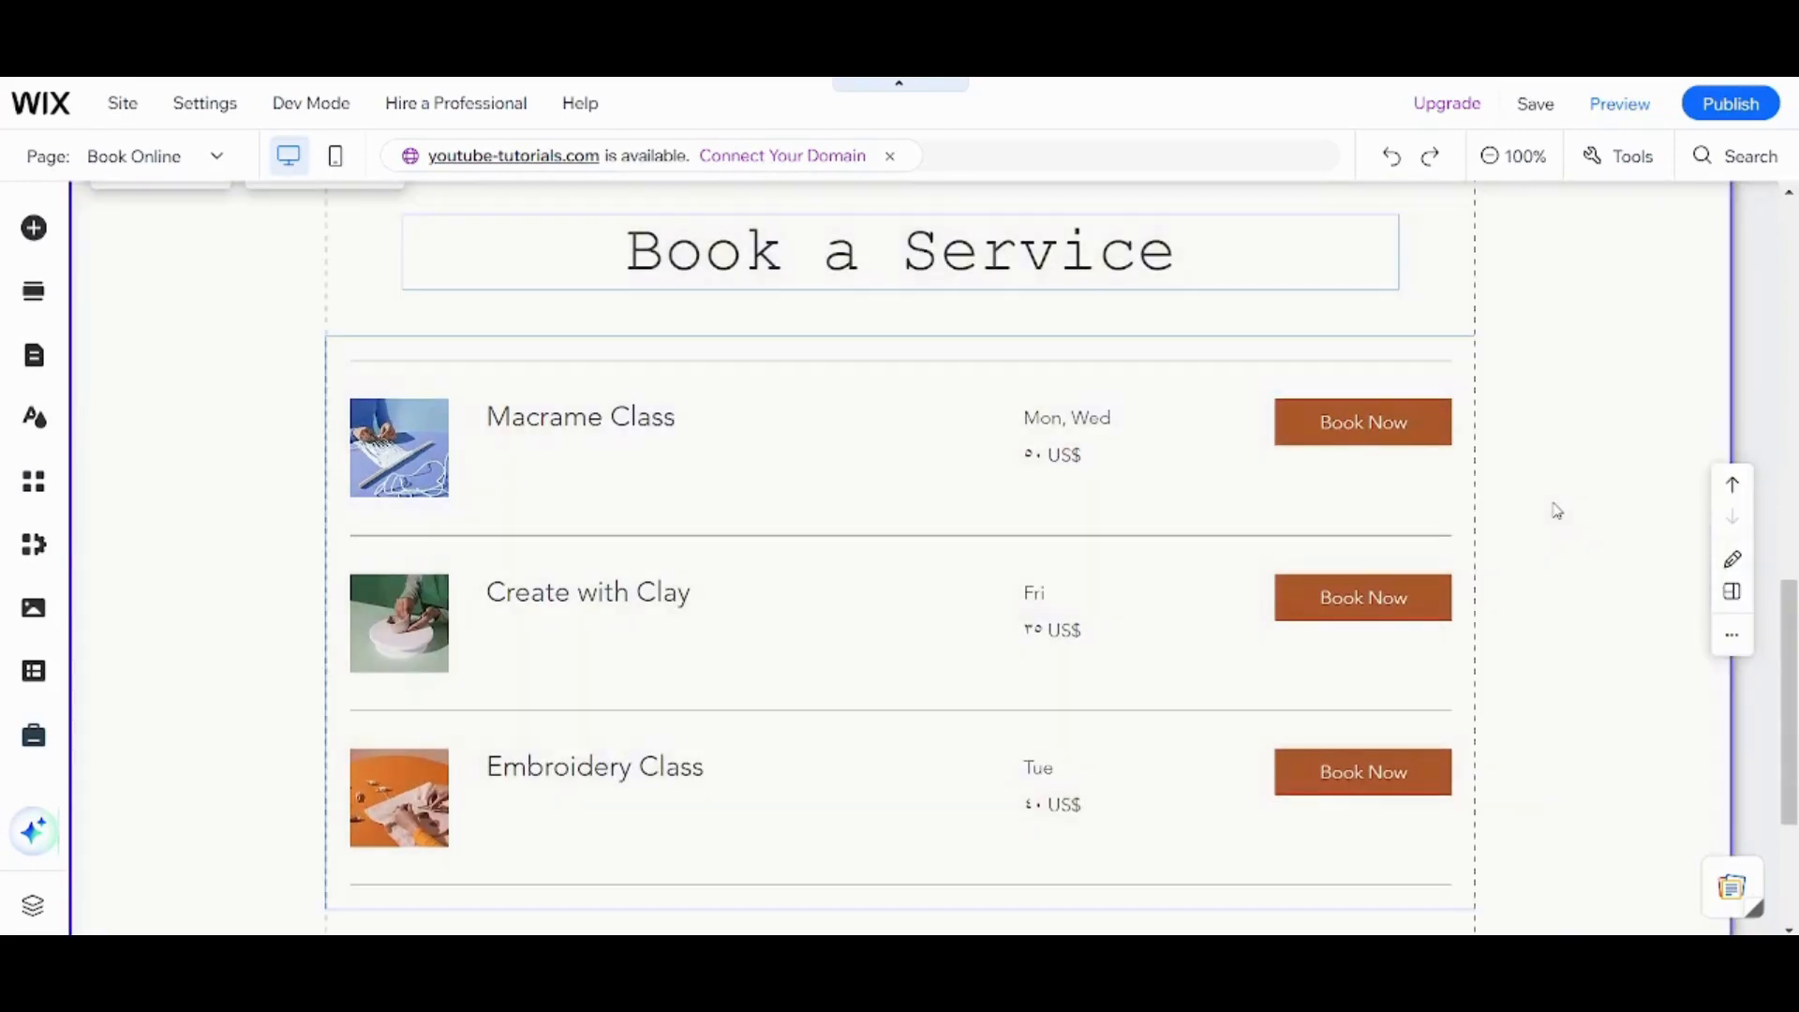
pyautogui.click(1304, 497)
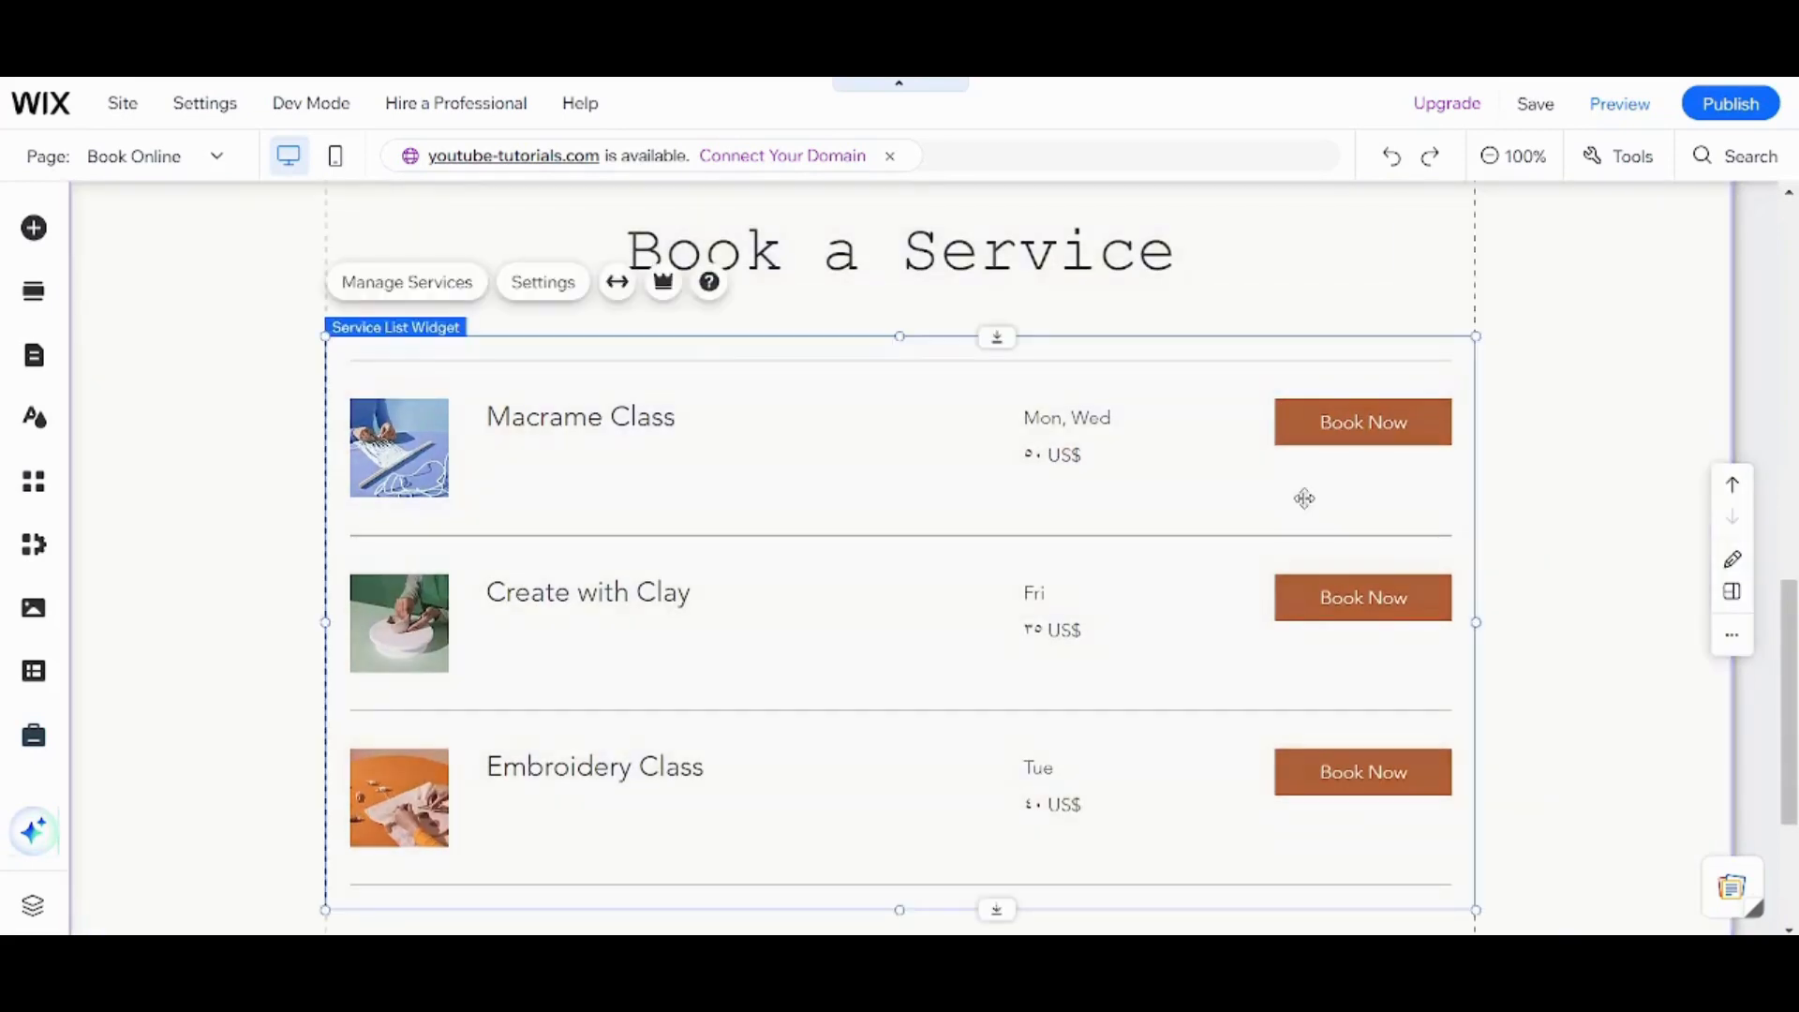
pyautogui.click(429, 285)
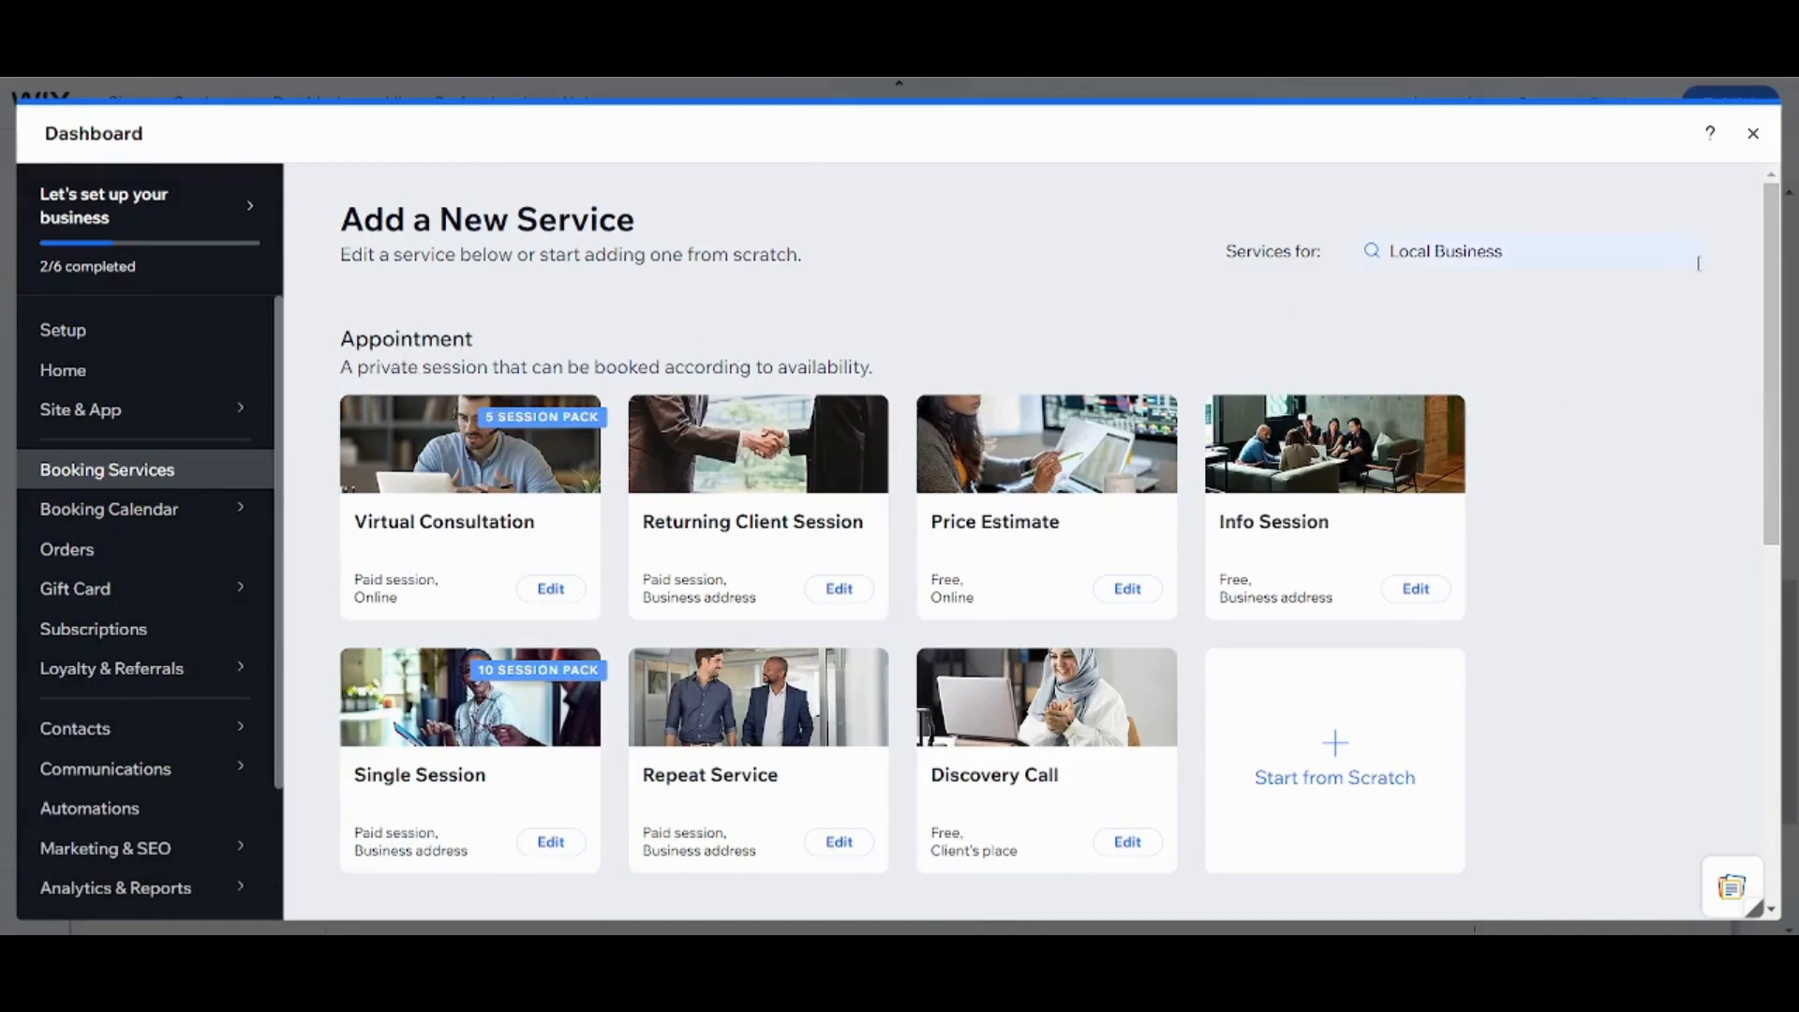
# Look through the appointment, class and course templates and start a new class service from scratch
pyautogui.scroll(-3, 740, 354)
pyautogui.scroll(-5, 1066, 551)
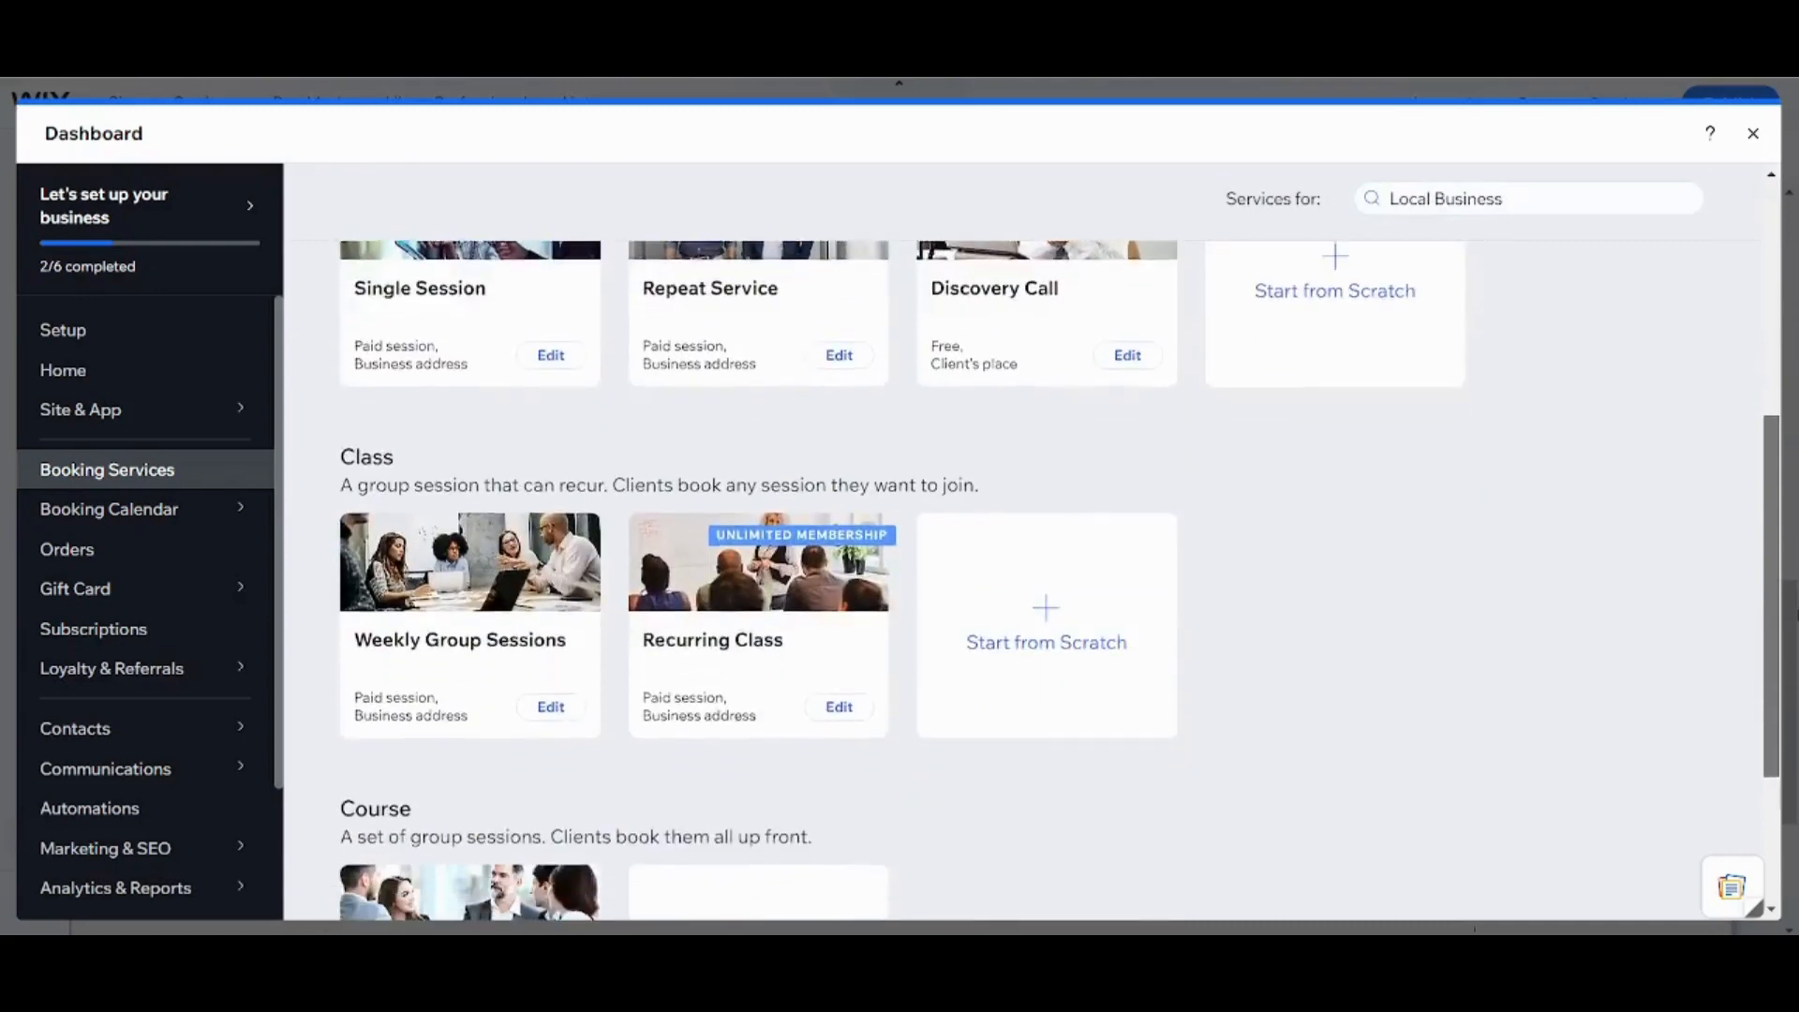
pyautogui.scroll(8, 1678, 418)
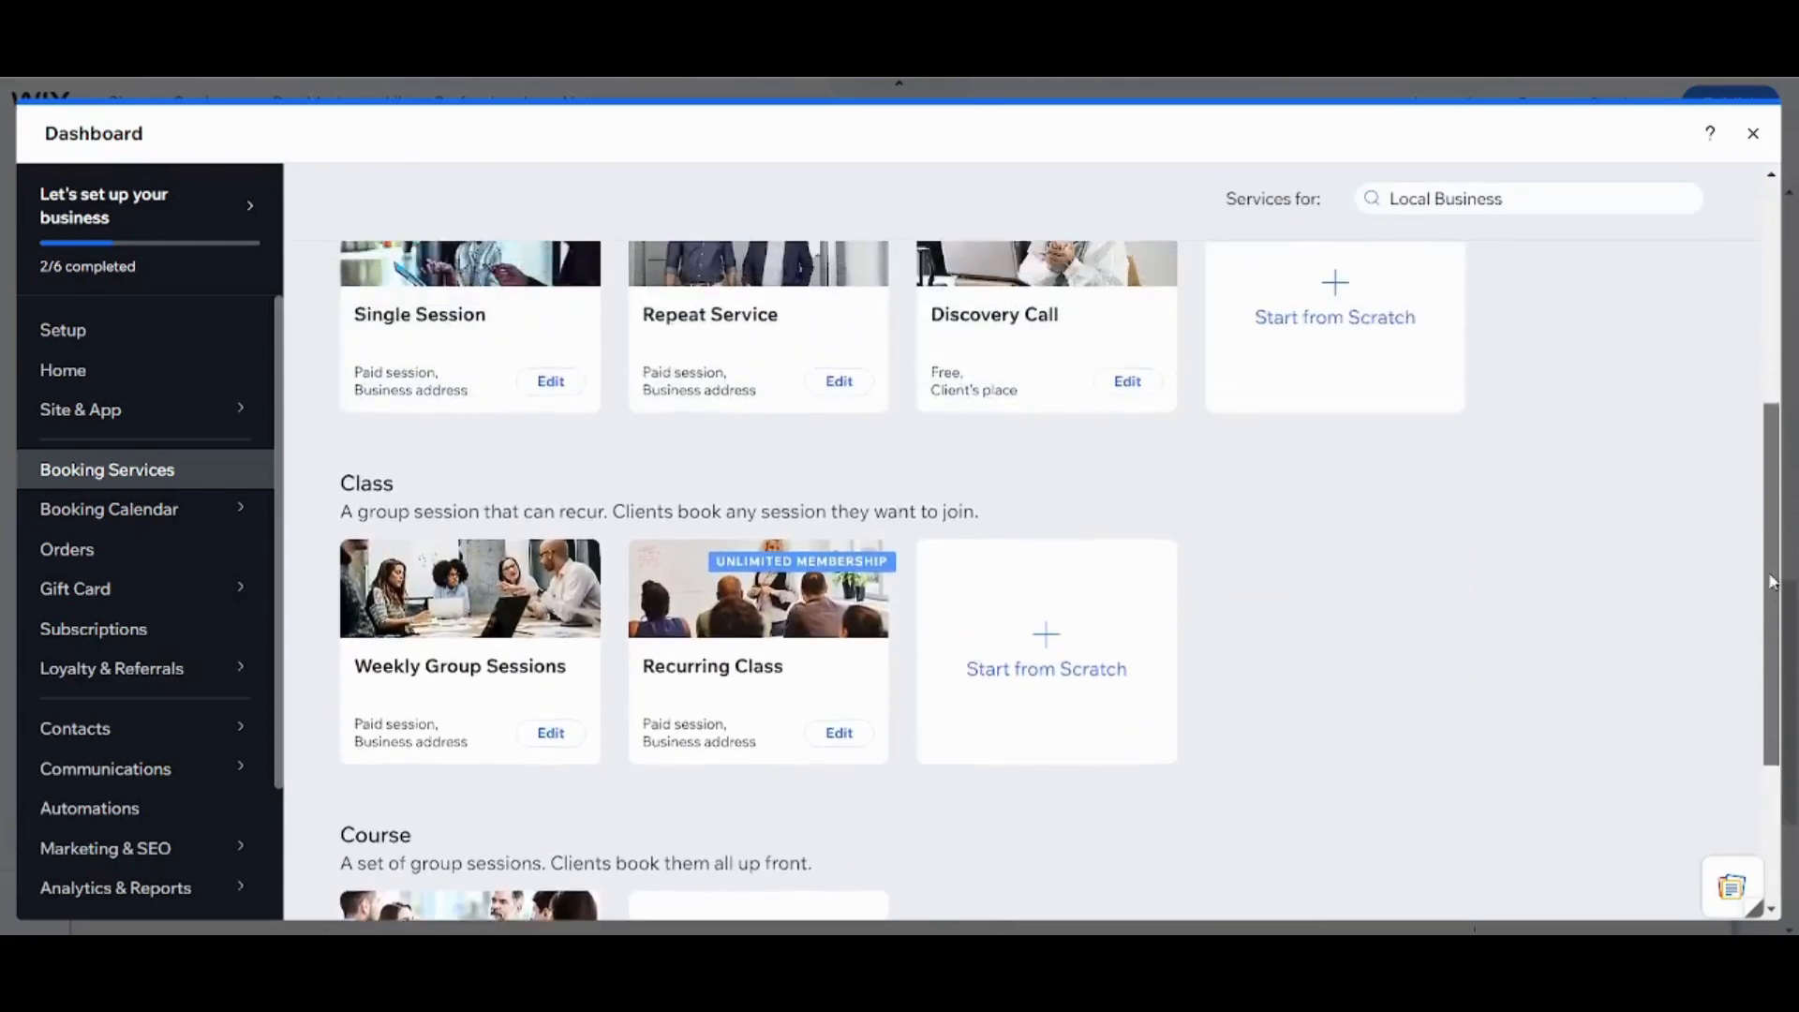
pyautogui.scroll(-1, 1671, 393)
pyautogui.scroll(-7, 1708, 517)
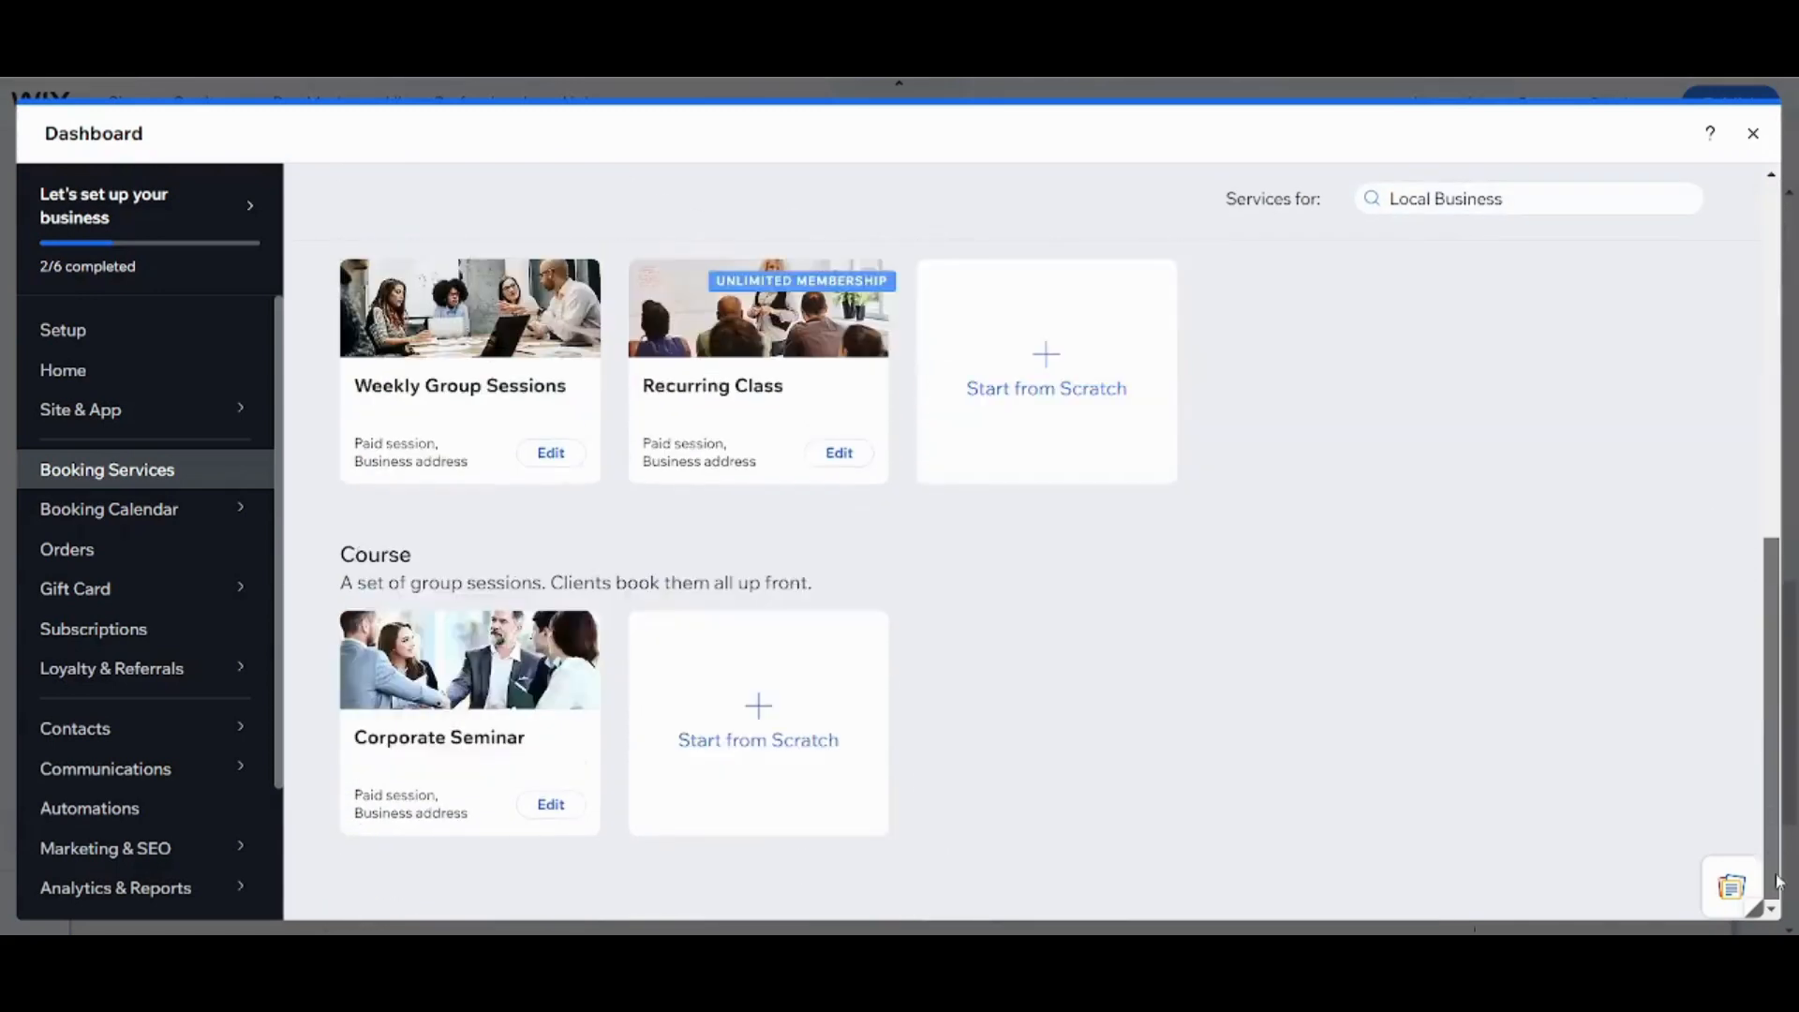
pyautogui.scroll(8, 1606, 409)
pyautogui.scroll(-8, 1699, 733)
pyautogui.scroll(2, 1692, 713)
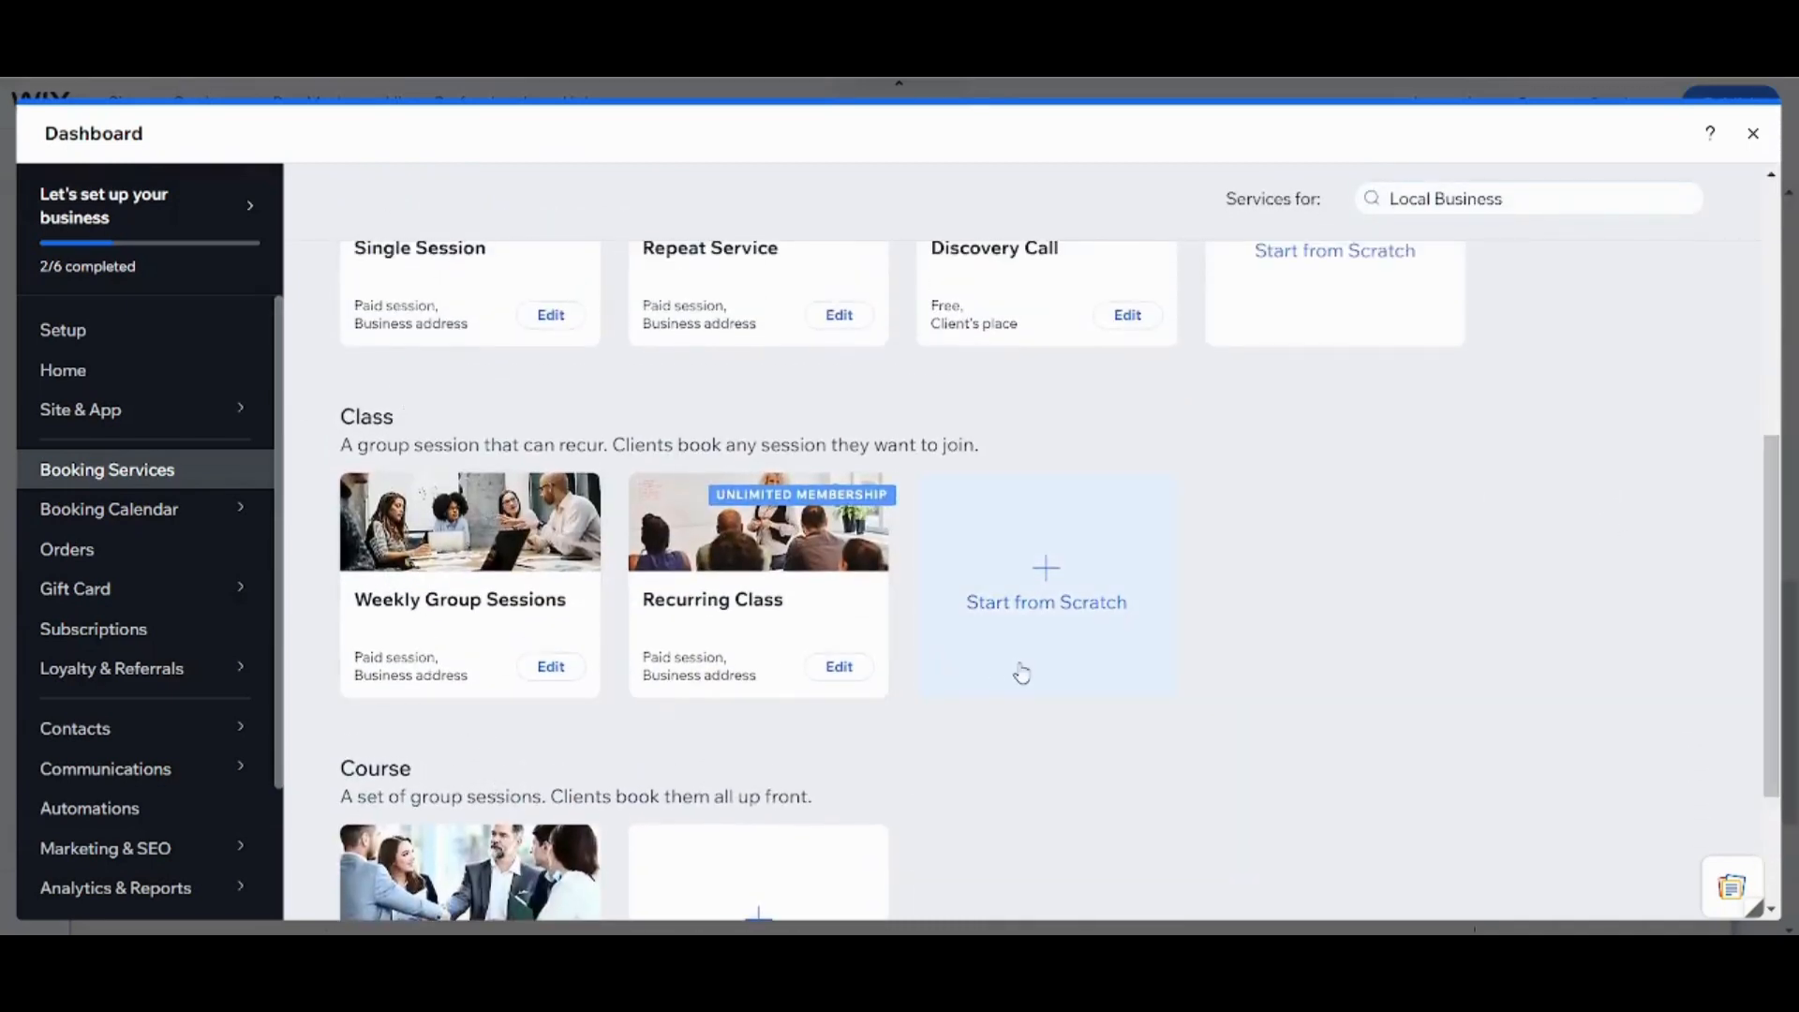
pyautogui.click(1138, 586)
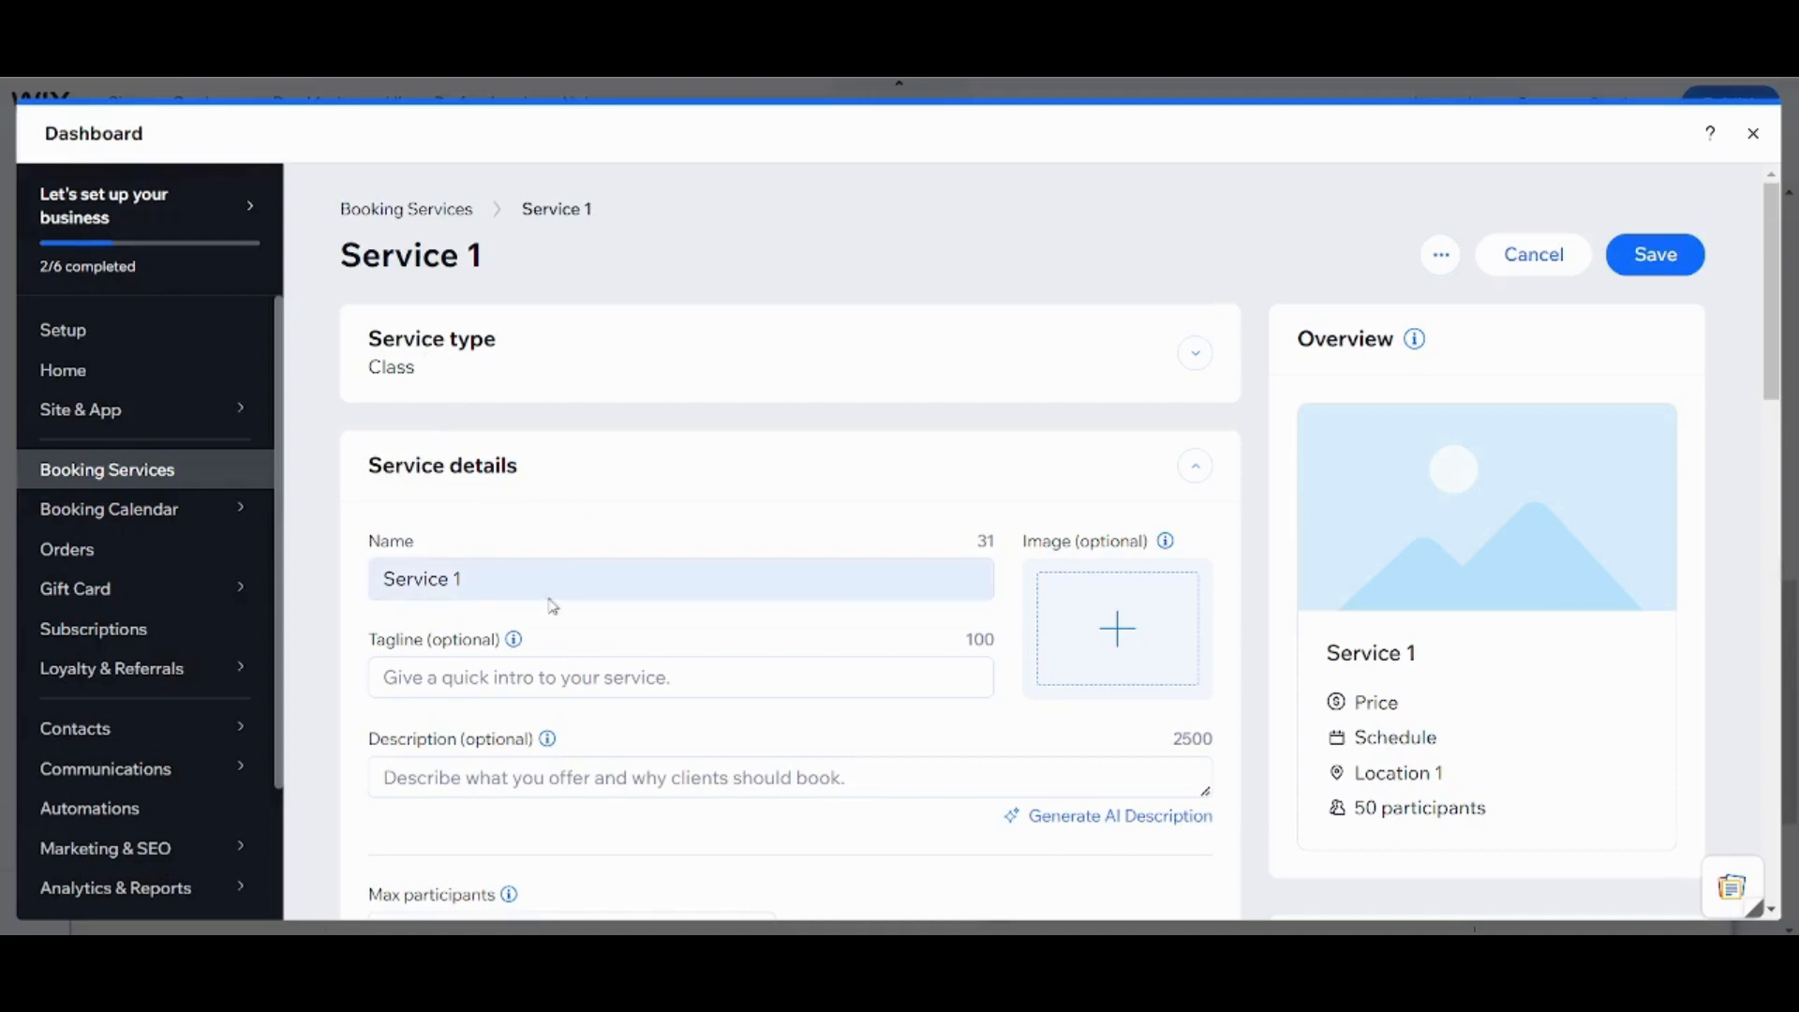
# Name the new class service YouTube Tutorials
pyautogui.moveTo(545, 584); pyautogui.dragTo(303, 580)
pyautogui.write('YouRube')
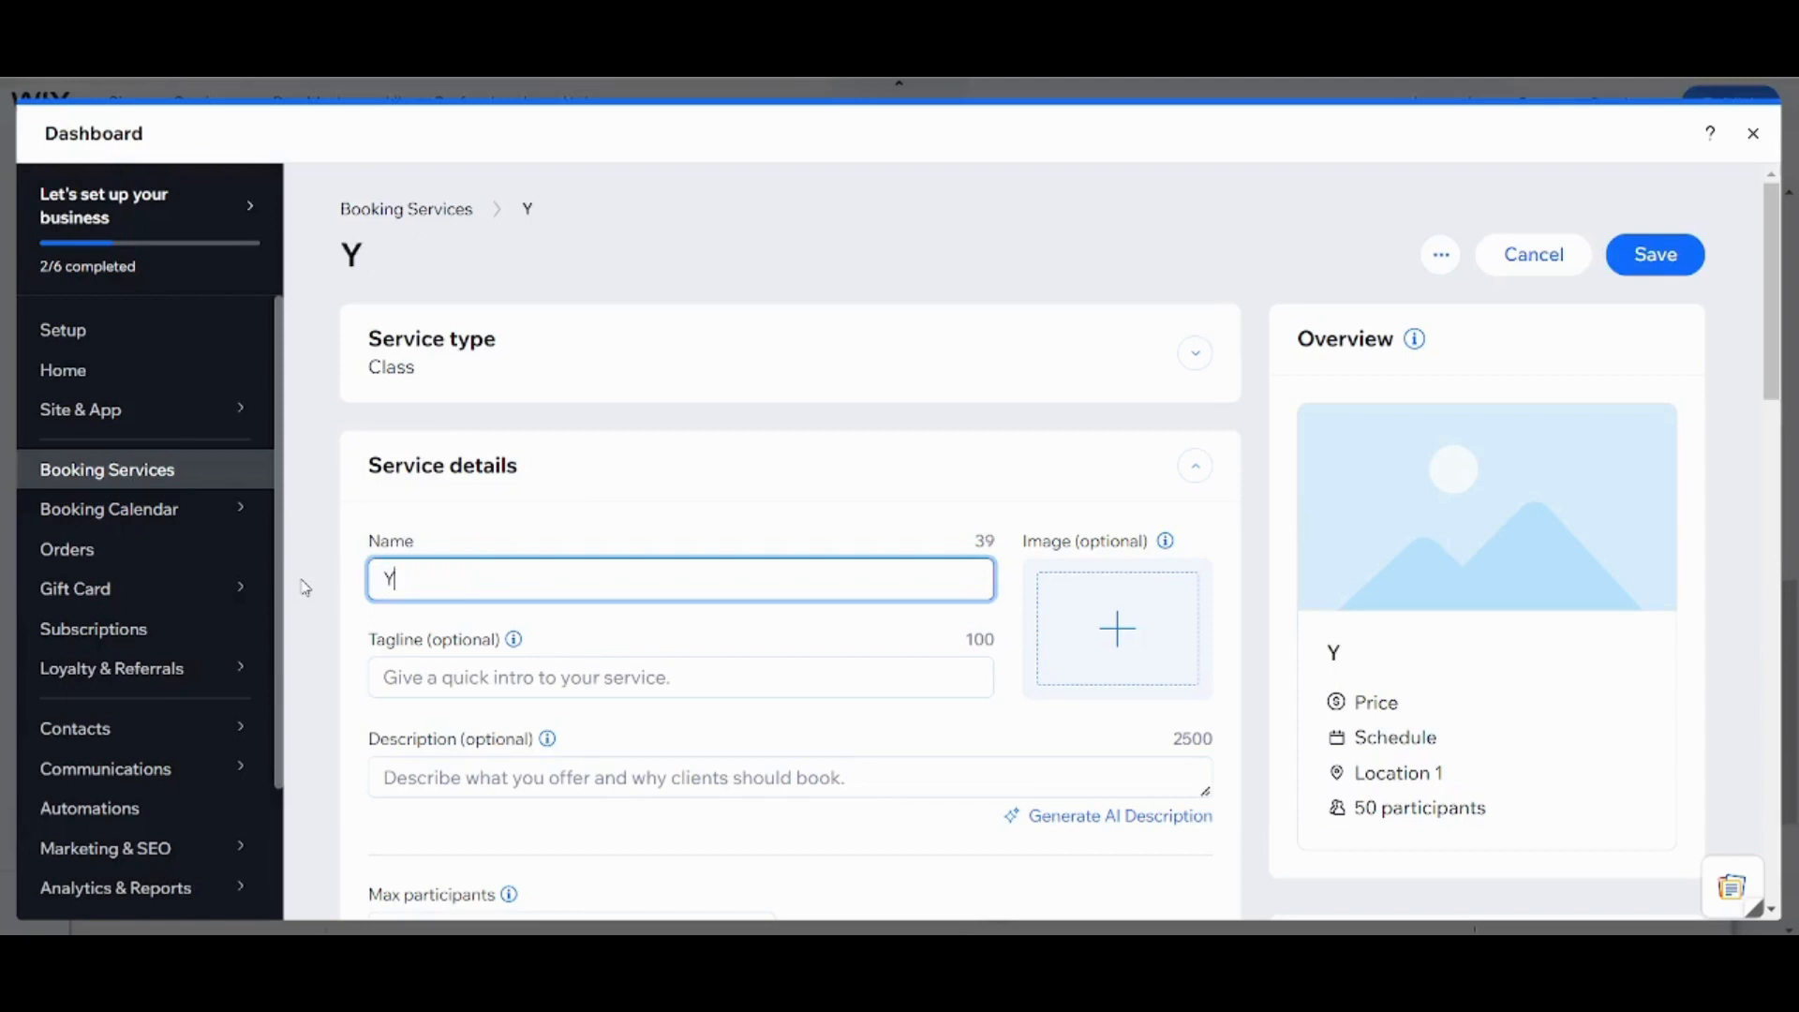
pyautogui.press('BackSpace')
pyautogui.press('BackSpace')
pyautogui.press('BackSpace')
pyautogui.press('BackSpace')
pyautogui.write('T')
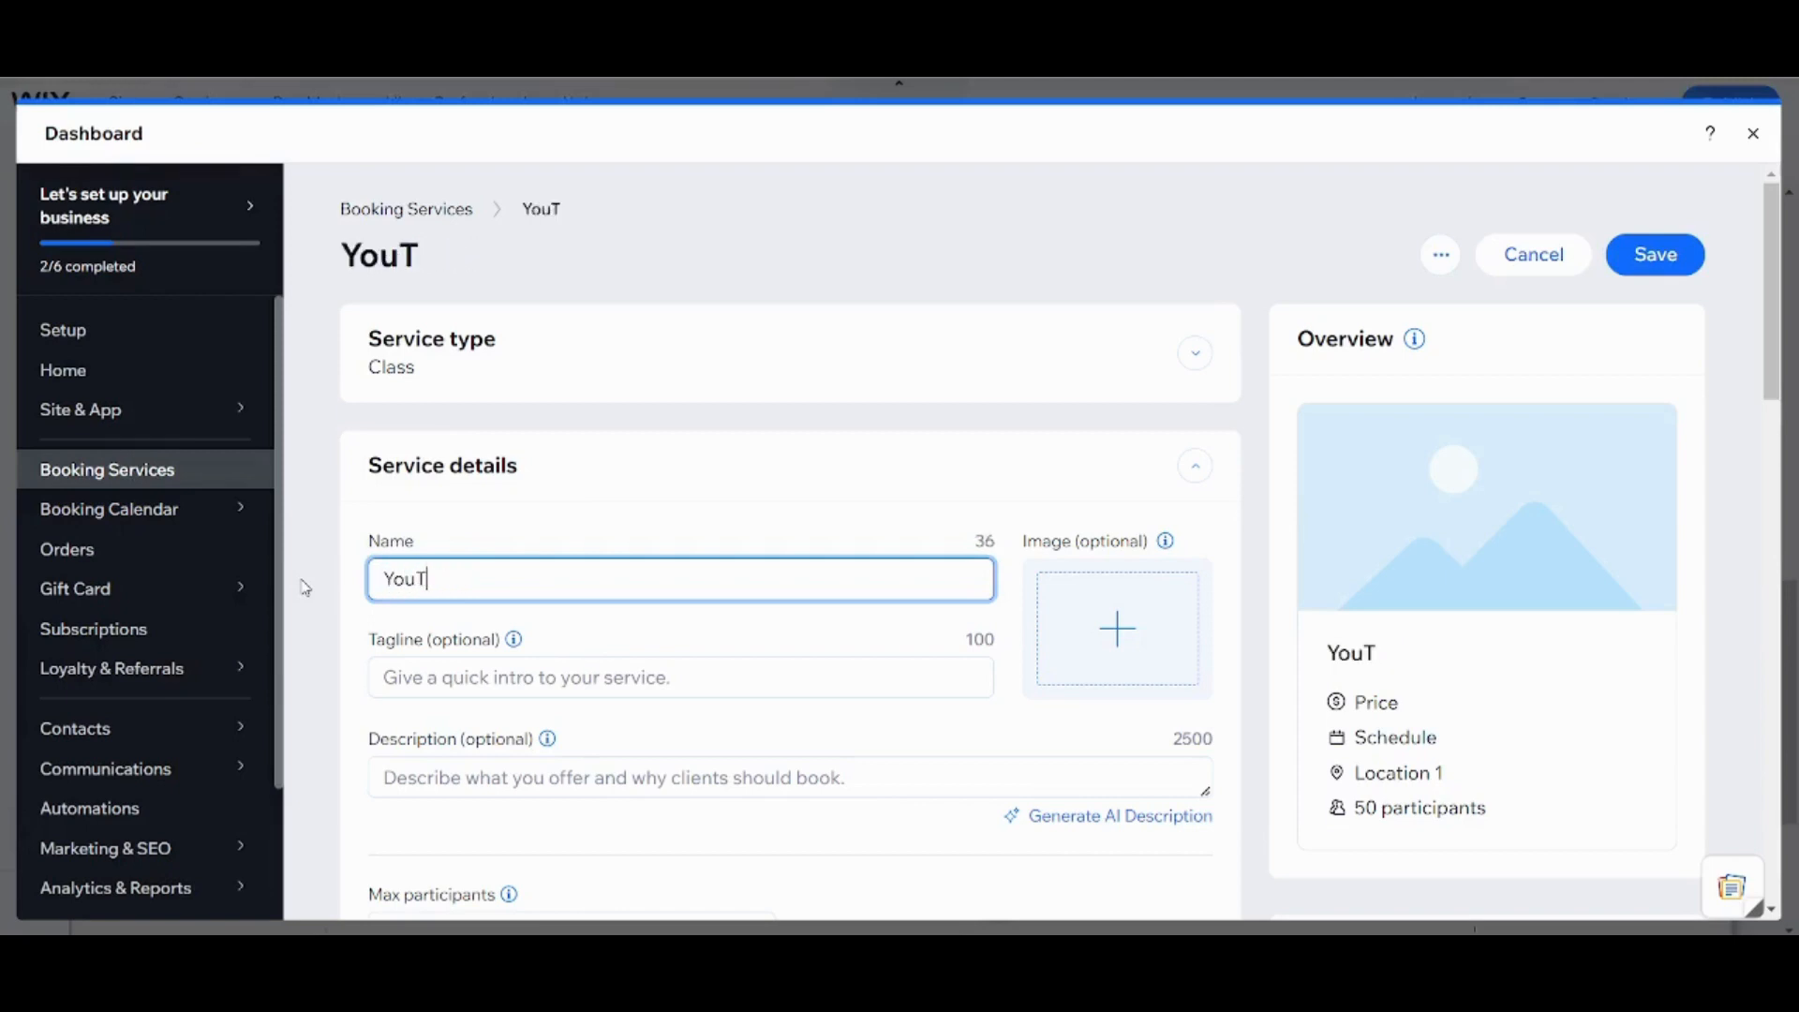
pyautogui.write('ube Tutorials')
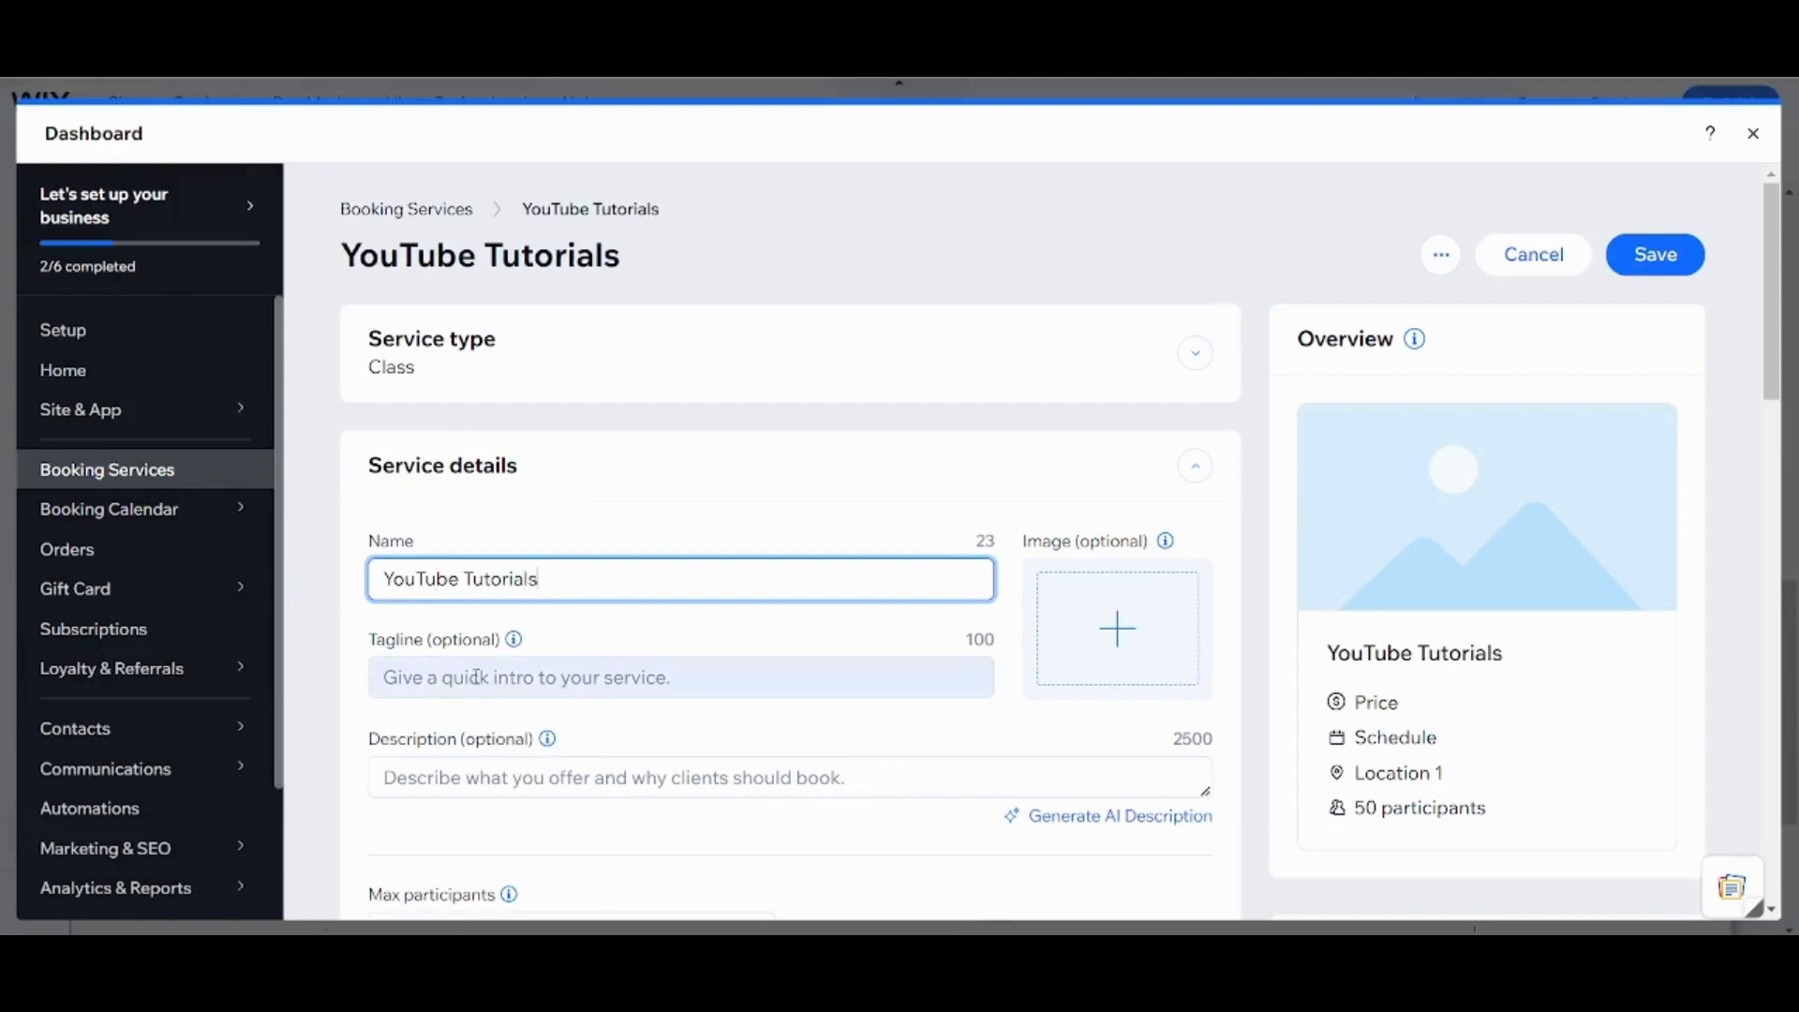
# Upload the biggest_oil_and_gas_companies picture from the computer and add it as the service image
pyautogui.click(1120, 620)
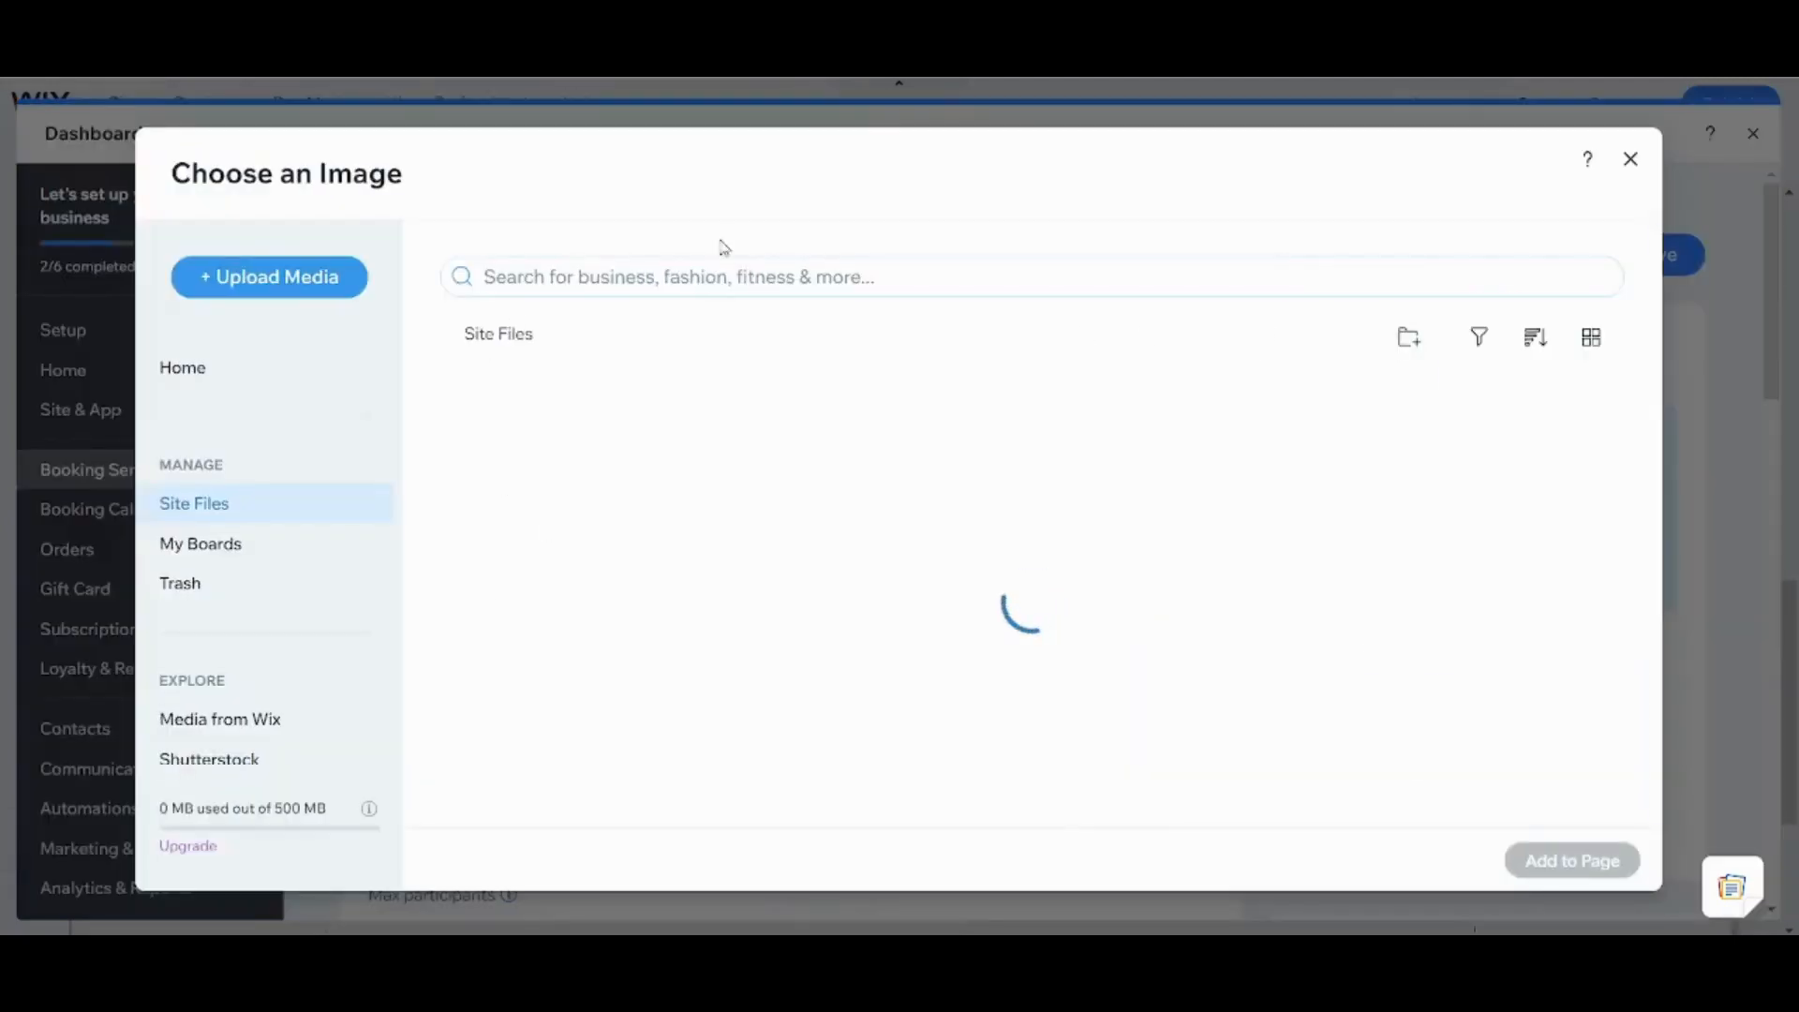
pyautogui.click(313, 292)
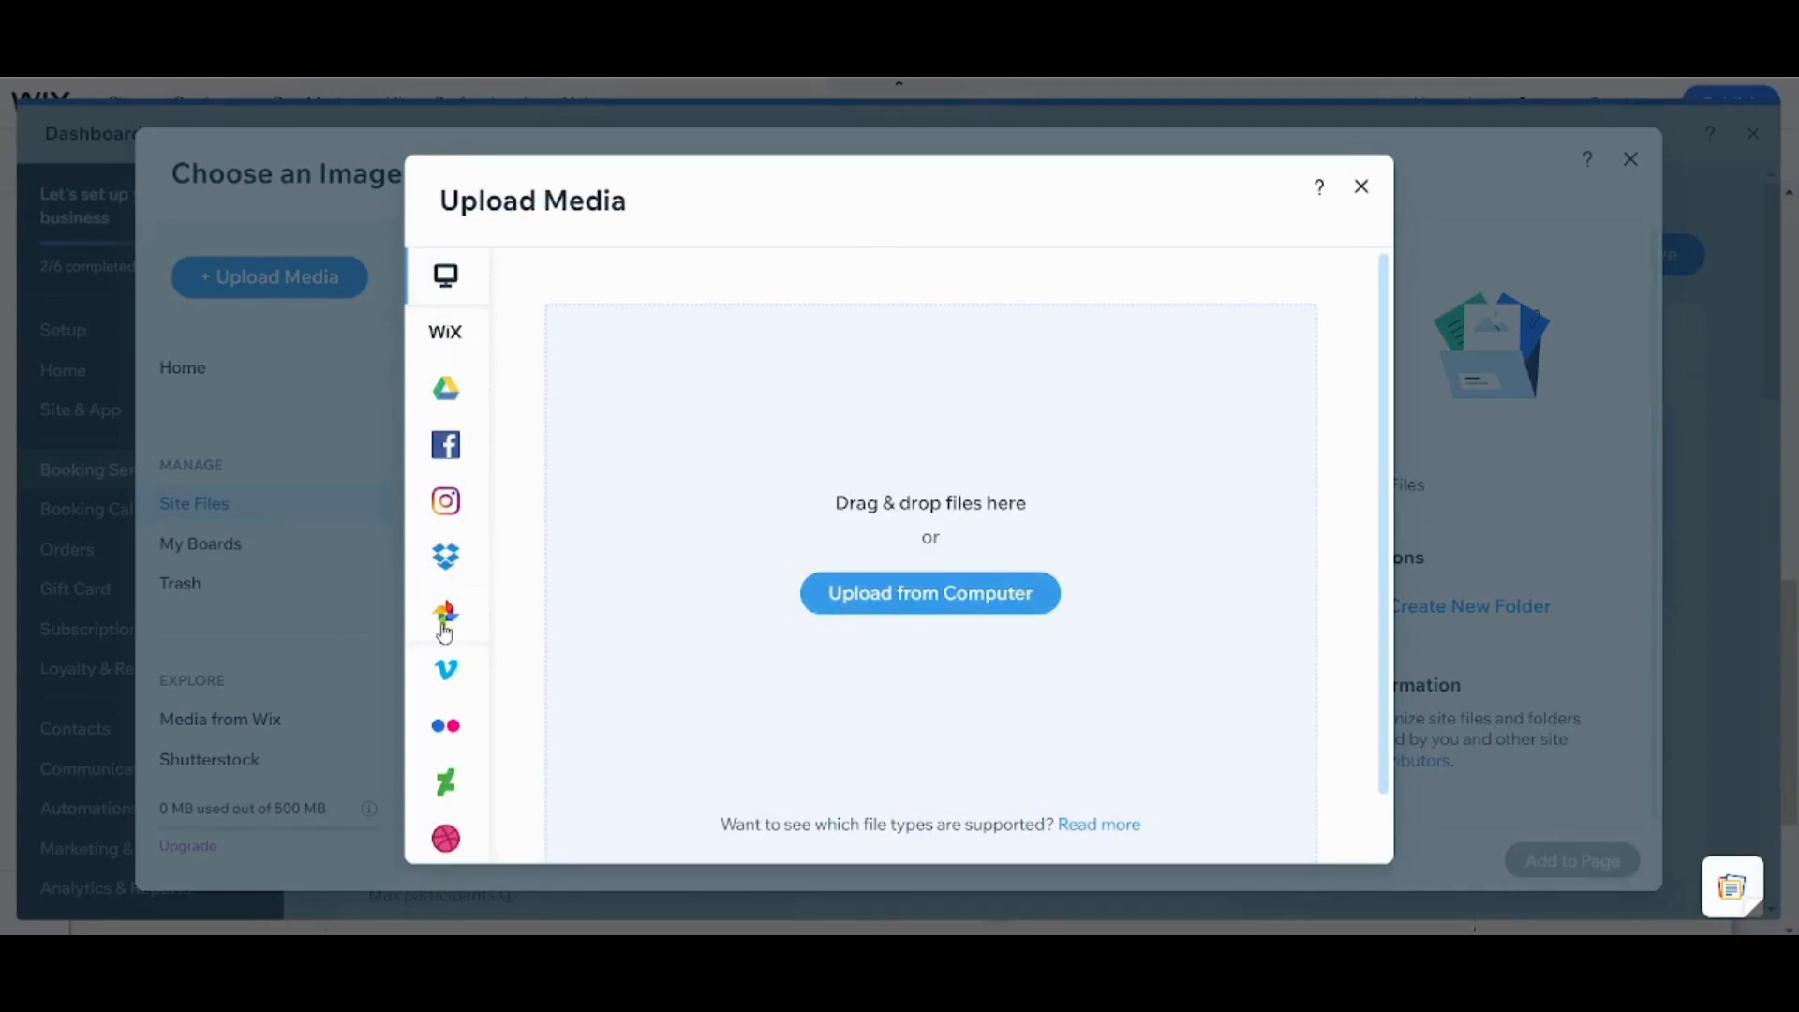
pyautogui.moveTo(451, 680)
pyautogui.click(994, 592)
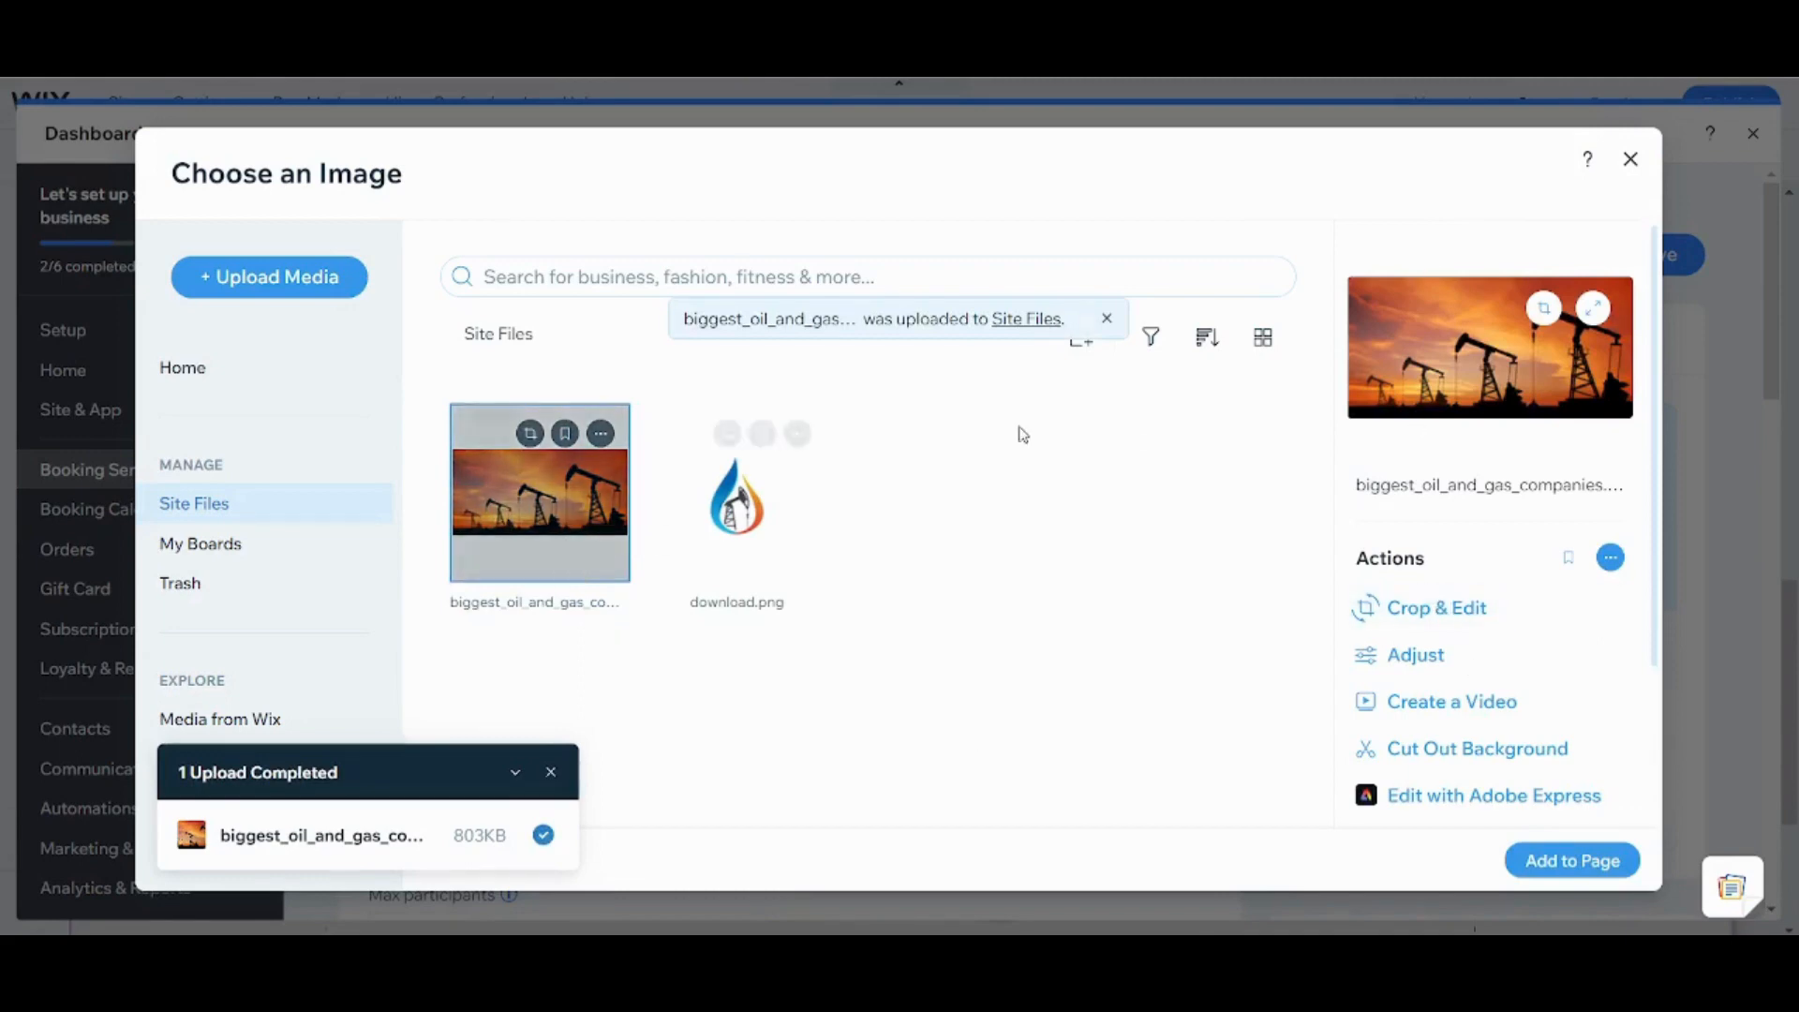
pyautogui.click(1578, 868)
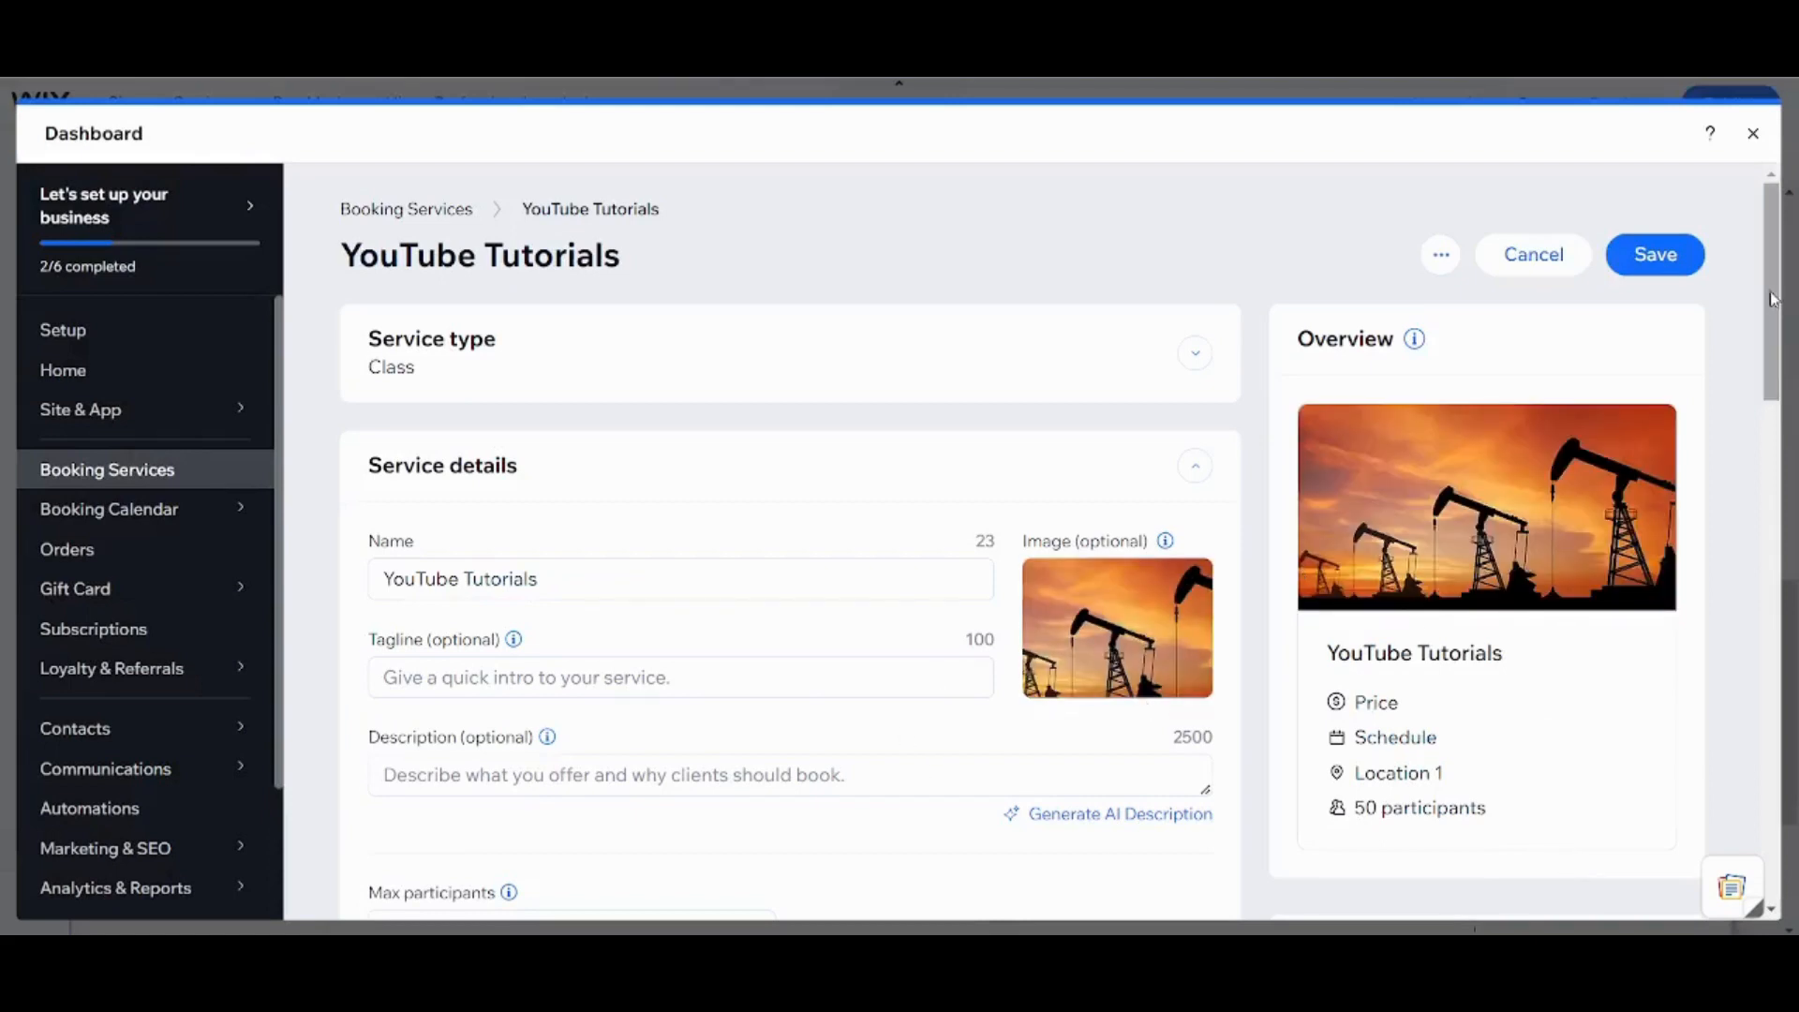
# Set the service's maximum number of participants to 100
pyautogui.scroll(-1, 1500, 469)
pyautogui.moveTo(1153, 503)
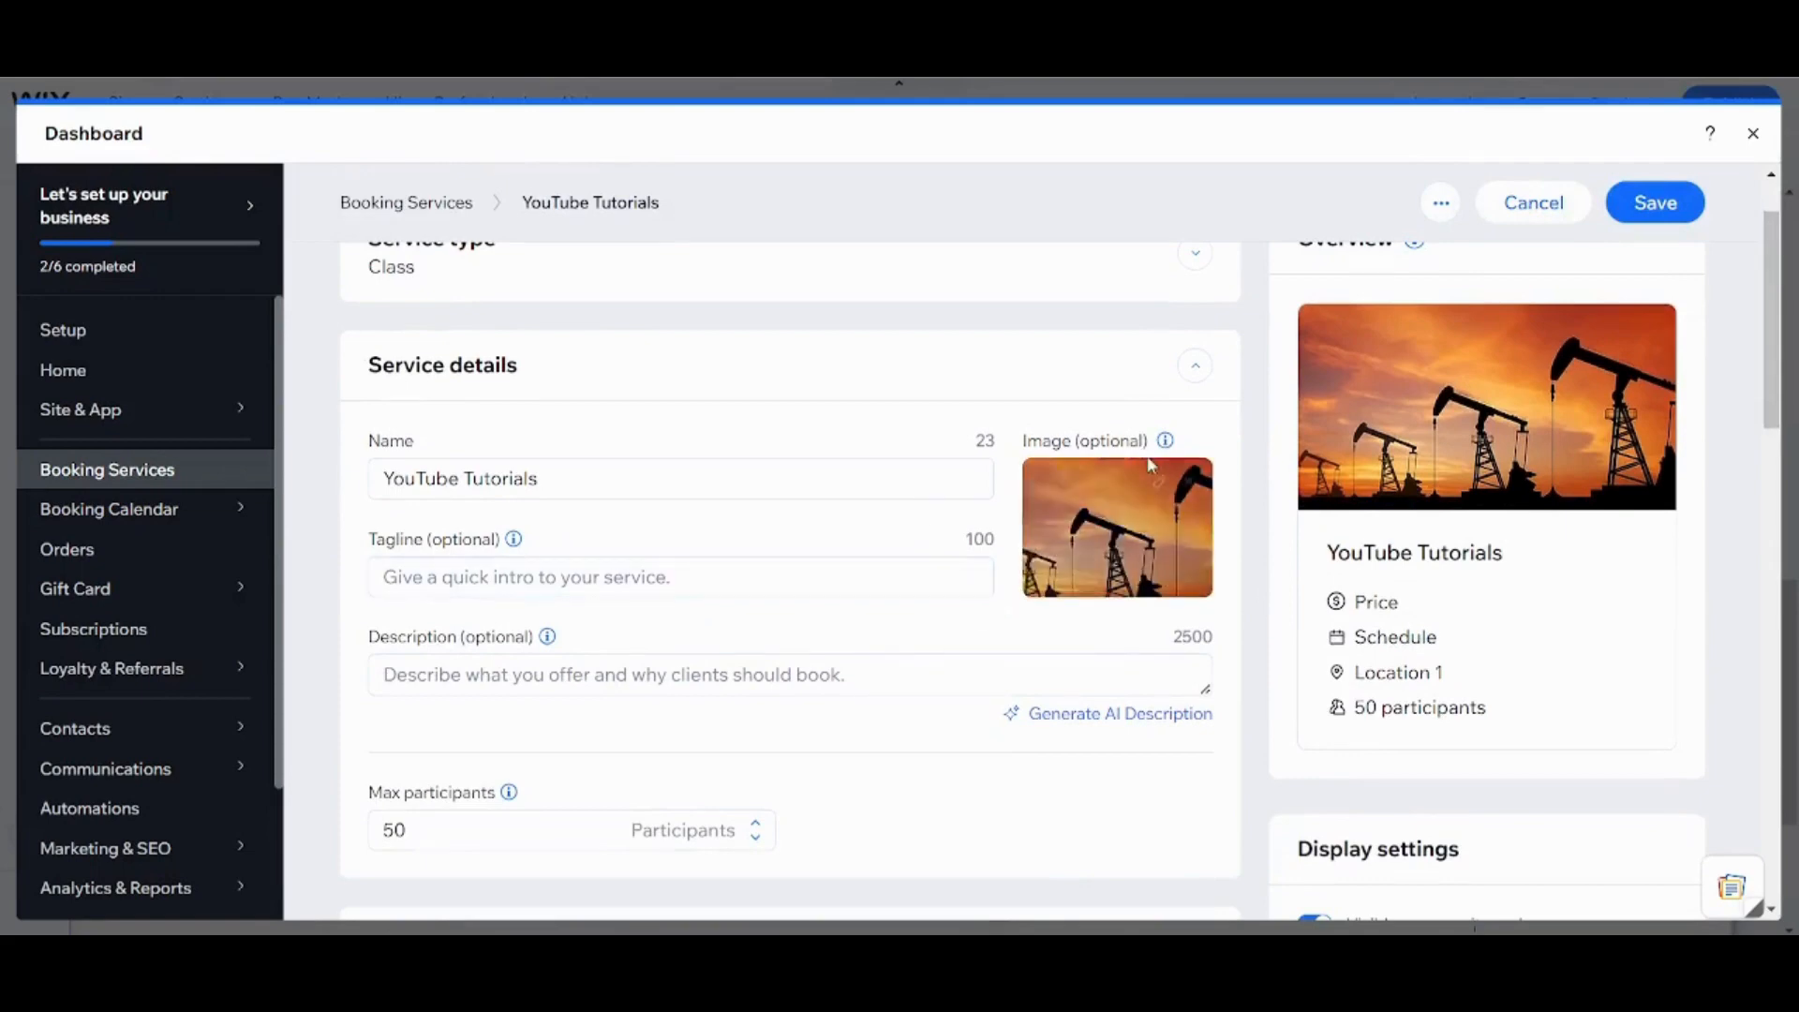
pyautogui.moveTo(1778, 309); pyautogui.dragTo(1790, 384)
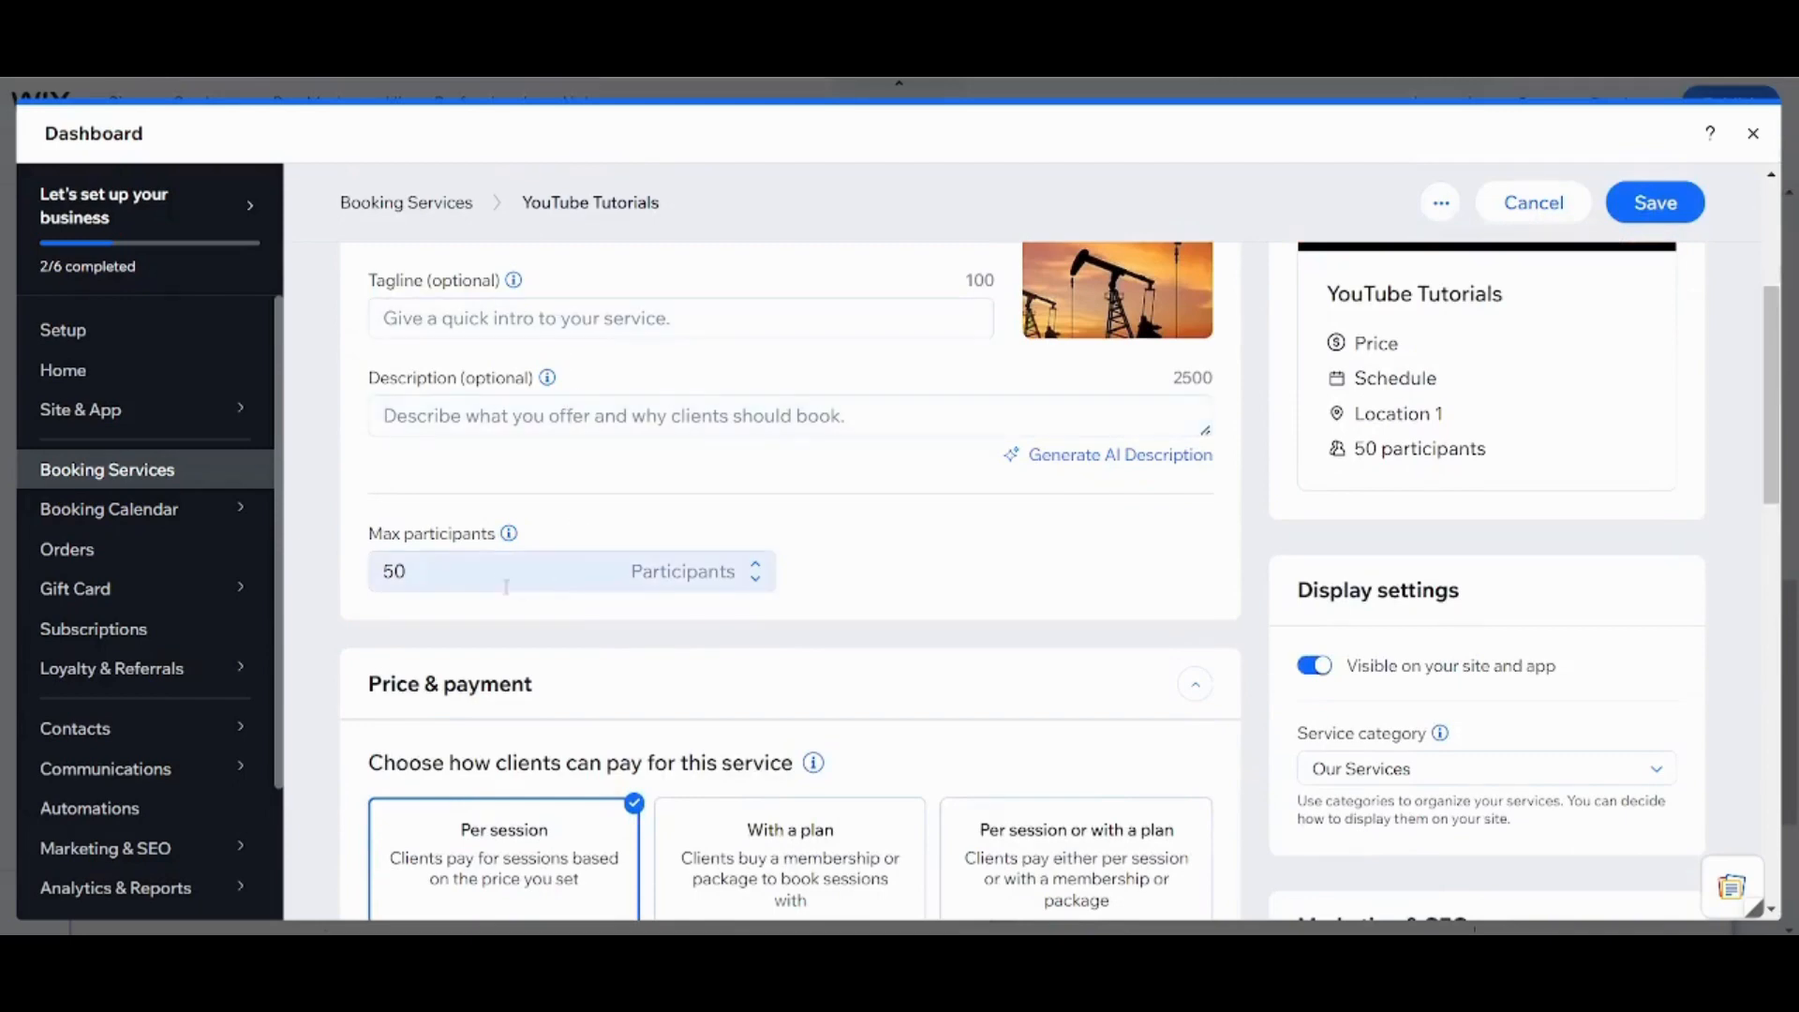
pyautogui.moveTo(501, 583); pyautogui.dragTo(356, 572)
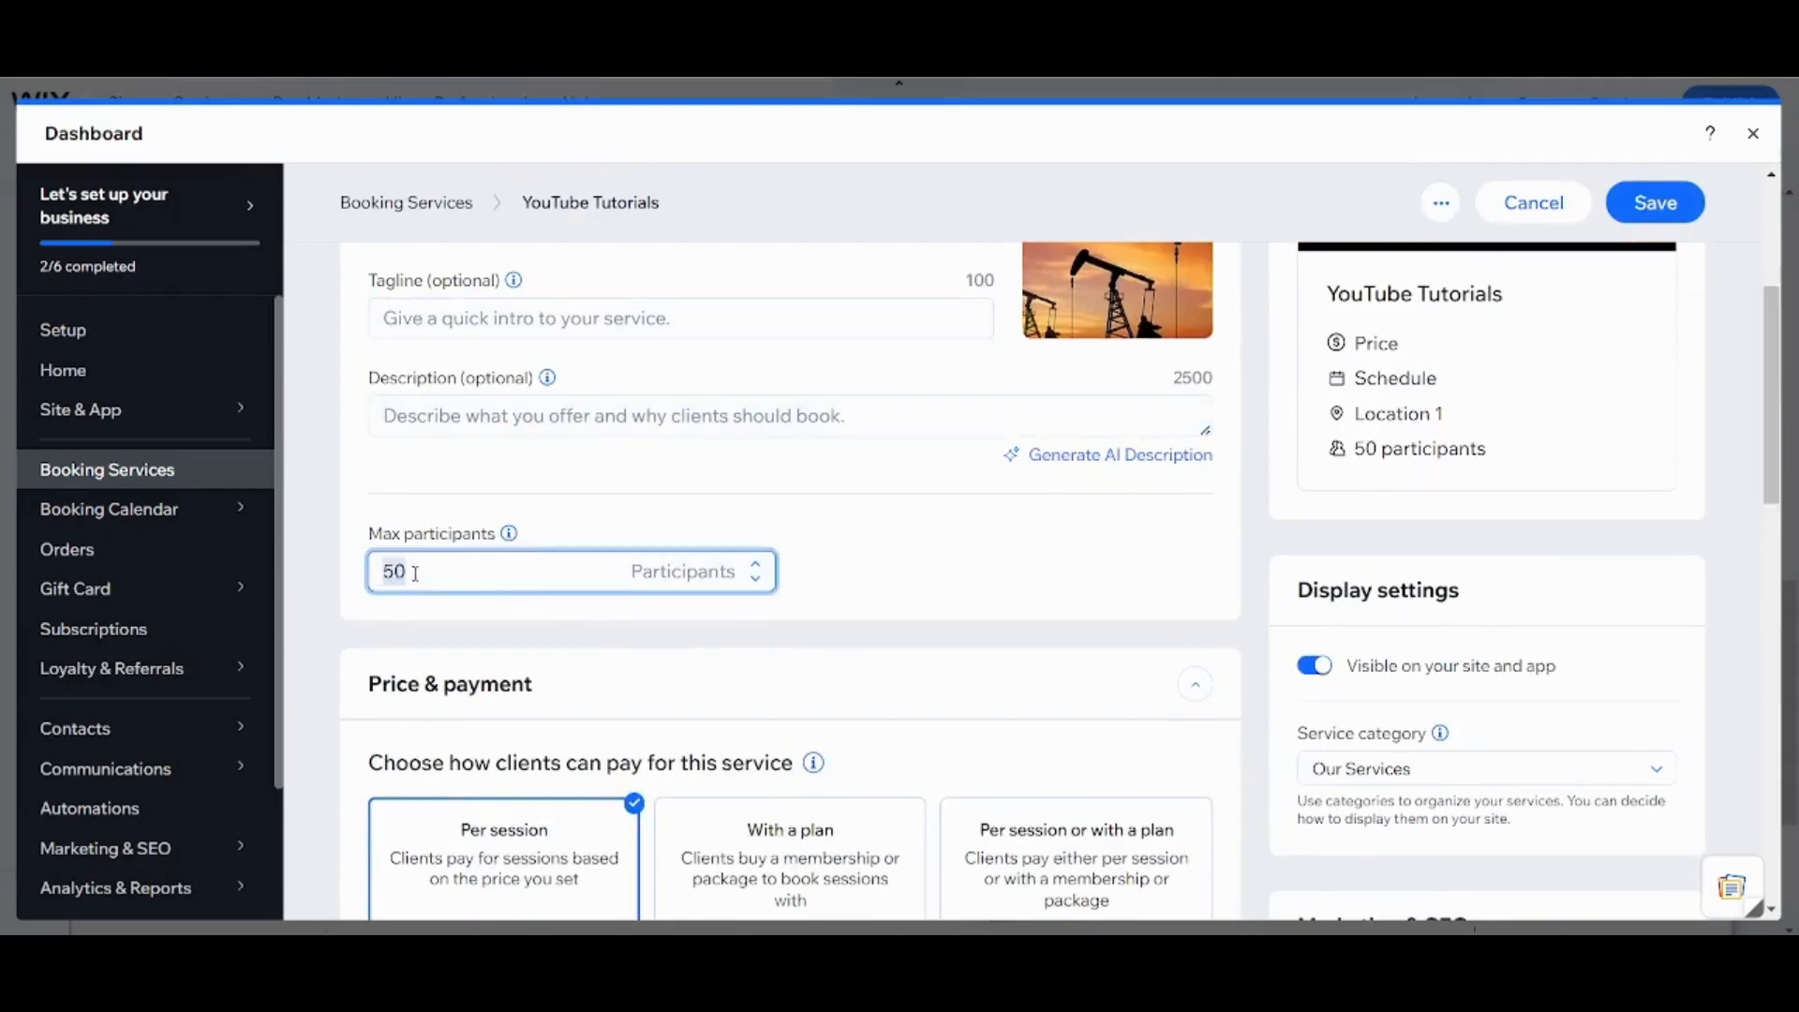
pyautogui.write('100')
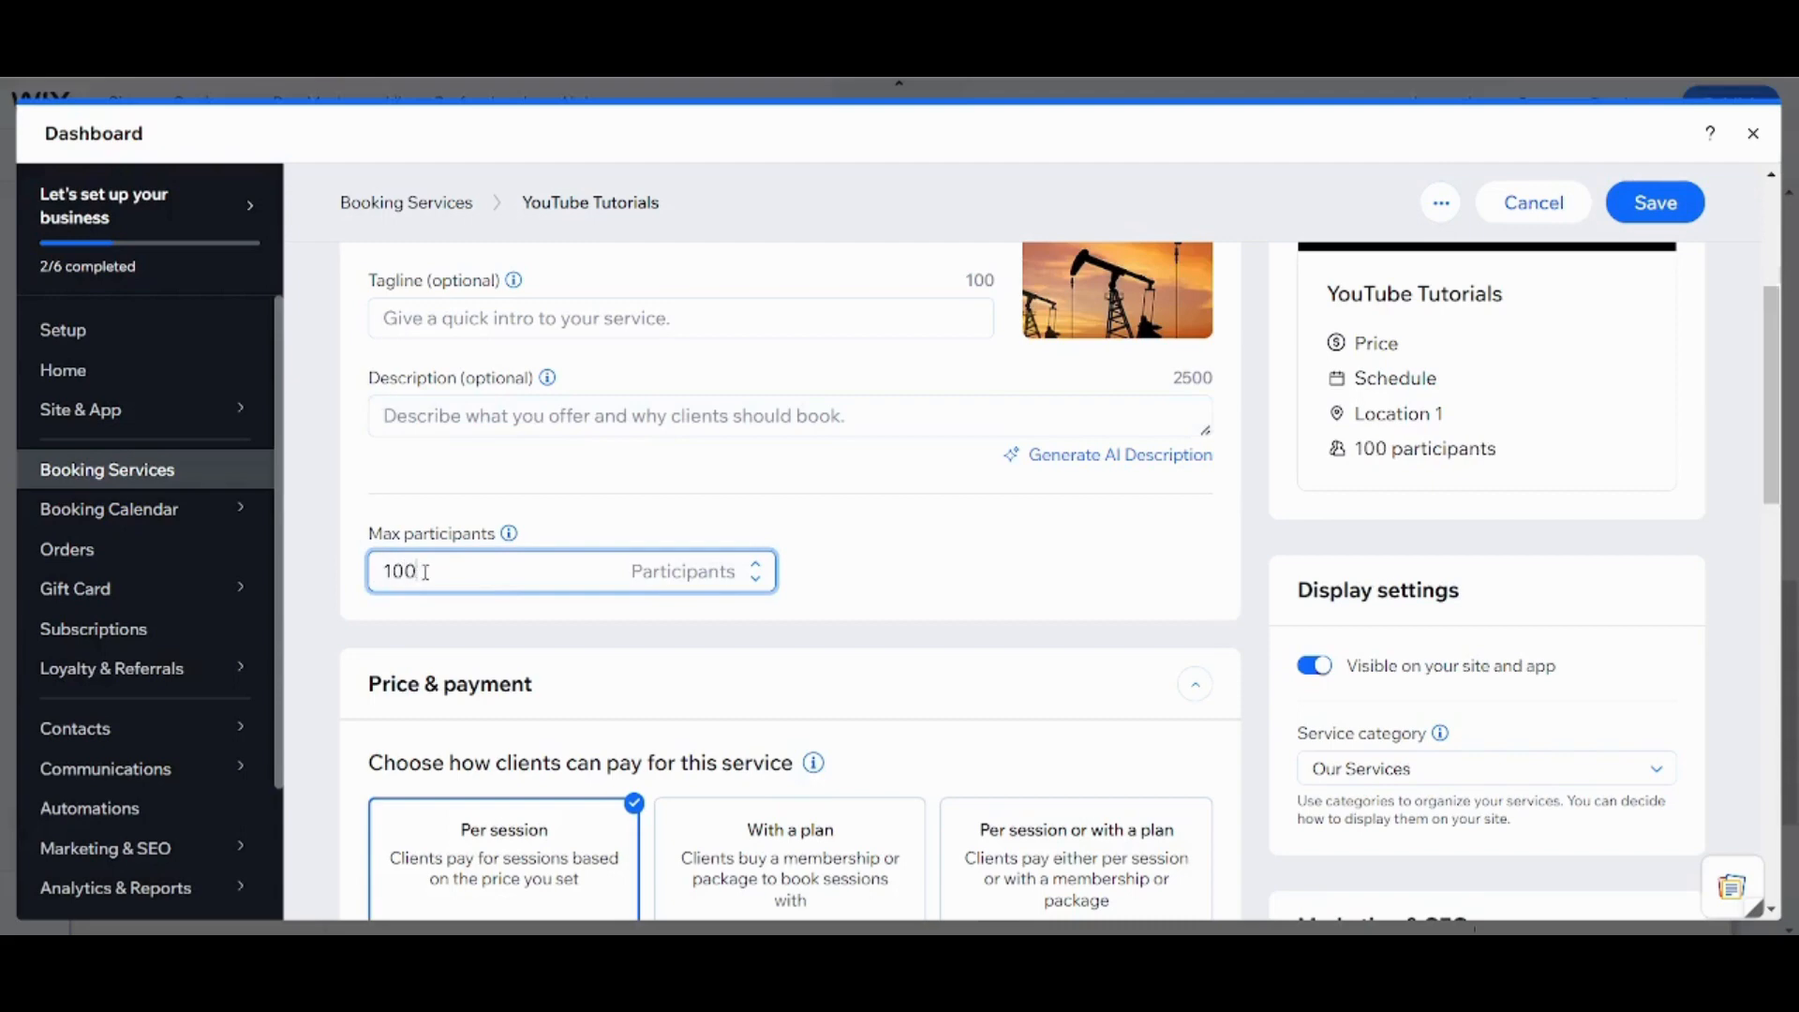
# Set the fixed price per session to £5
pyautogui.moveTo(1771, 382); pyautogui.dragTo(1796, 526)
pyautogui.scroll(1, 1796, 526)
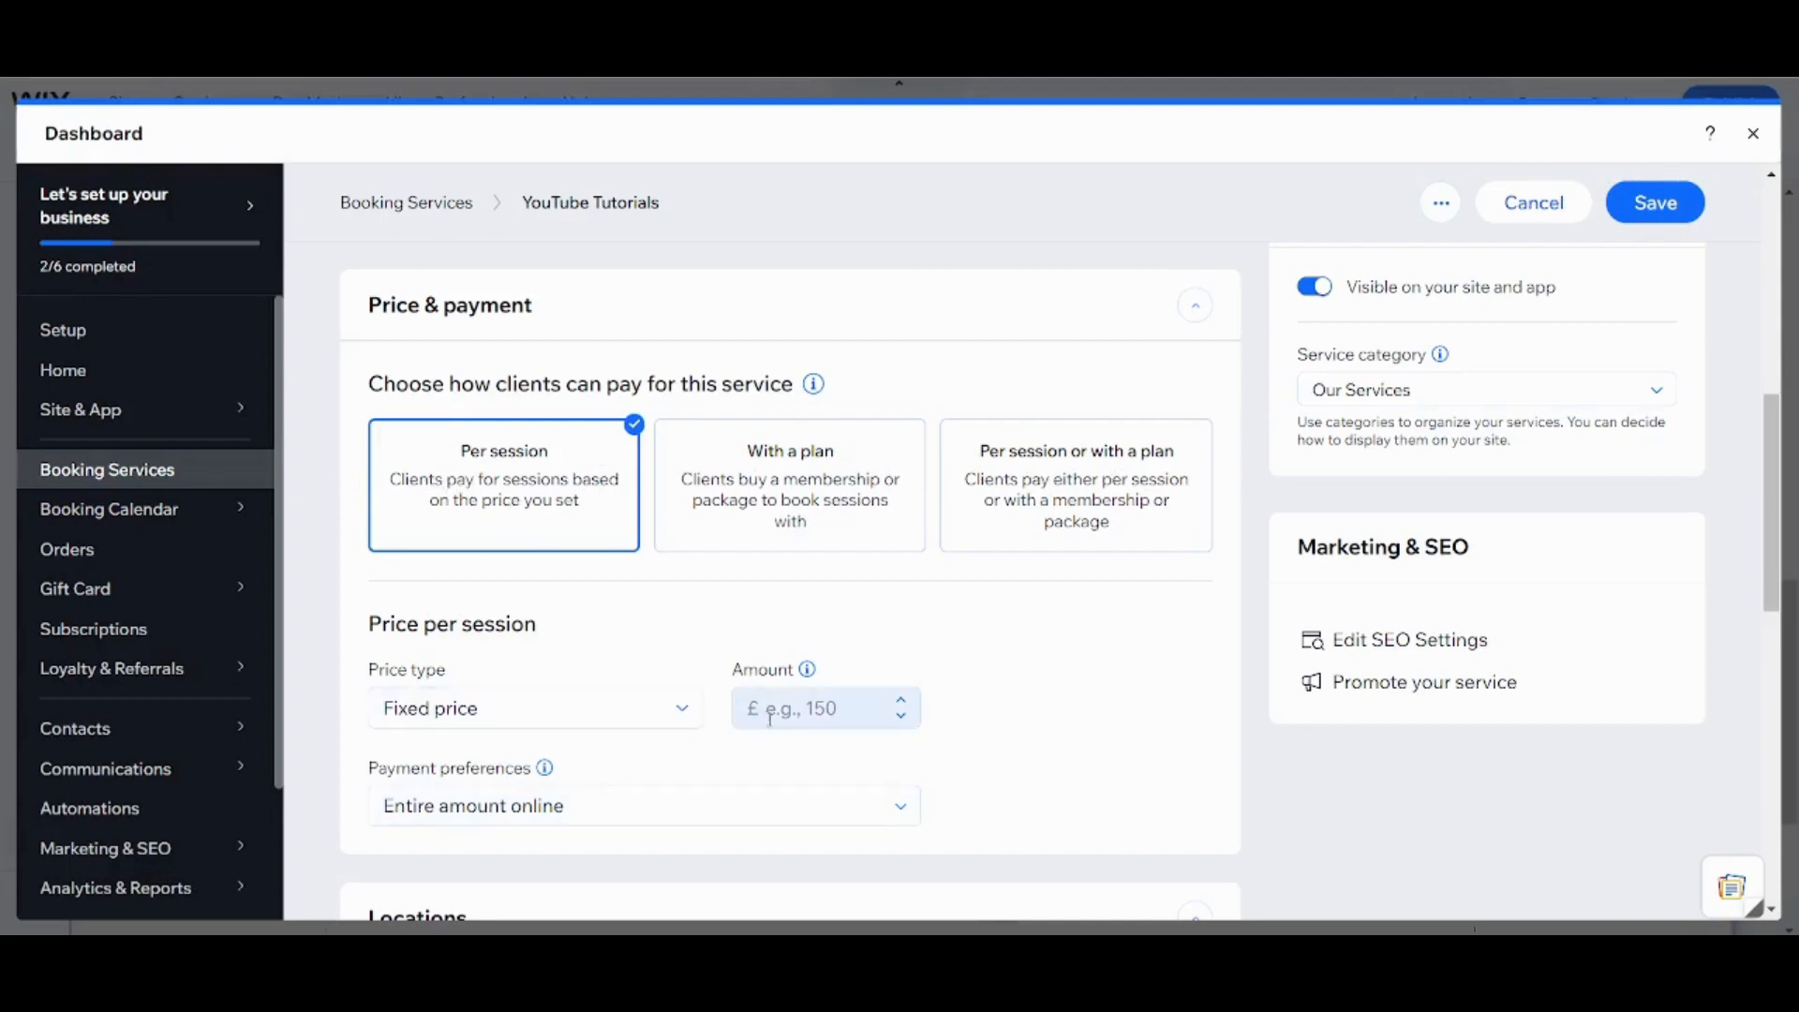
pyautogui.click(798, 711)
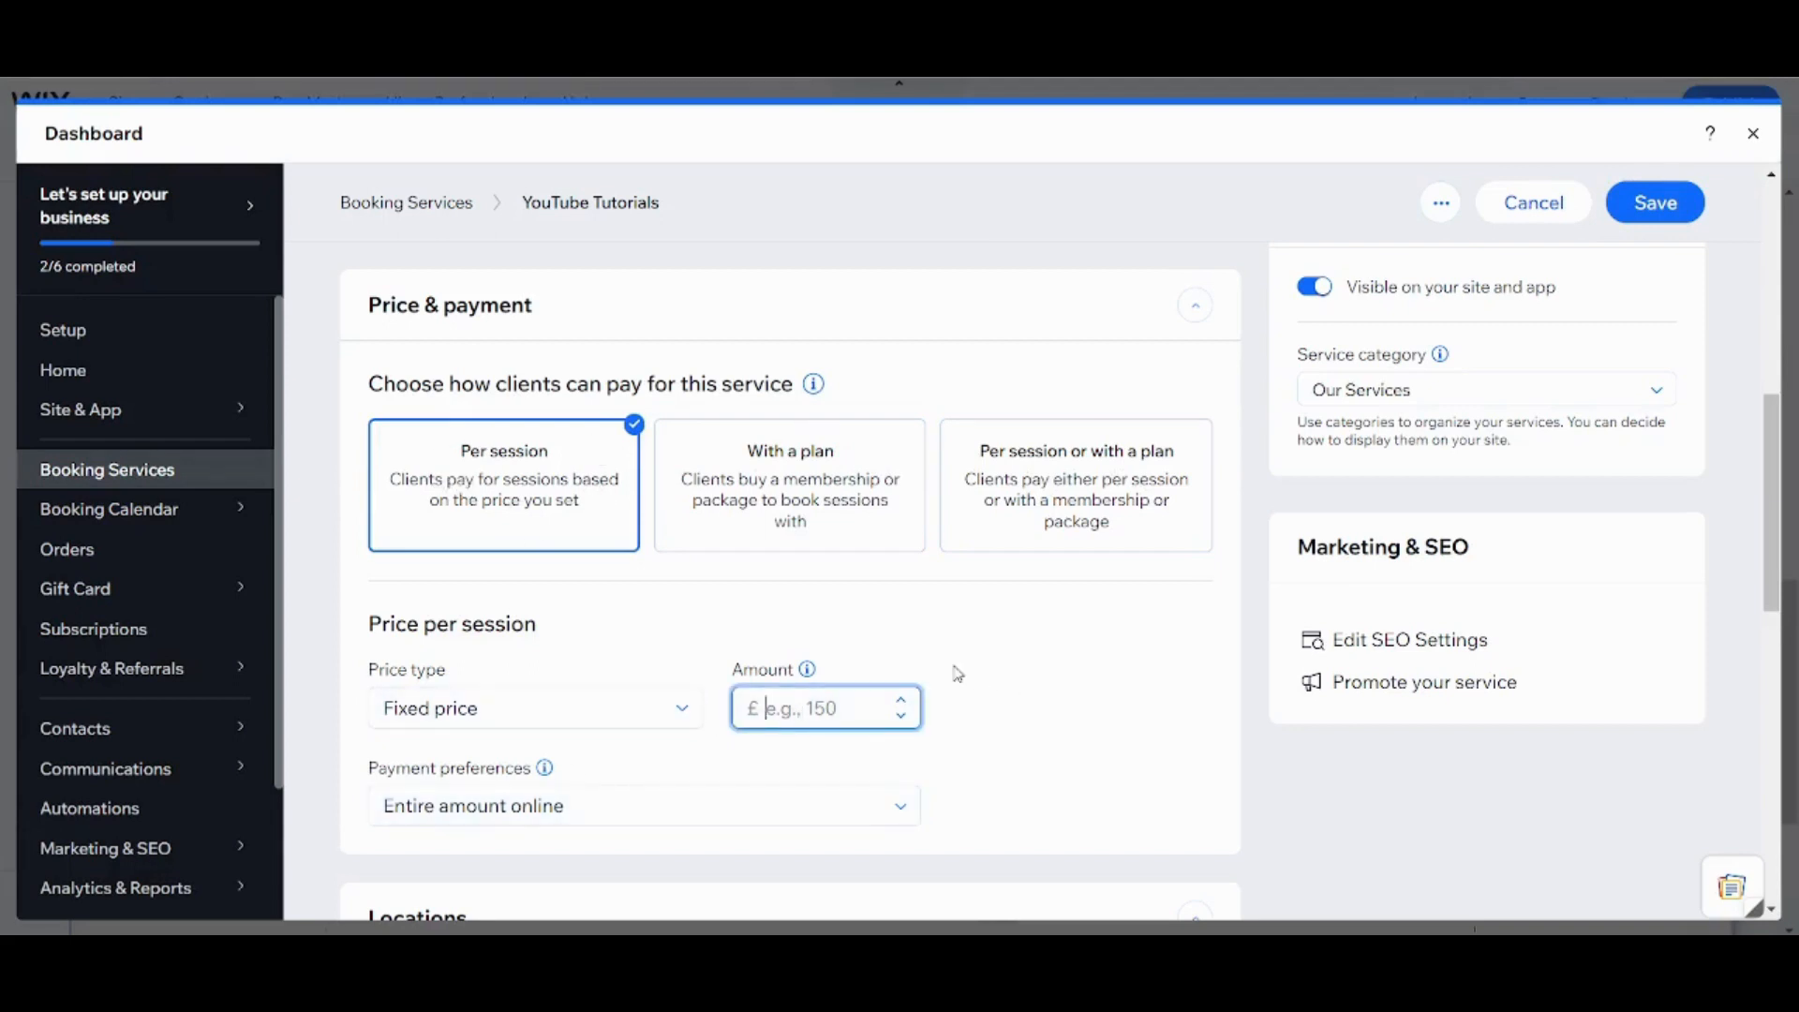
pyautogui.write('5')
pyautogui.click(1012, 719)
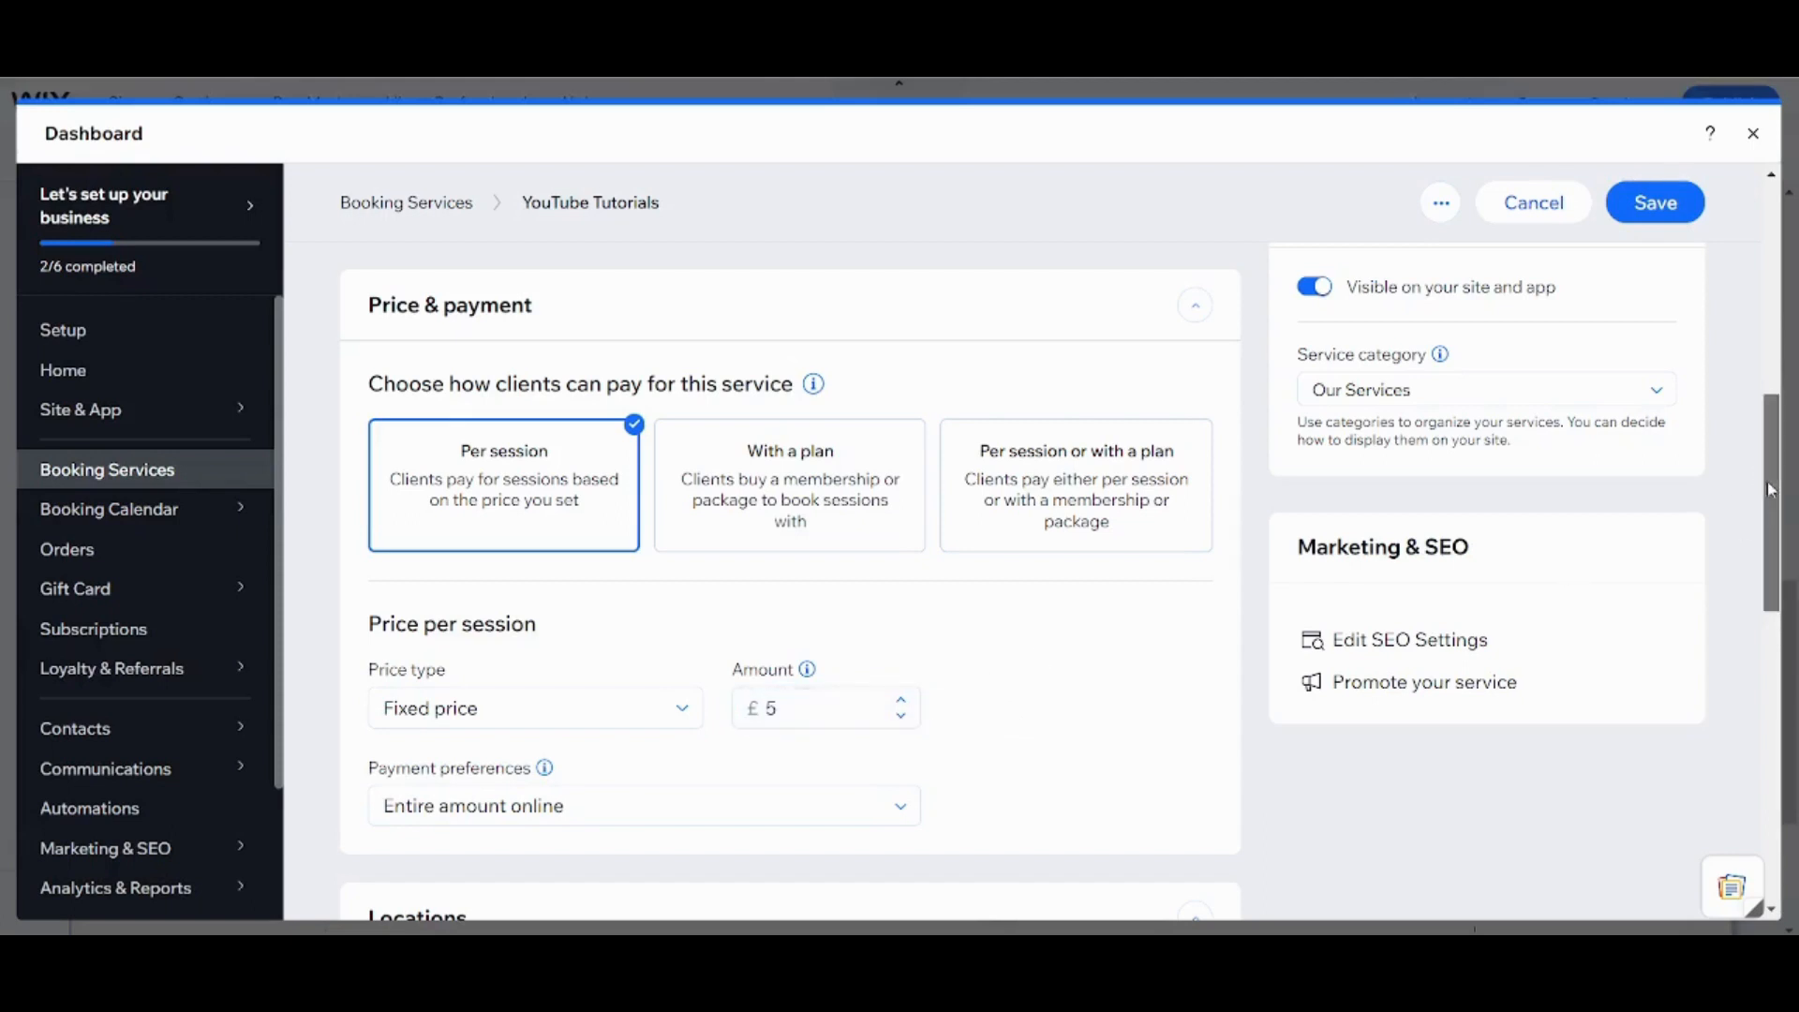
# Check the available payment preferences for the session price, keeping Entire amount online
pyautogui.moveTo(1773, 483); pyautogui.dragTo(1793, 560)
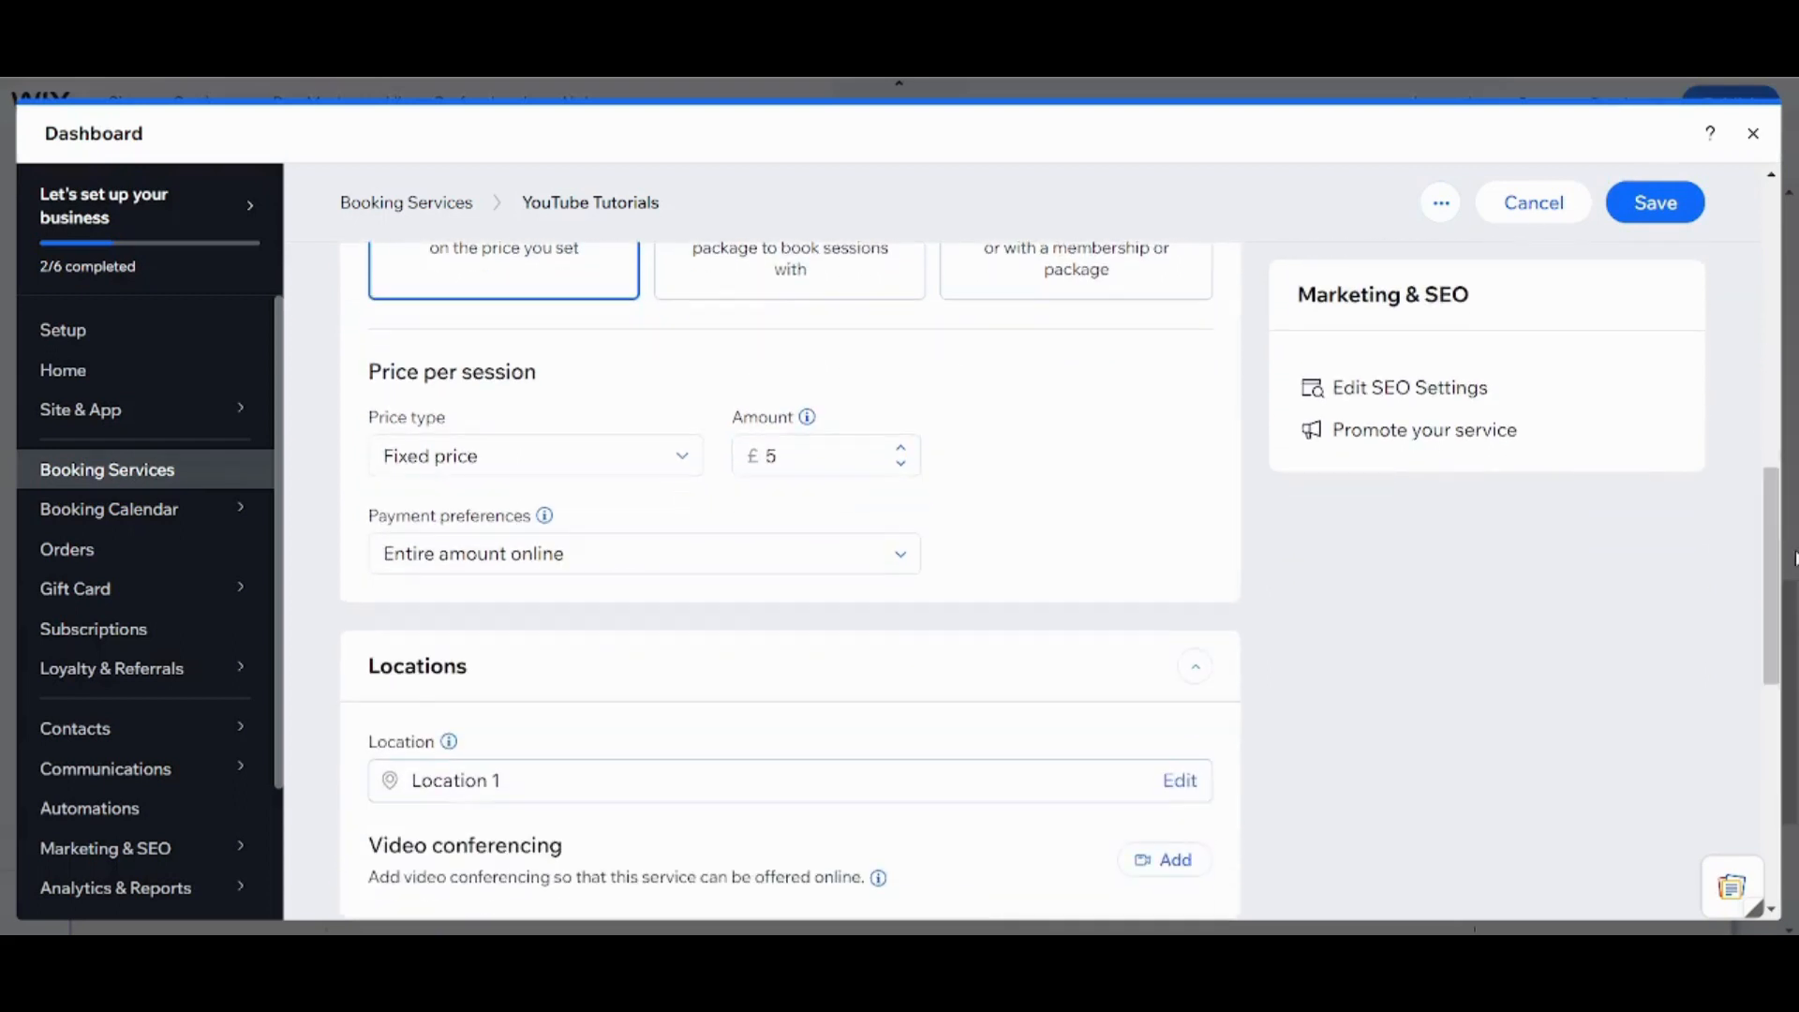
pyautogui.click(582, 562)
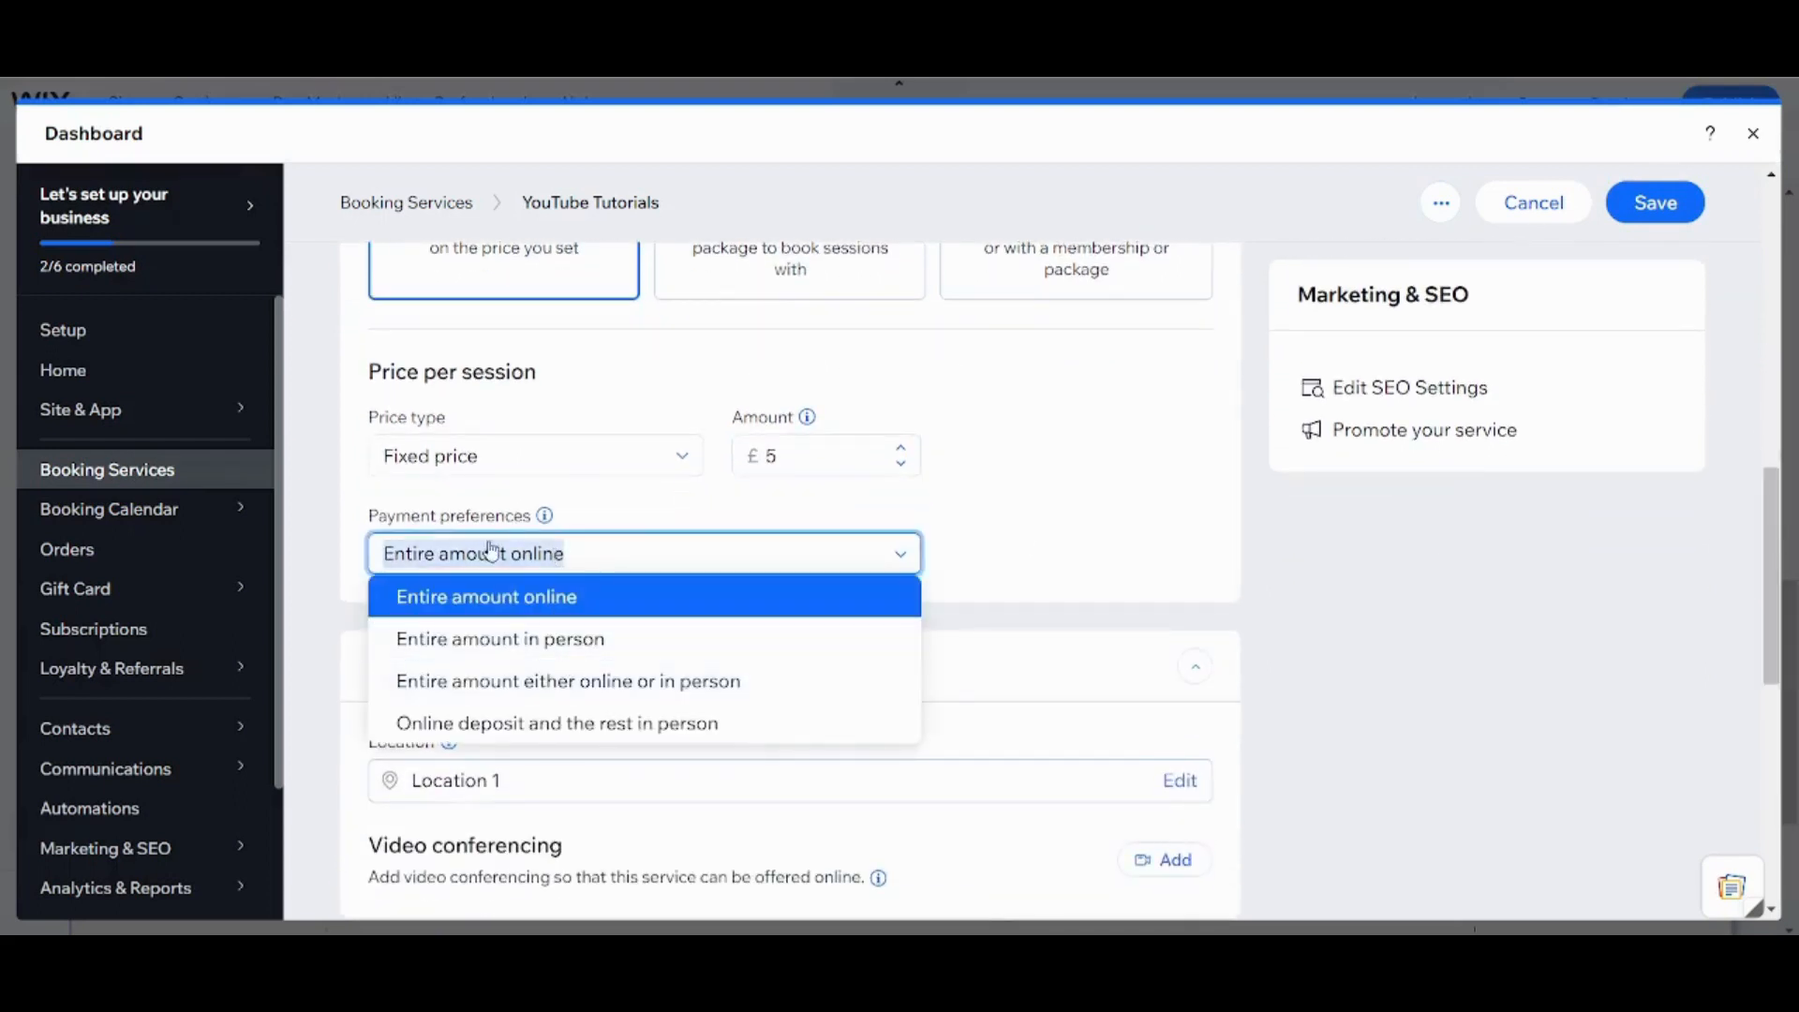
pyautogui.click(1100, 506)
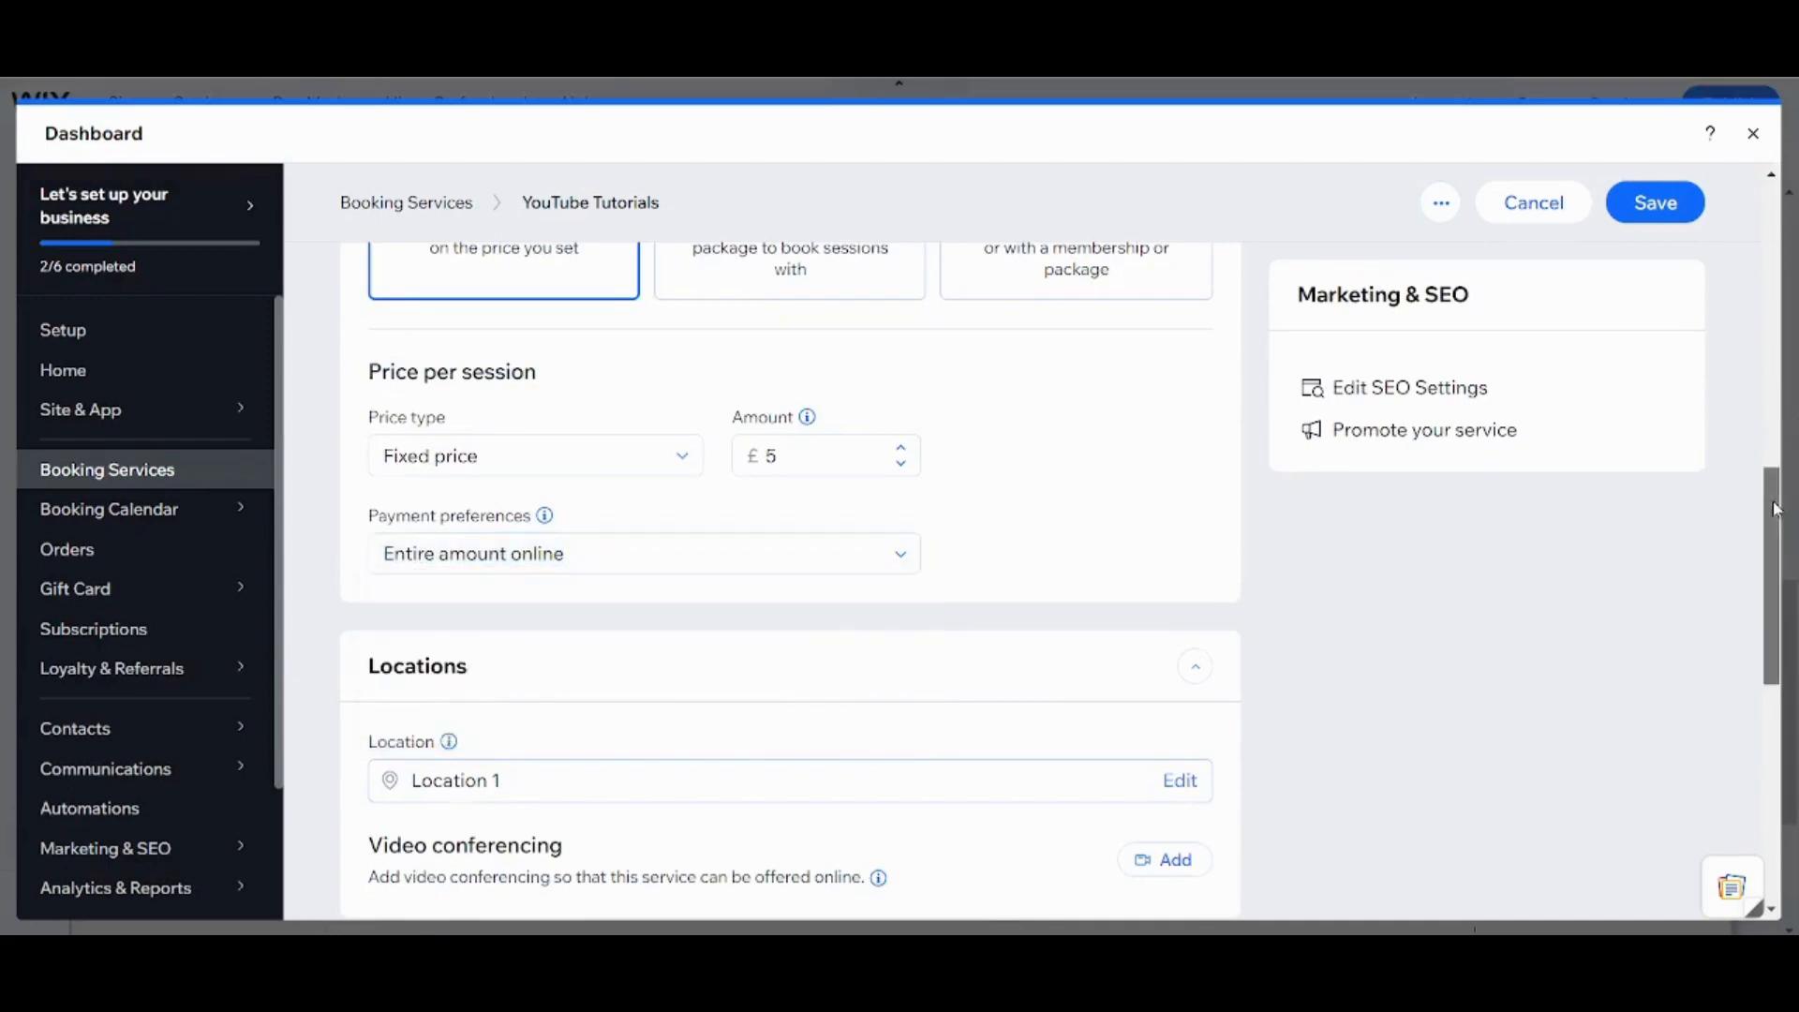
# Review the service's location, schedule, images and booking preferences sections, and save the YouTube Tutorials service
pyautogui.scroll(-4, 1780, 433)
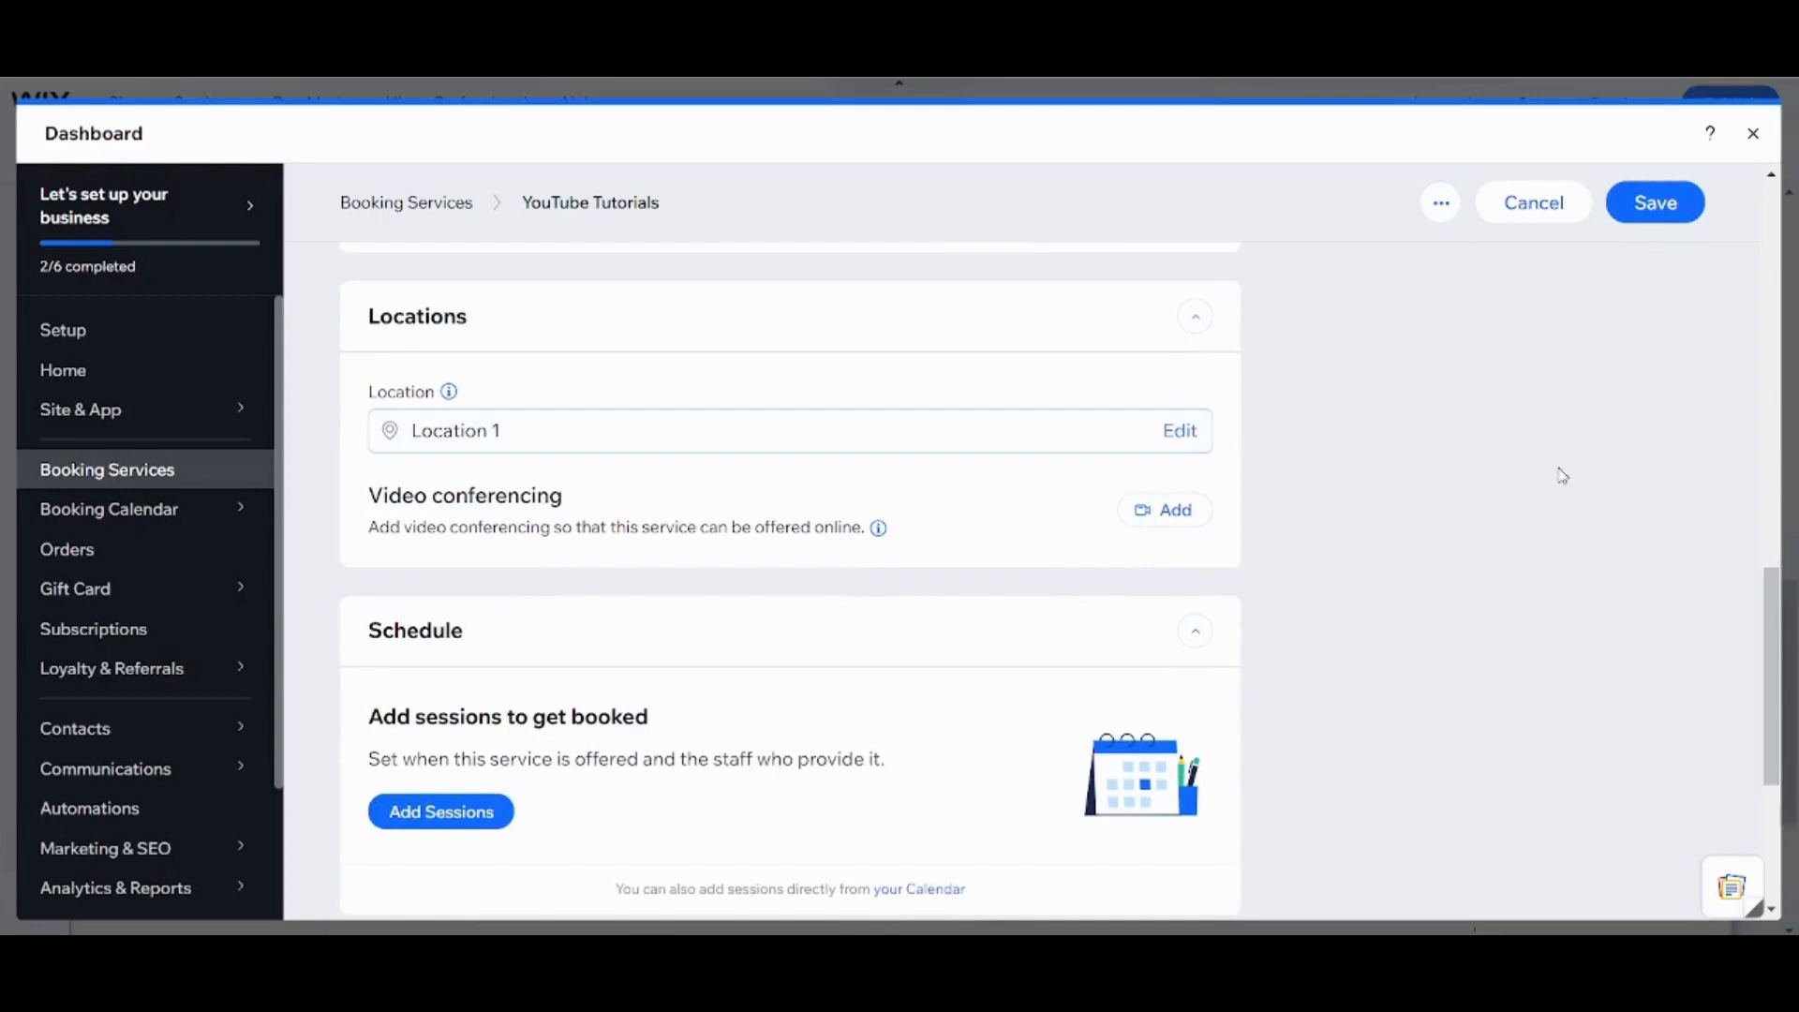
pyautogui.moveTo(1767, 621); pyautogui.dragTo(1792, 681)
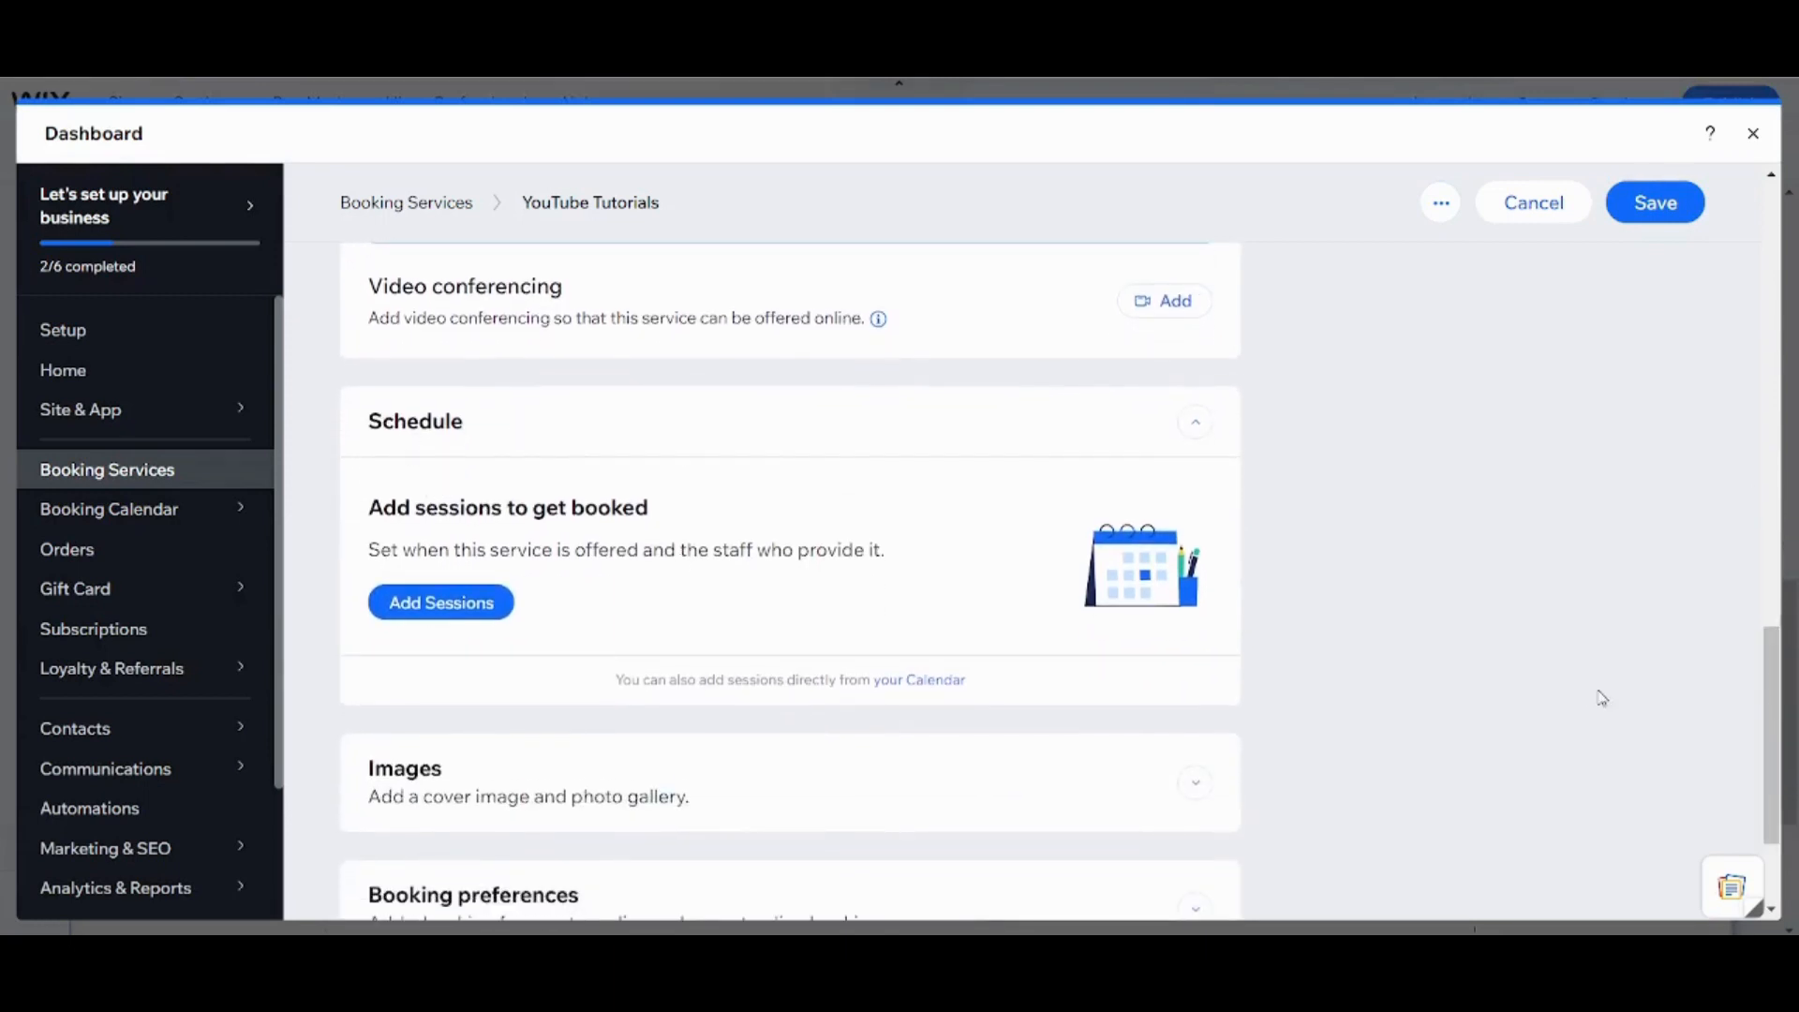
pyautogui.moveTo(1770, 726); pyautogui.dragTo(1771, 787)
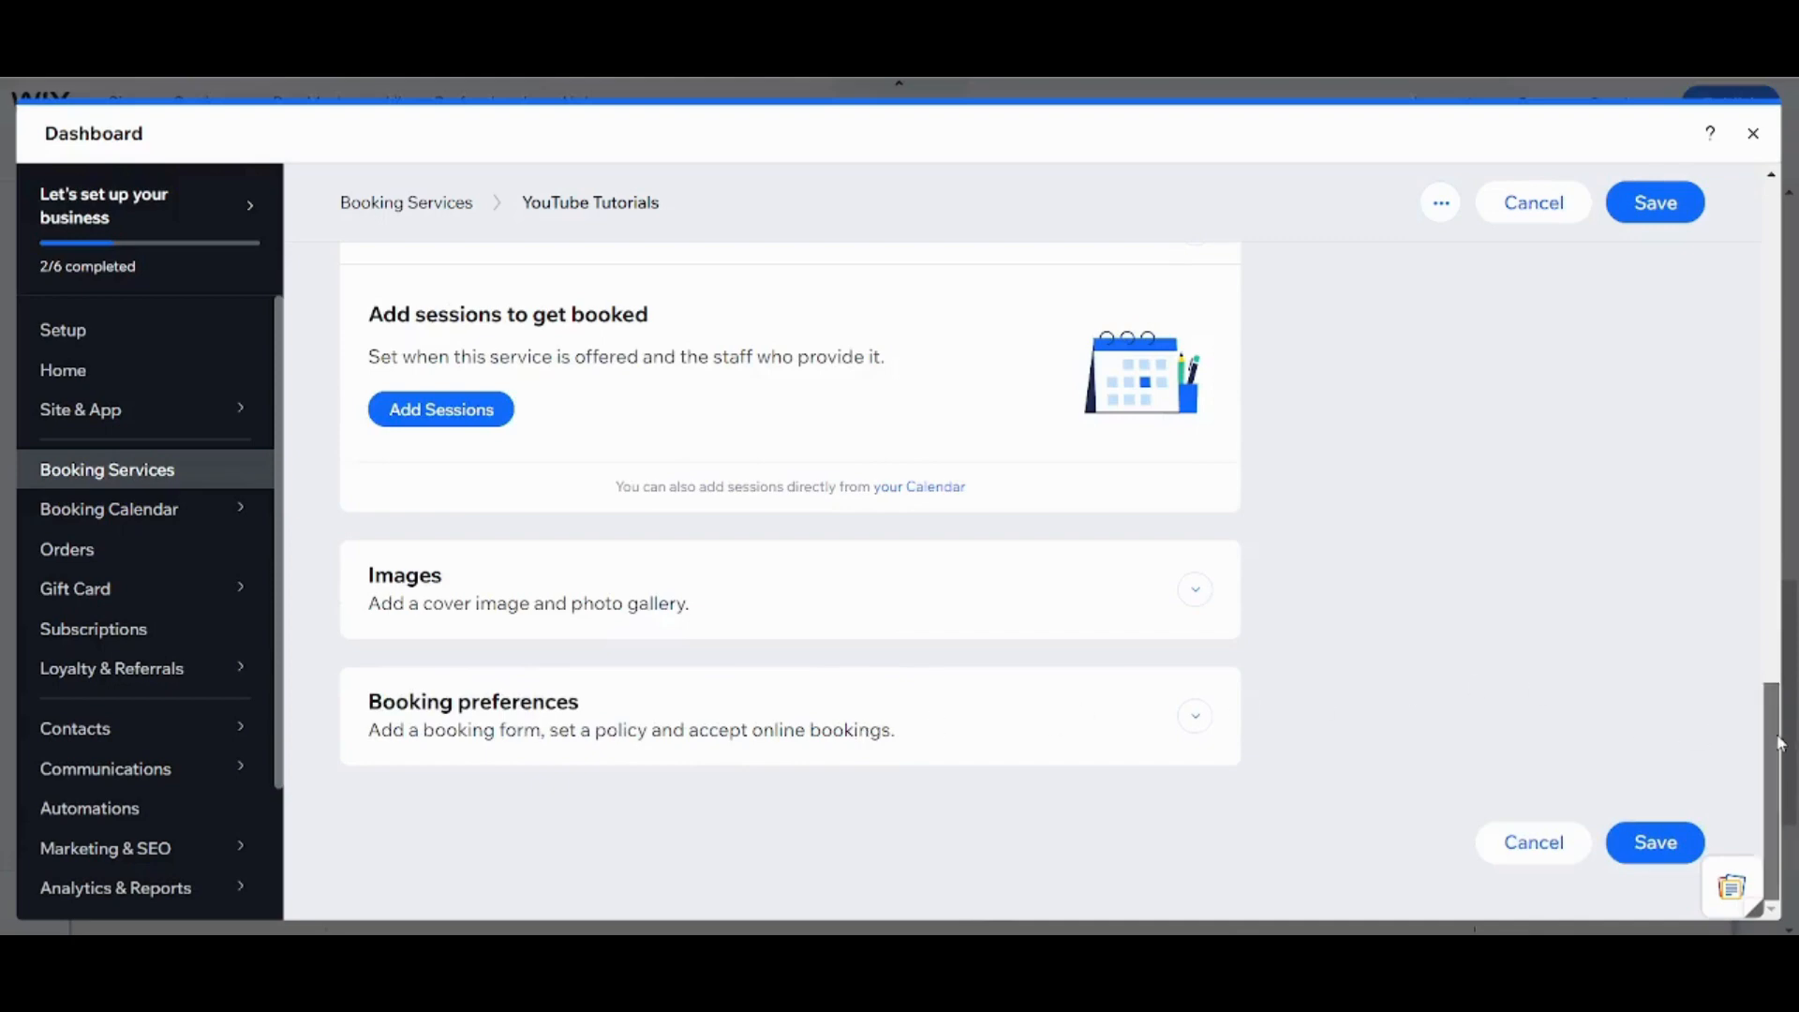
pyautogui.moveTo(1780, 743); pyautogui.dragTo(1711, 131)
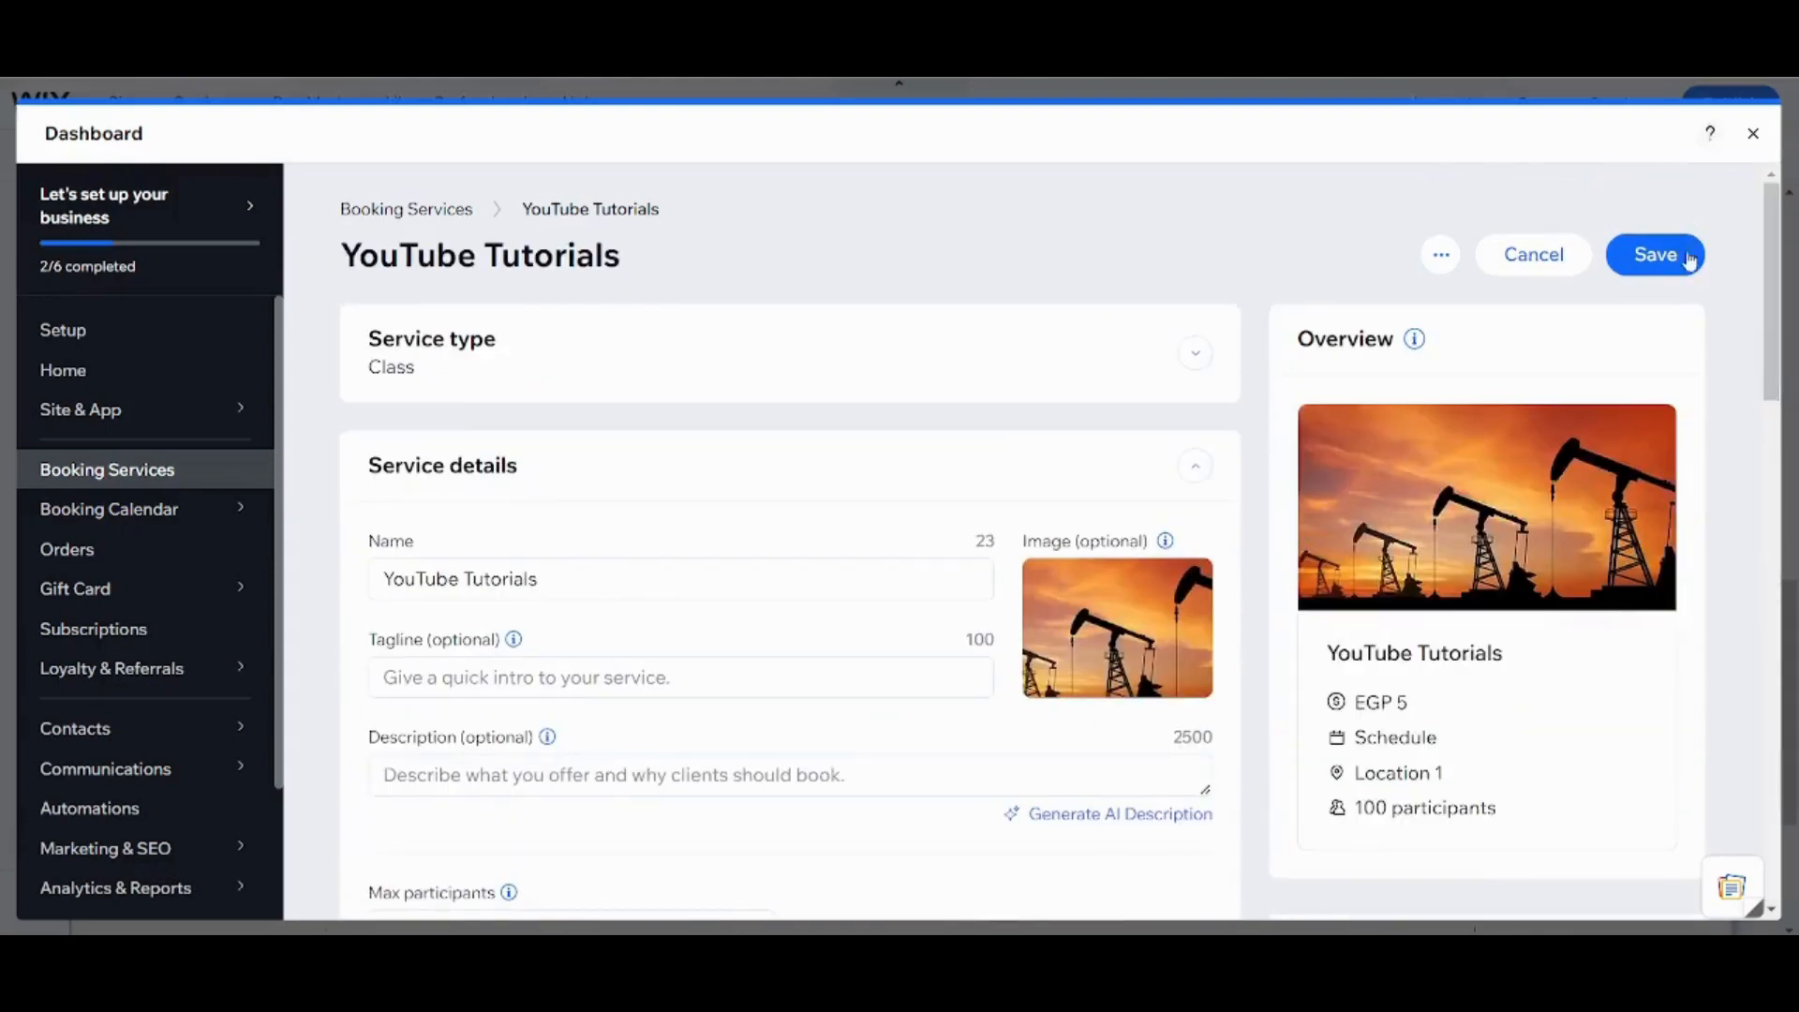
pyautogui.click(1664, 265)
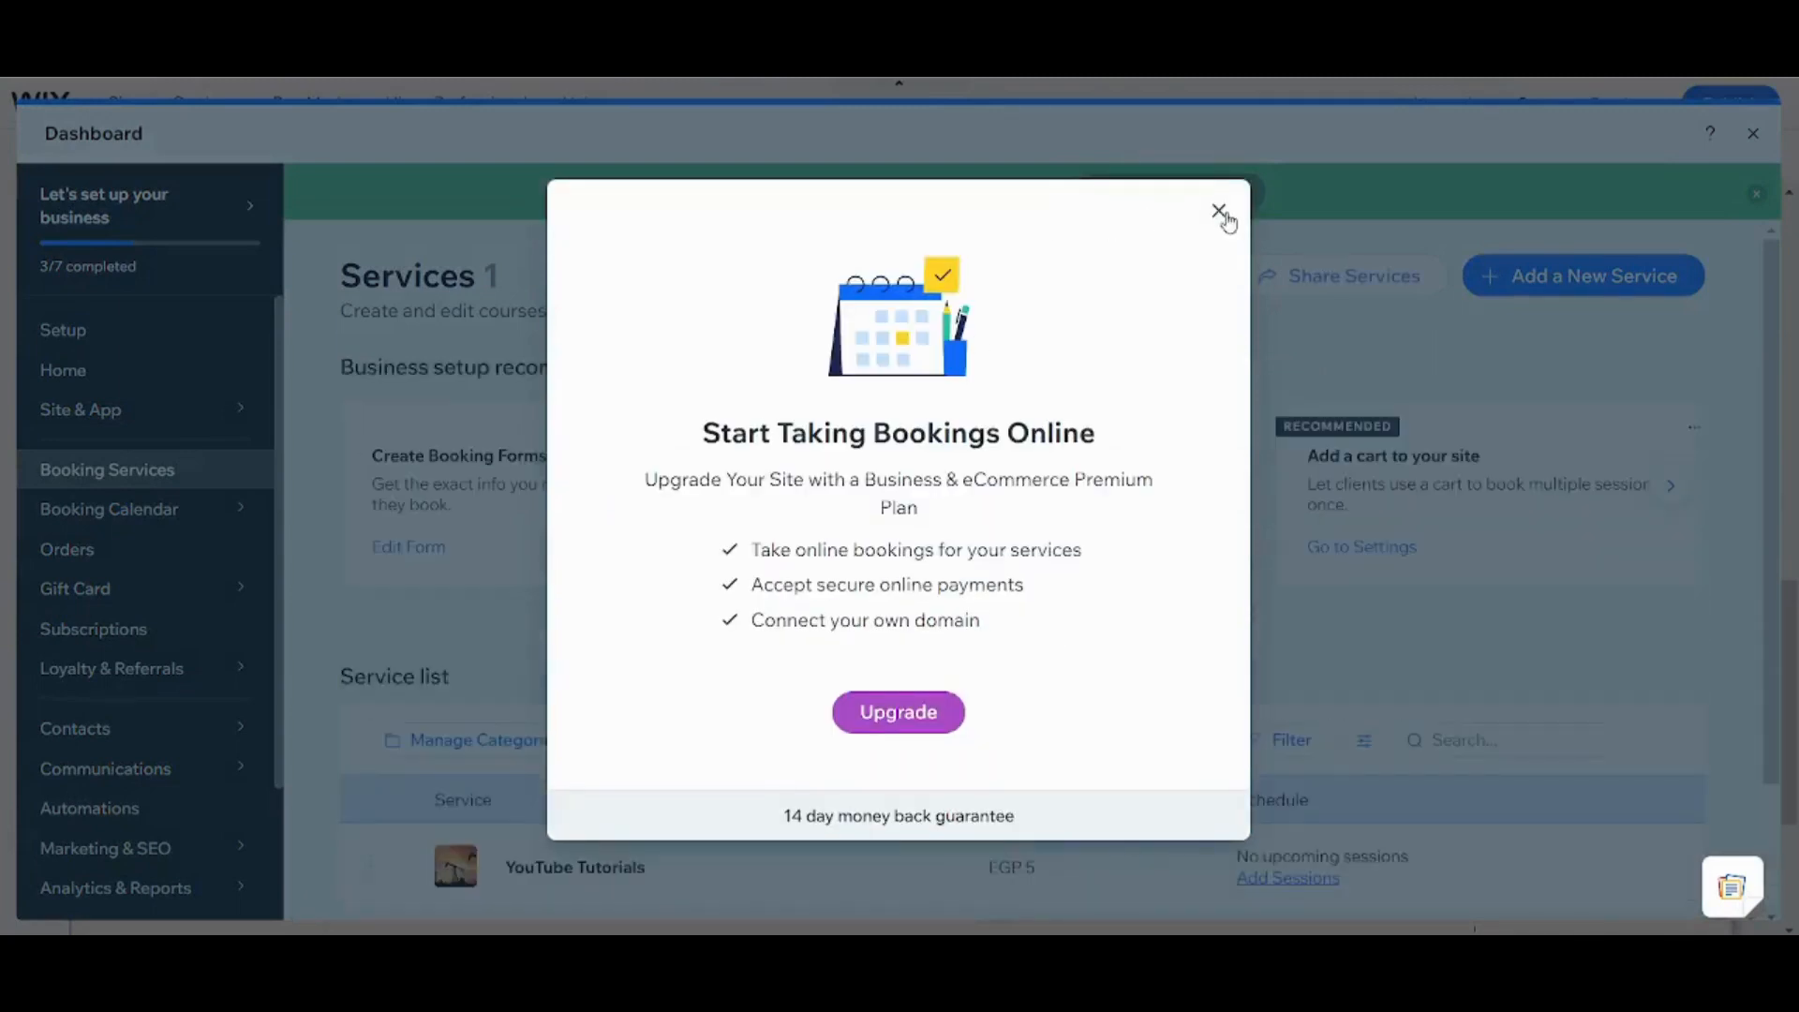
# Dismiss the premium upgrade offer and the saved notice, and close the dashboard to return to the site editor
pyautogui.click(1219, 212)
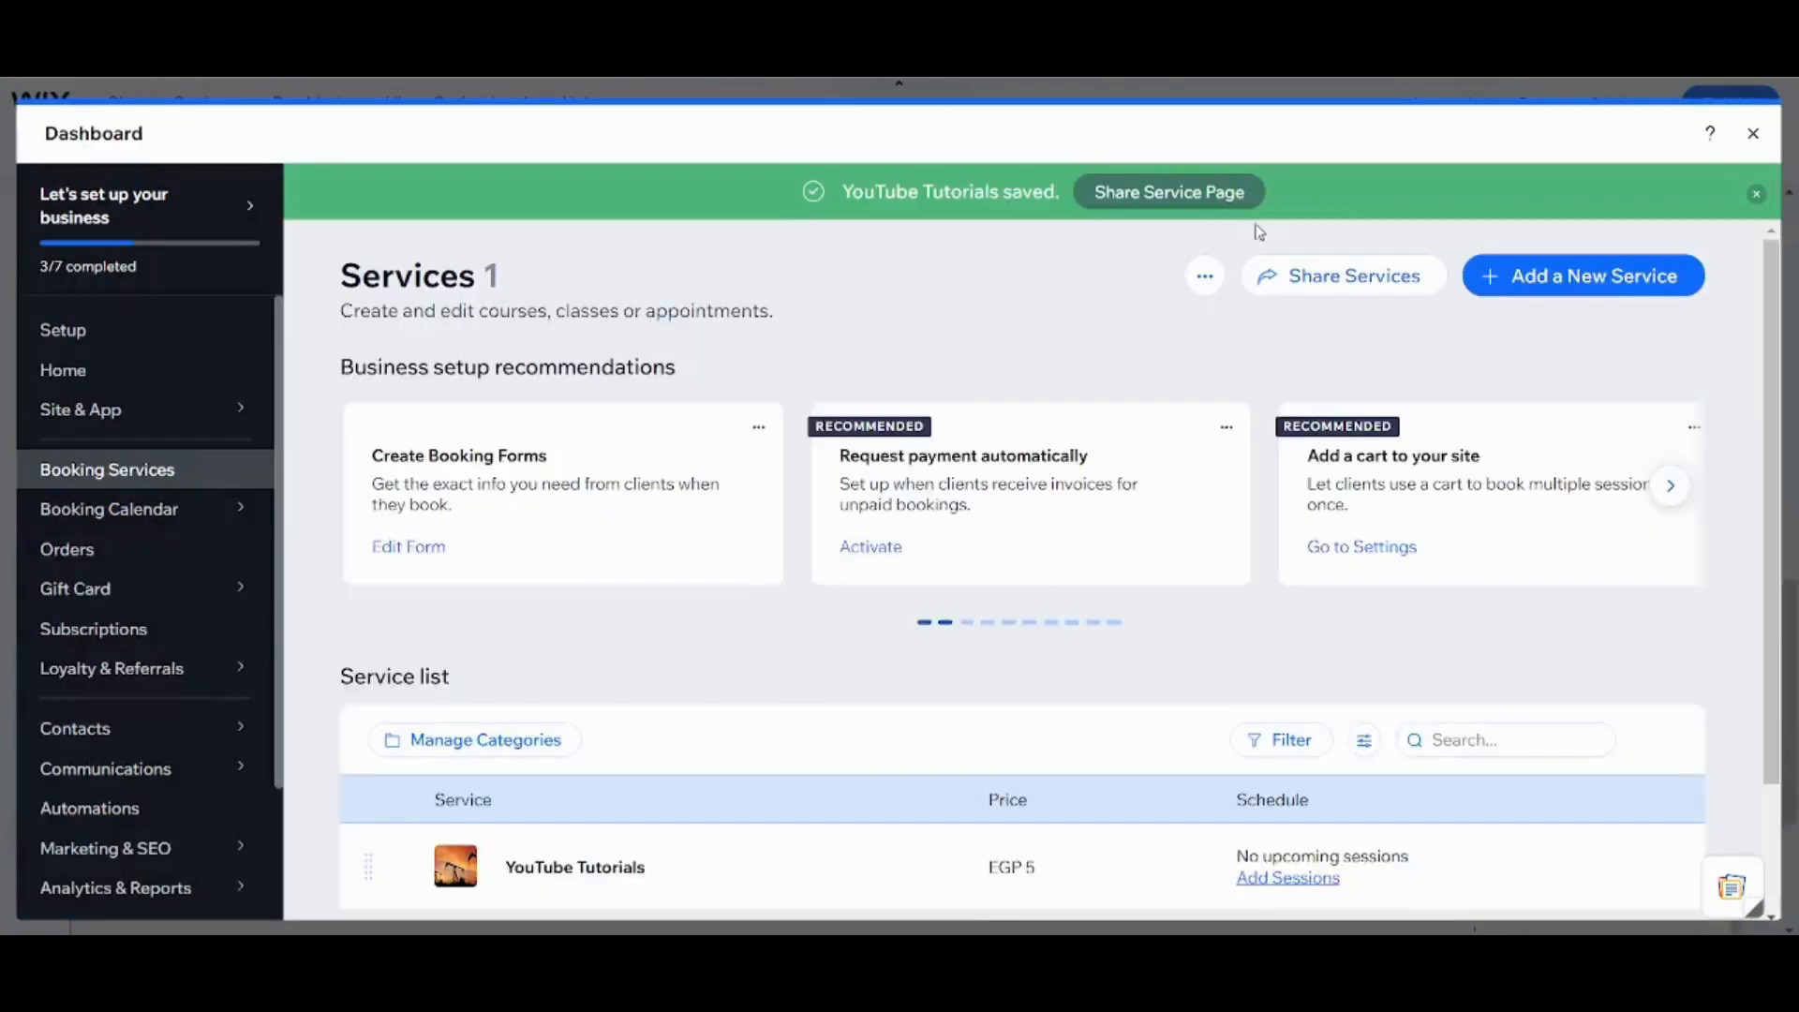
pyautogui.click(1760, 192)
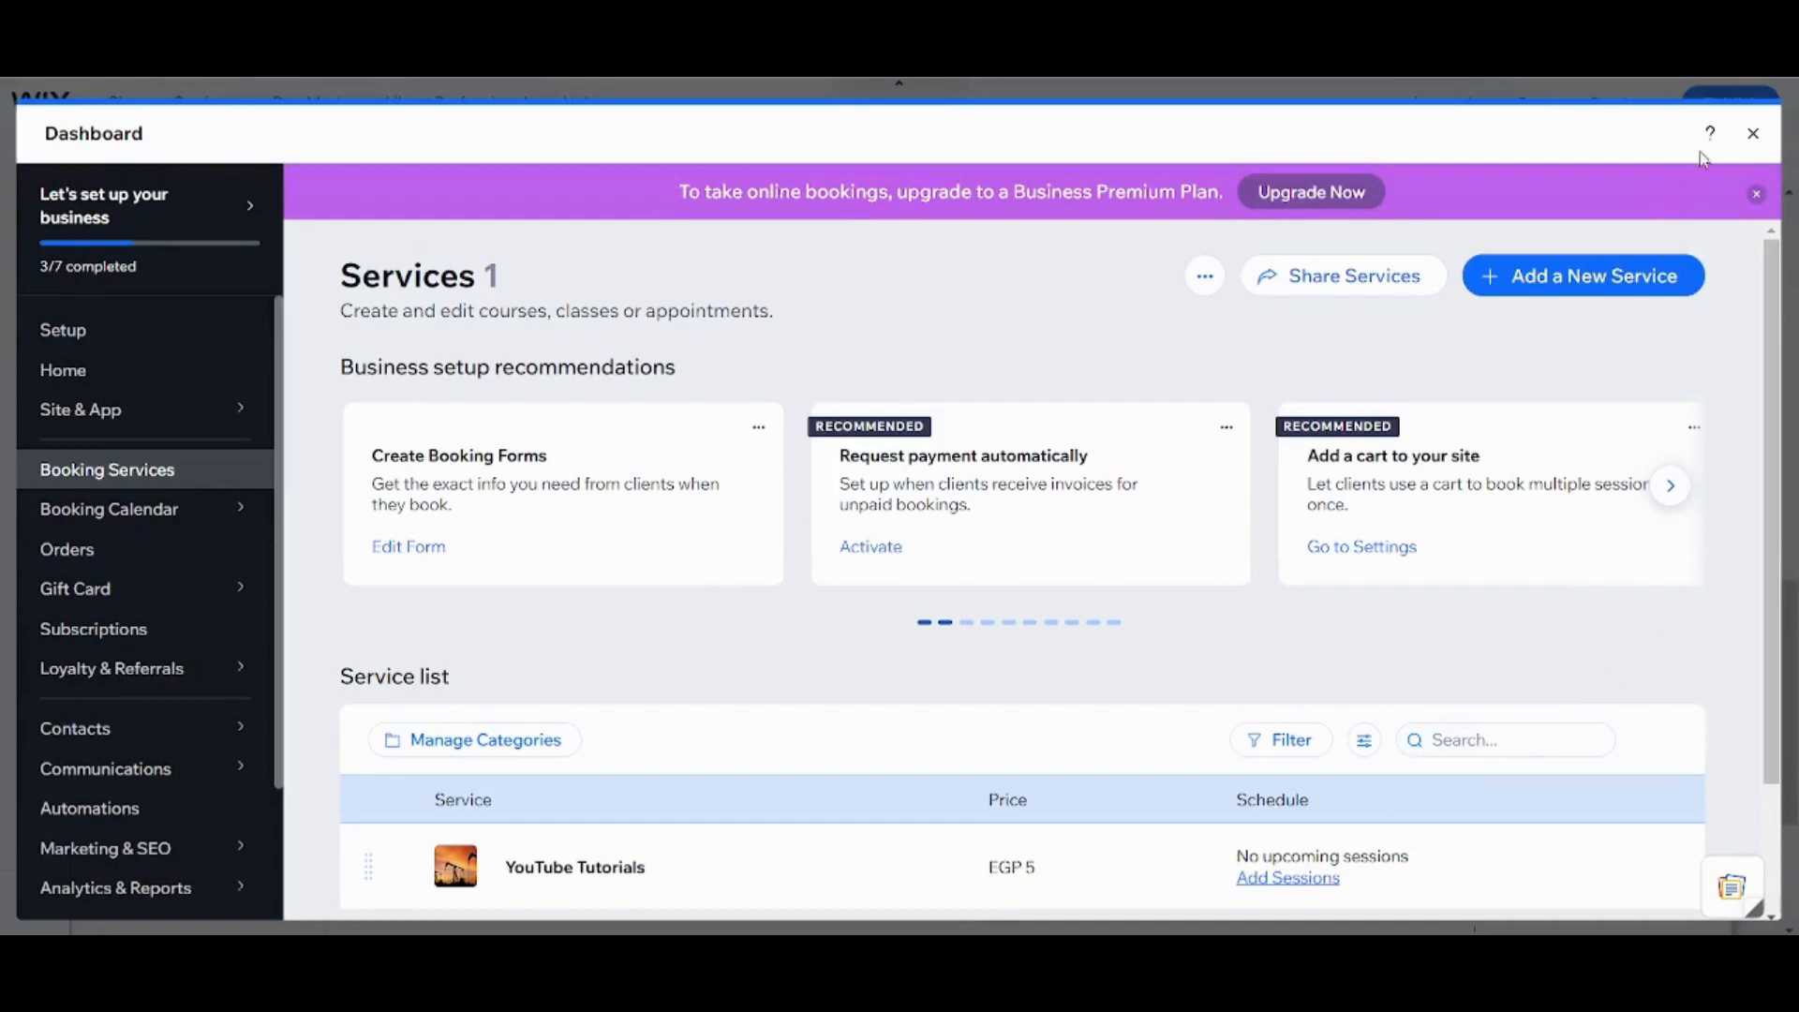
pyautogui.click(1752, 134)
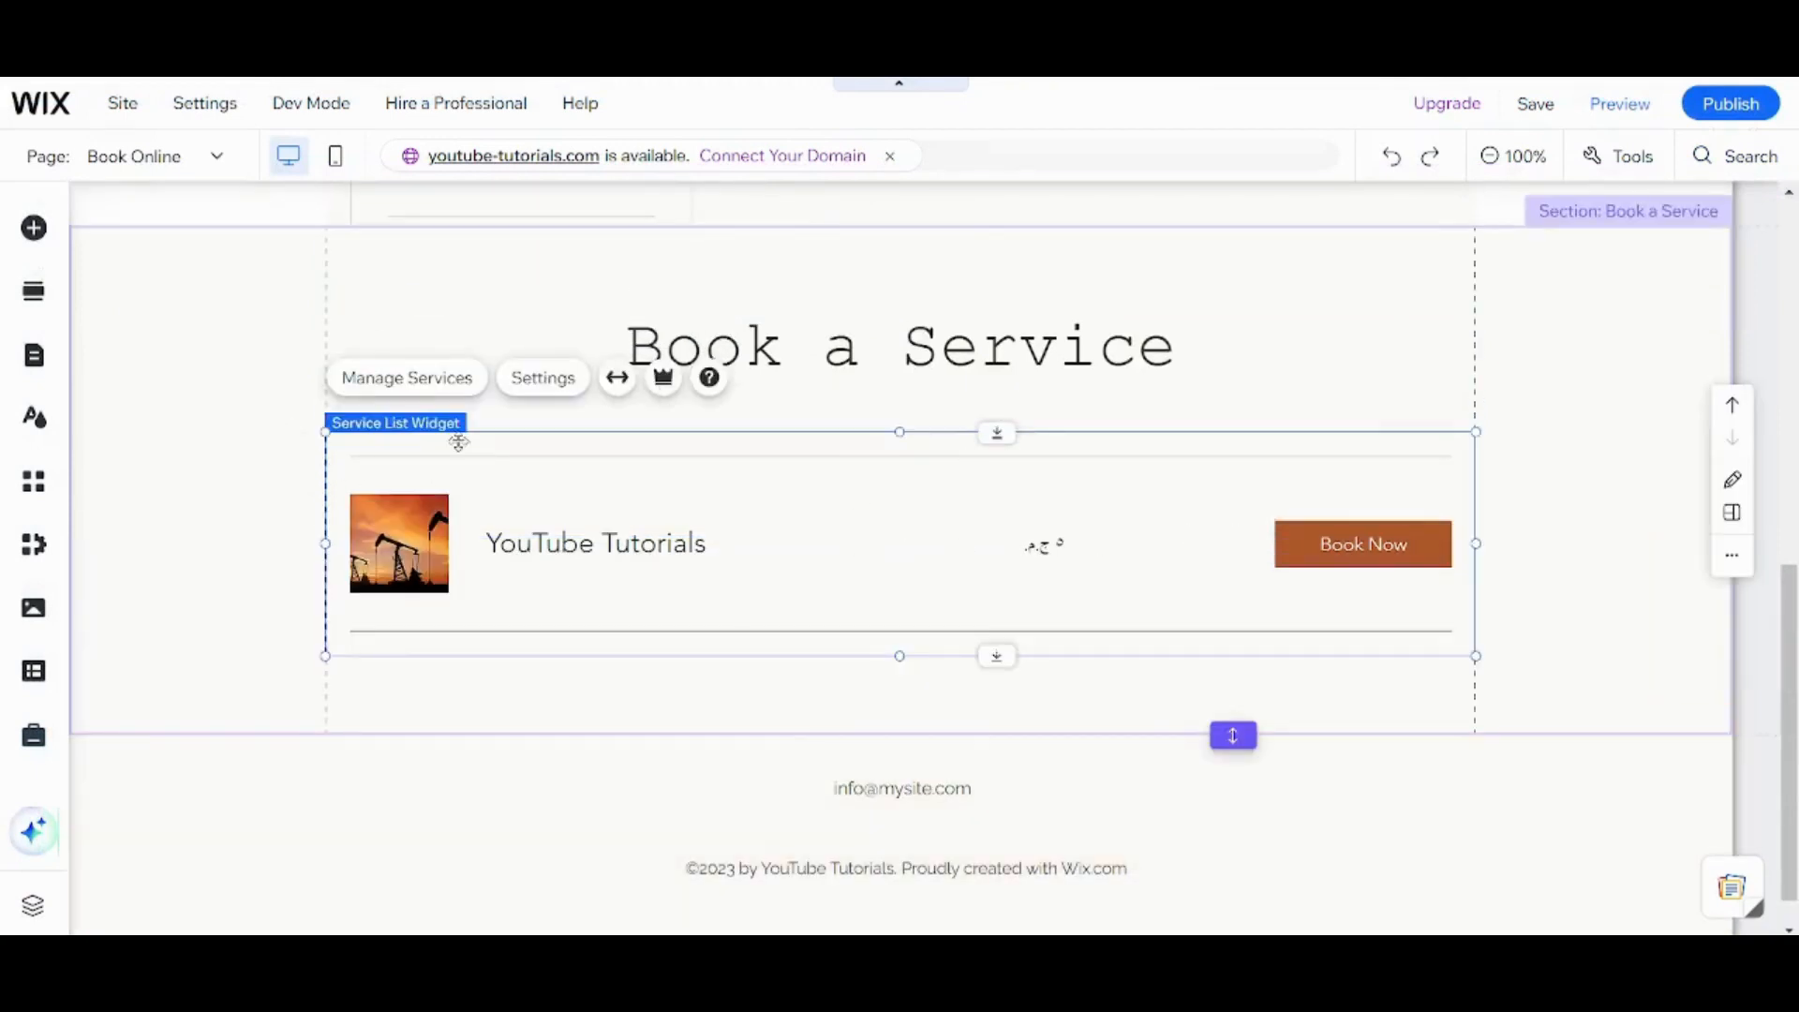
# Examine how the YouTube Tutorials service is presented in the Our Services and Book a Service sections of the Book Online page
pyautogui.moveTo(1792, 665); pyautogui.dragTo(1792, 627)
pyautogui.scroll(5, 1678, 393)
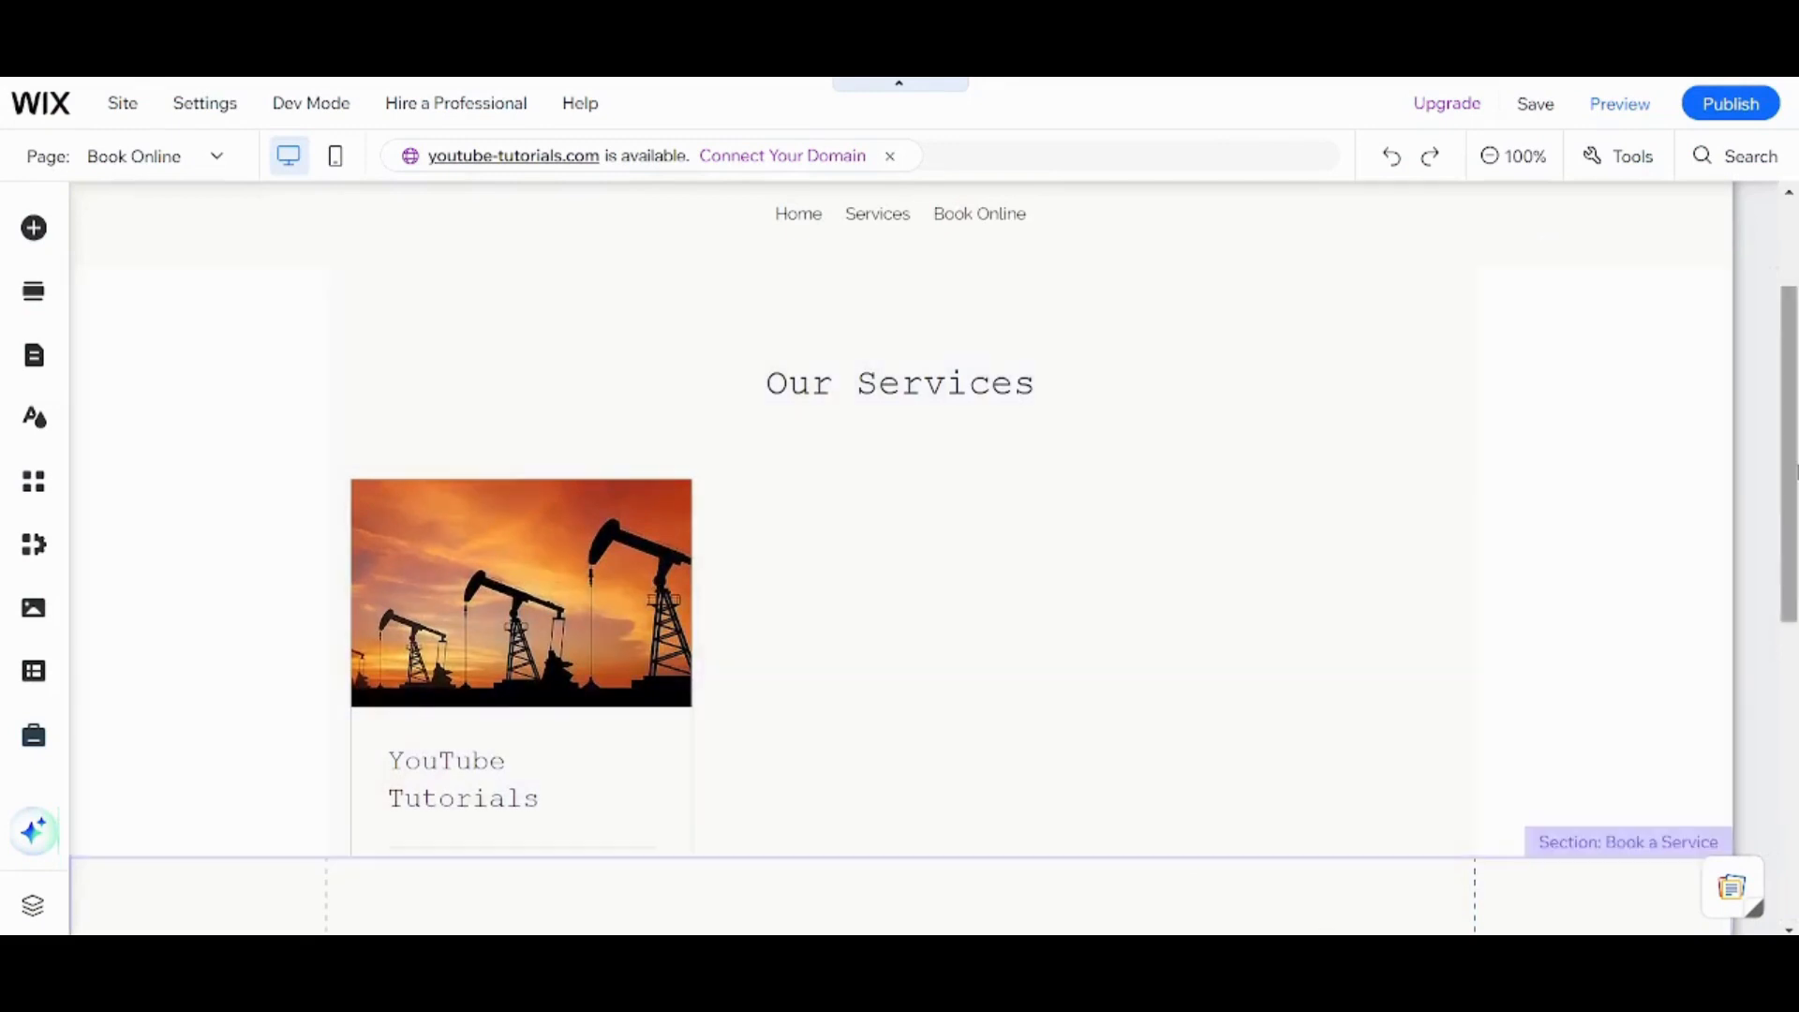
pyautogui.moveTo(1793, 495)
pyautogui.mouseDown()
pyautogui.moveTo(1797, 409)
pyautogui.moveTo(1790, 476)
pyautogui.mouseUp()
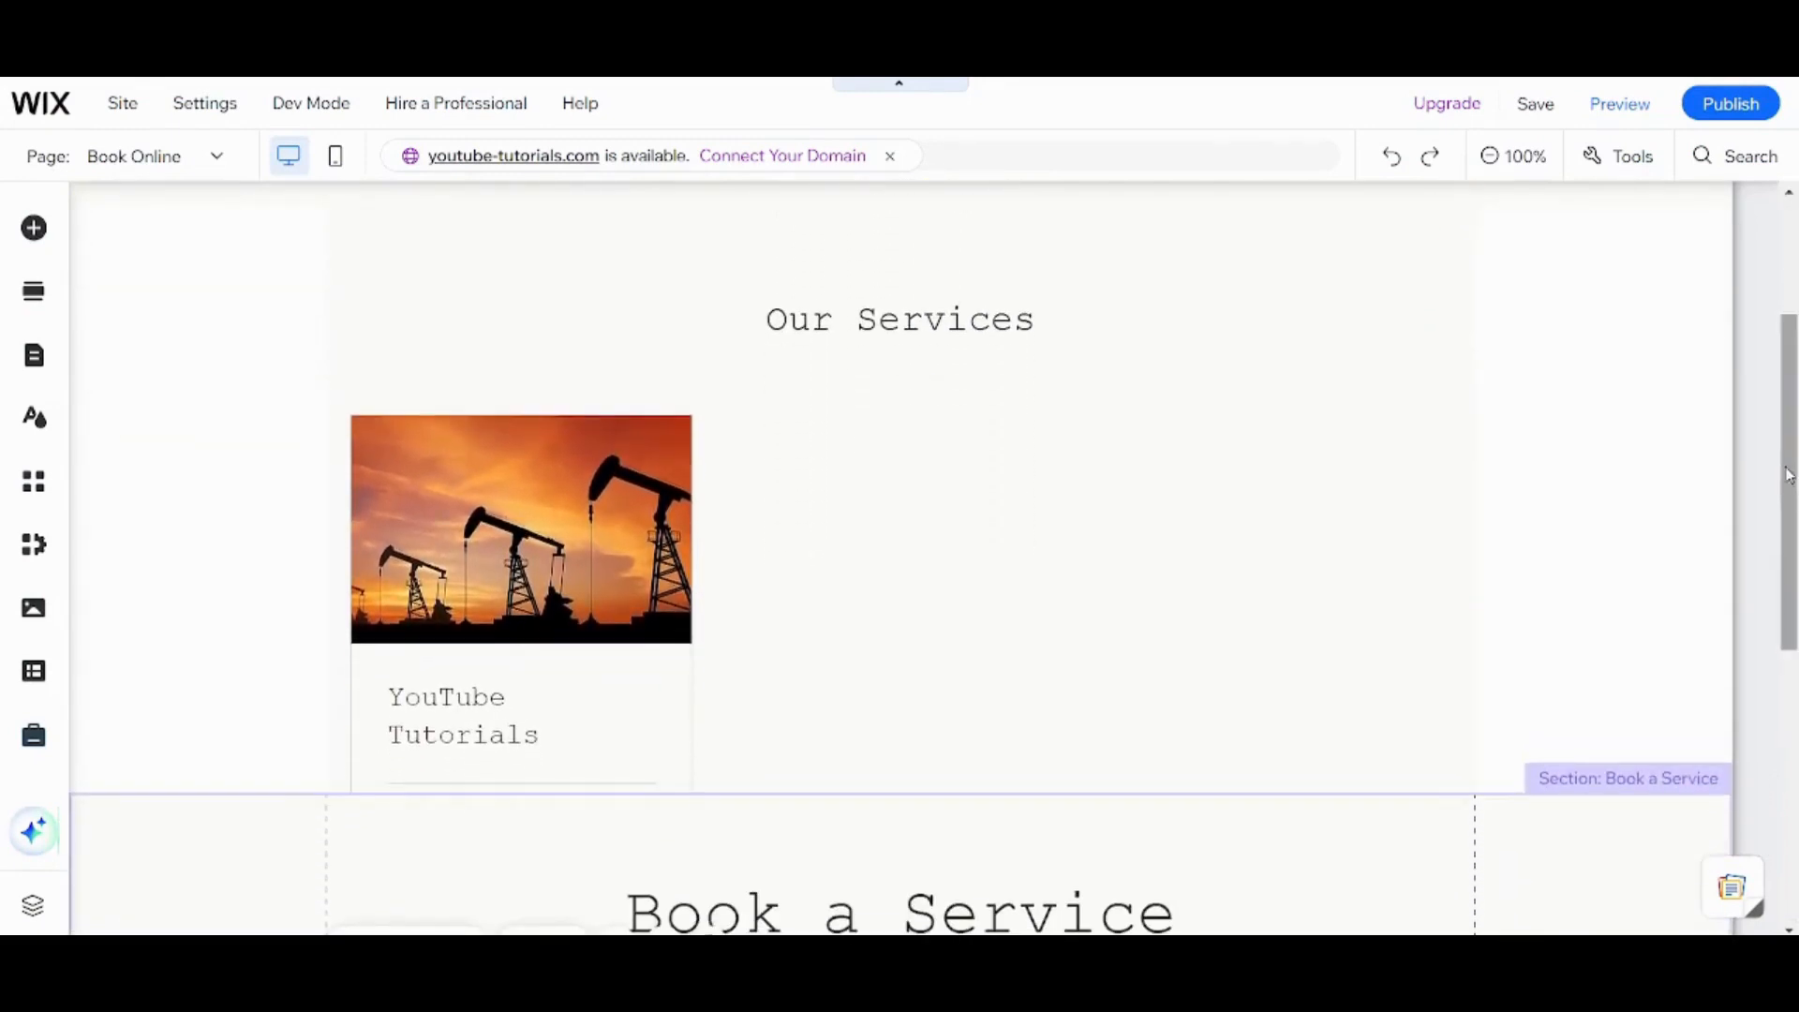
pyautogui.click(775, 504)
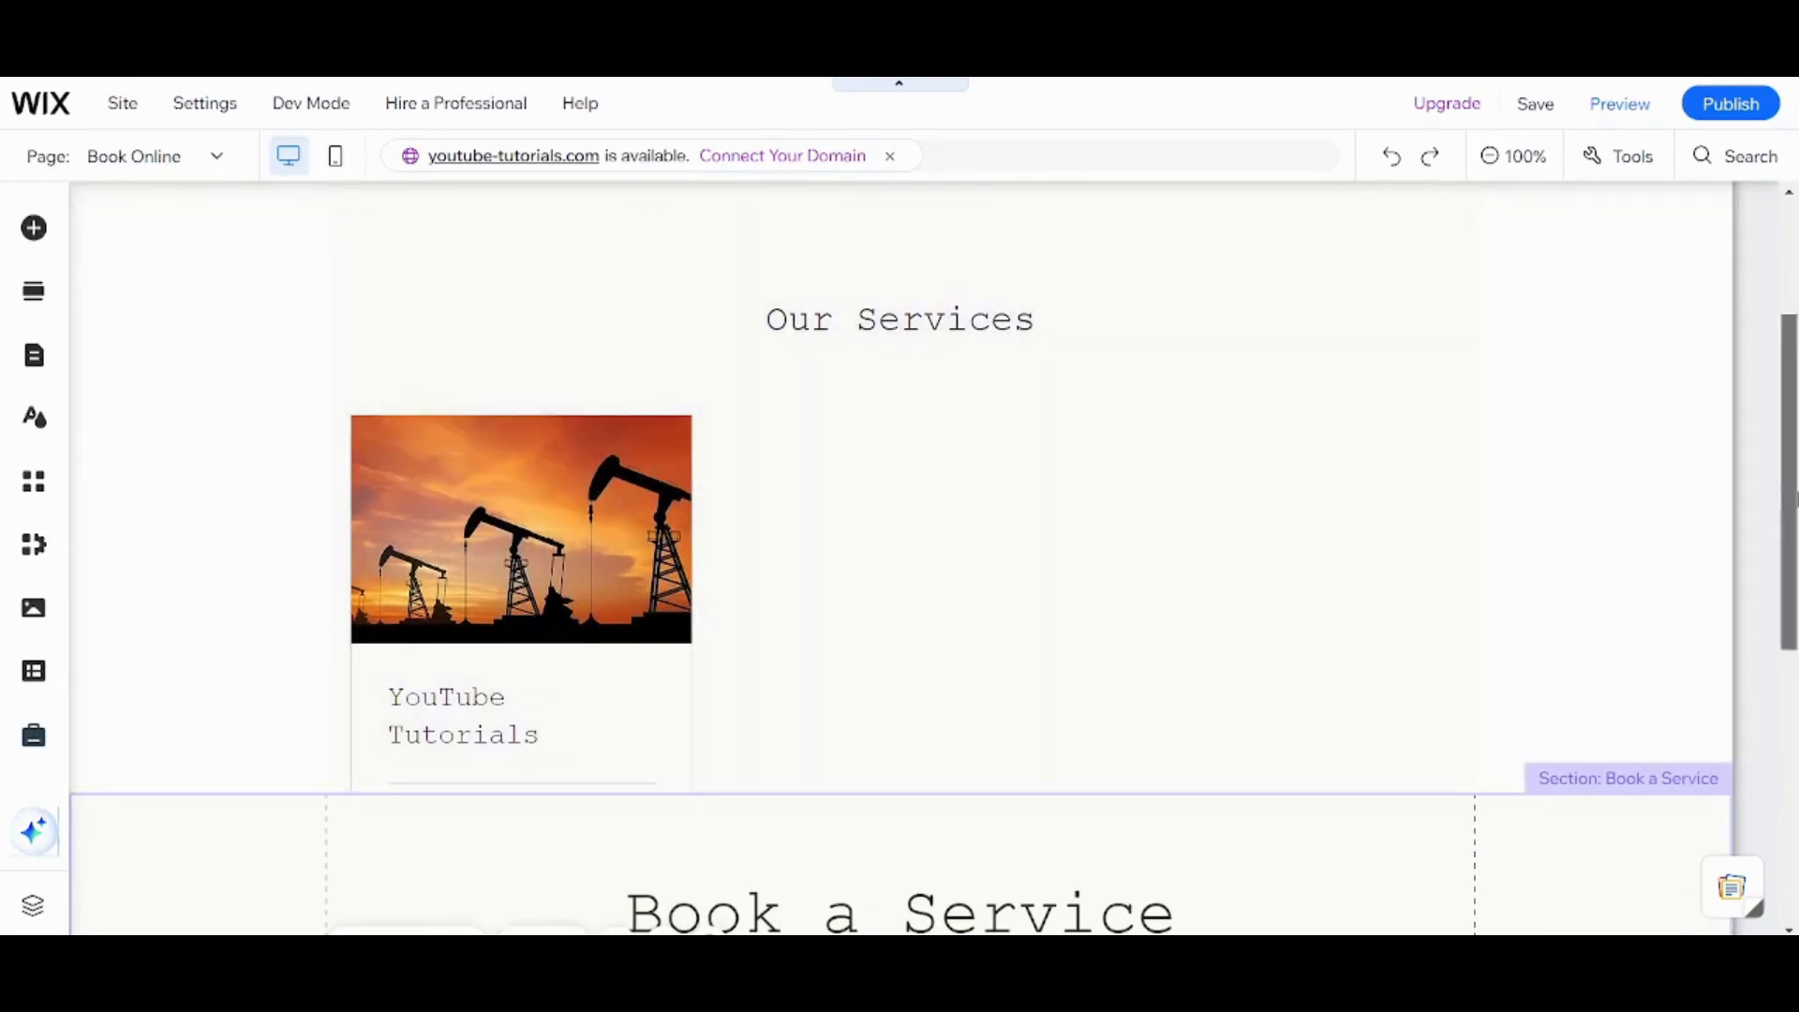
pyautogui.moveTo(1790, 498); pyautogui.dragTo(1790, 737)
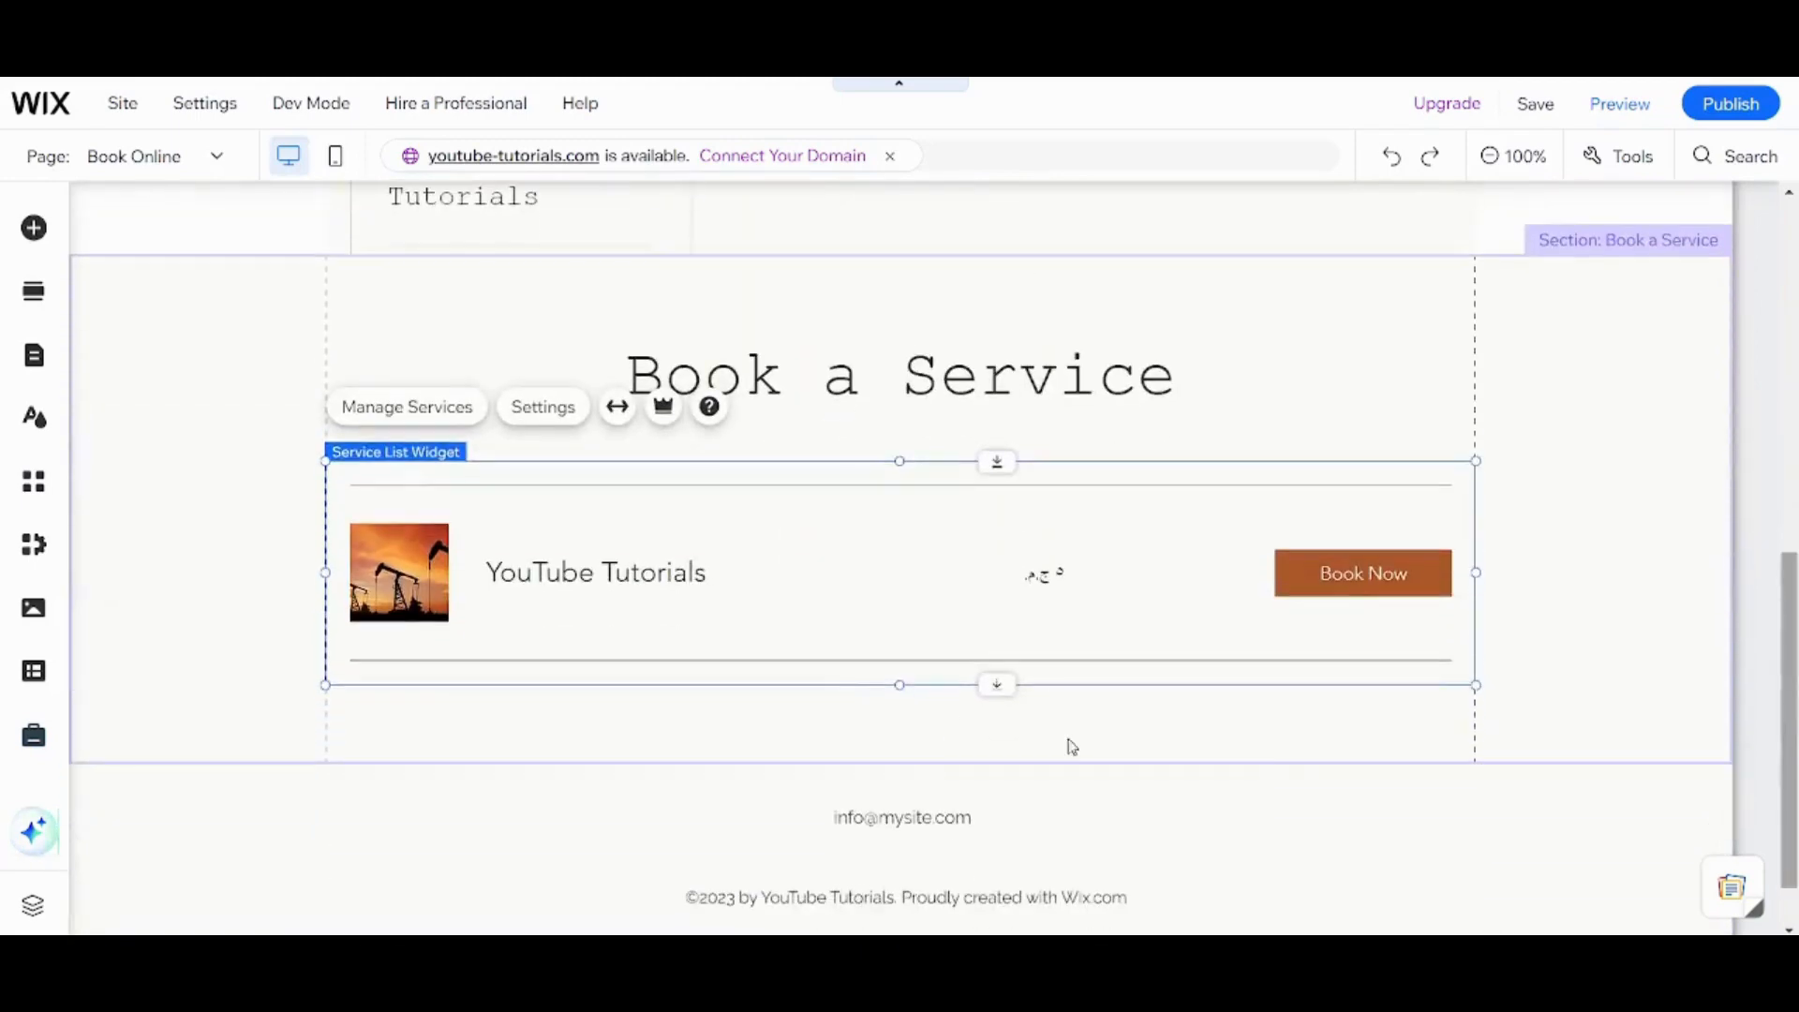
pyautogui.click(1600, 495)
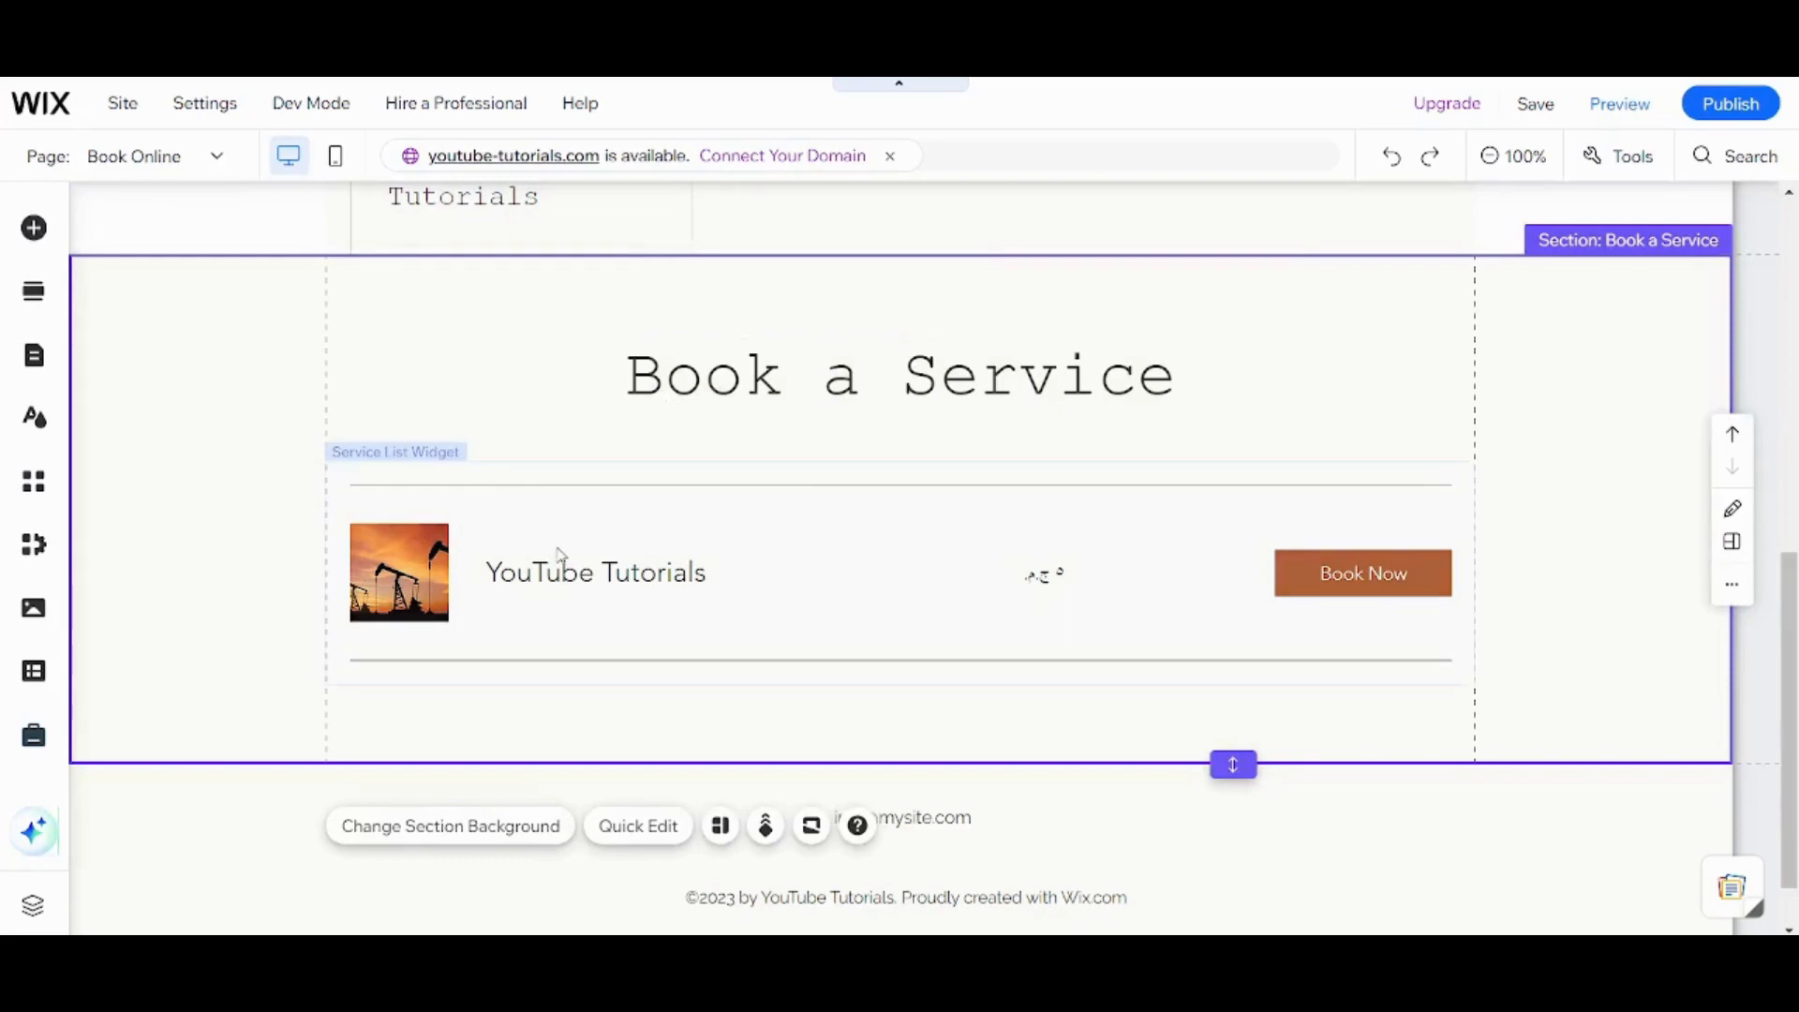
# Preview the Book Online page and publish the site with the latest changes
pyautogui.click(1624, 106)
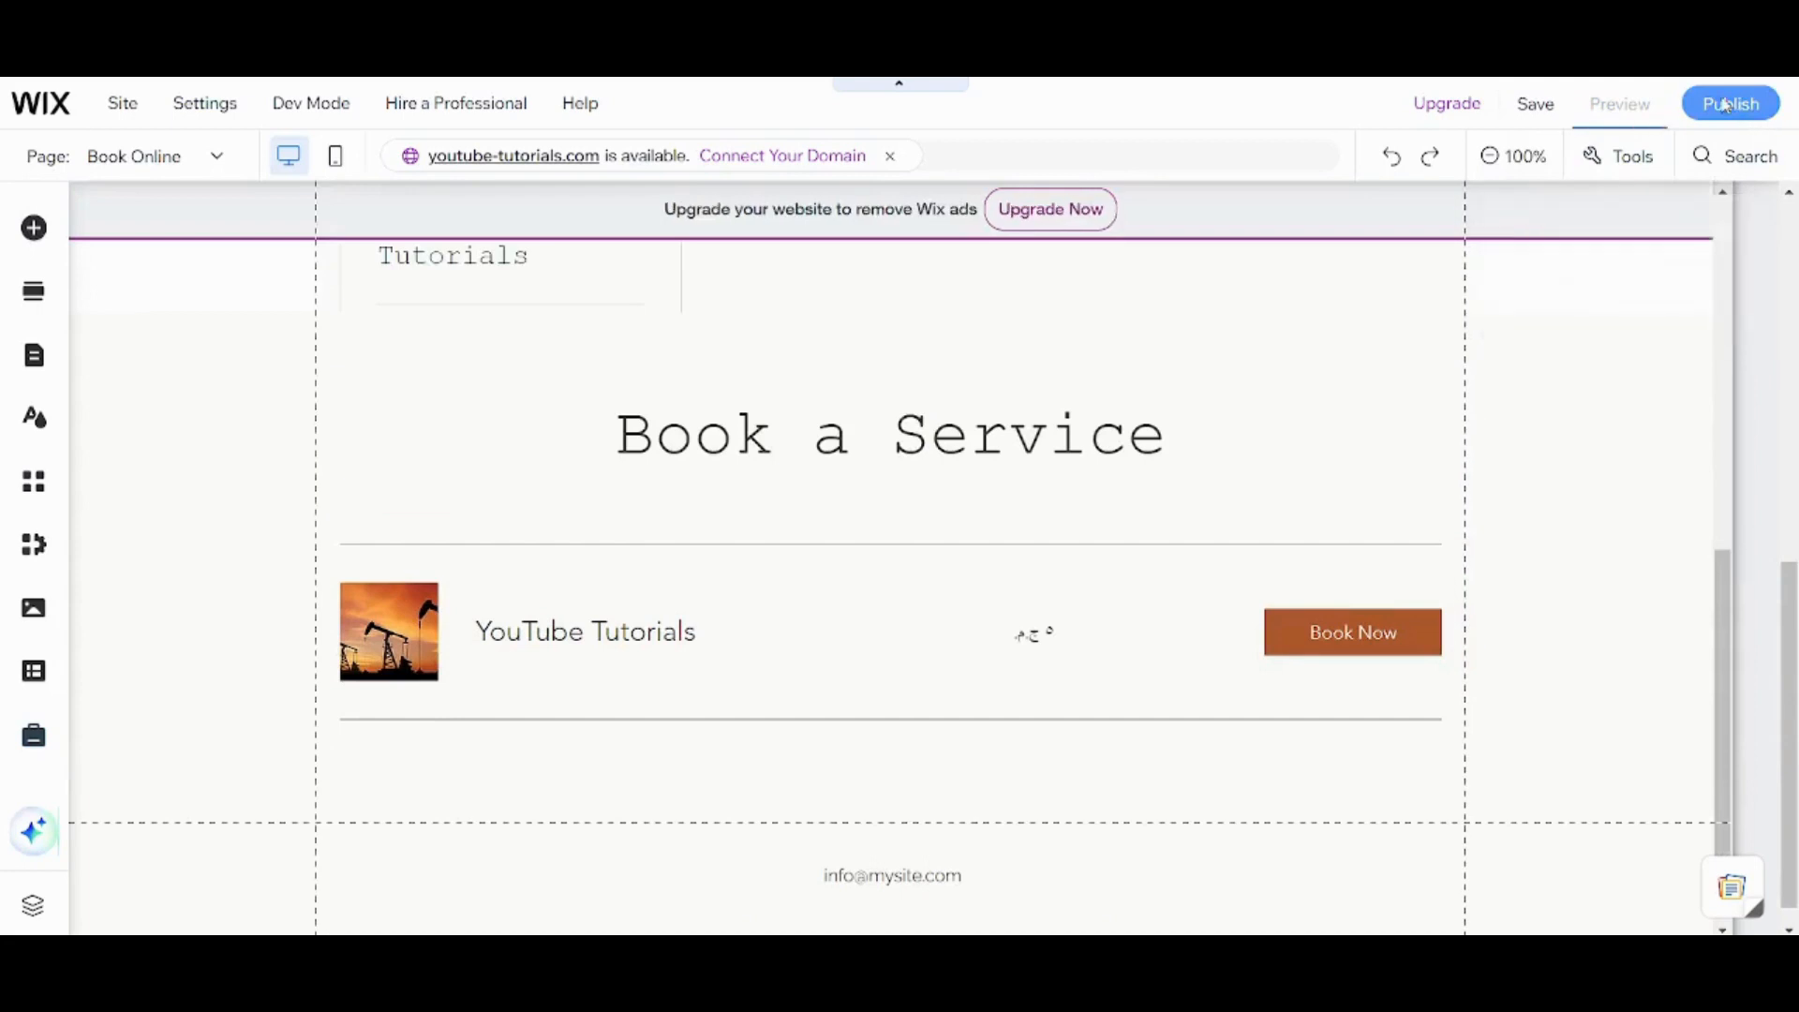
pyautogui.moveTo(1727, 104)
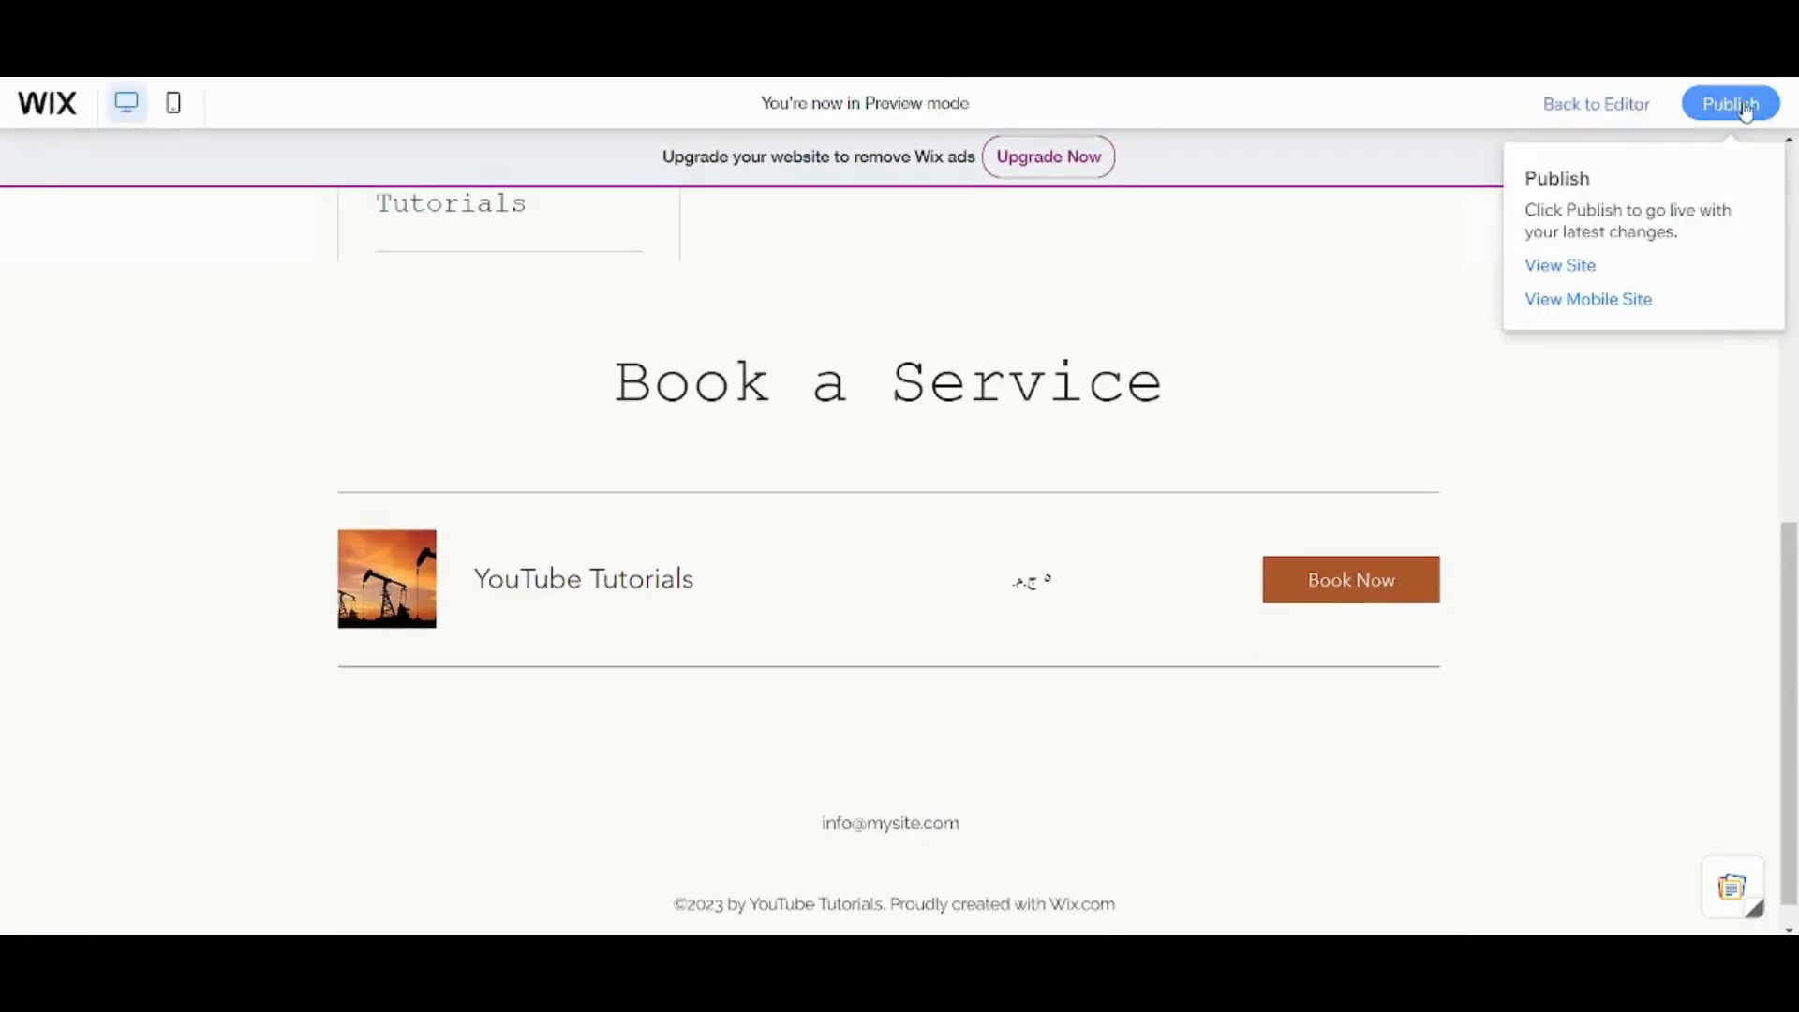
pyautogui.click(1745, 109)
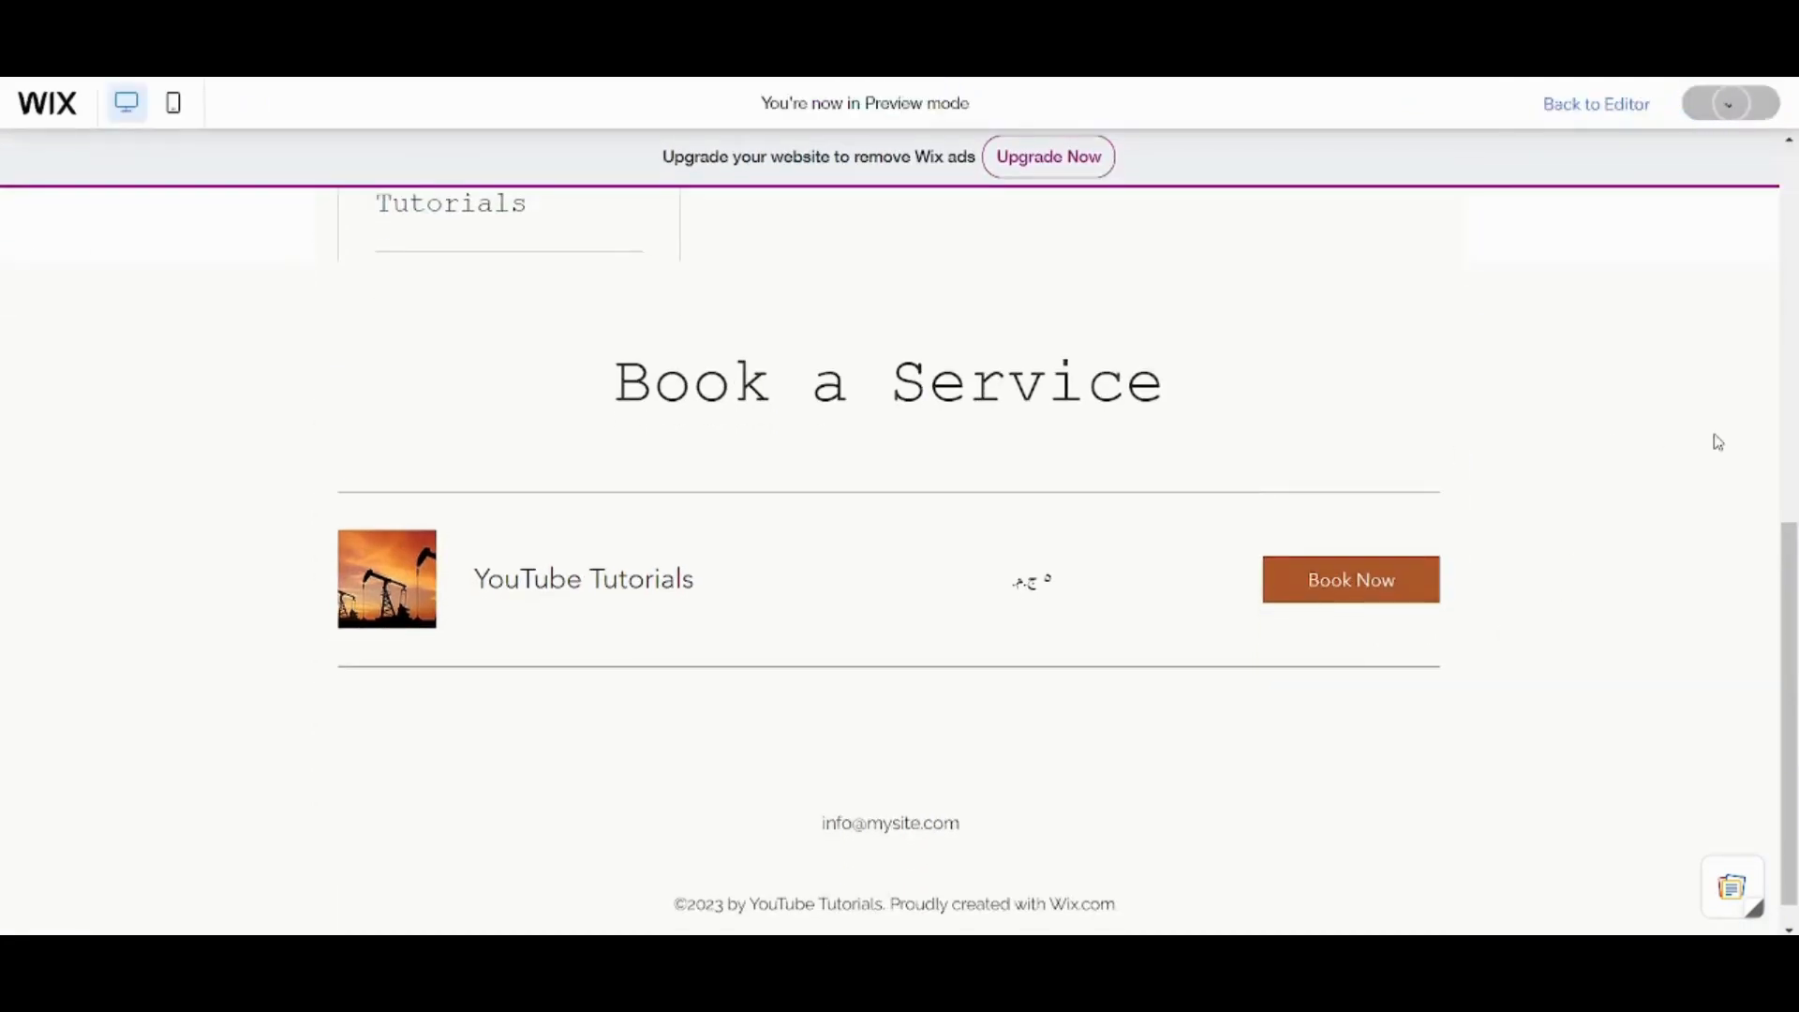